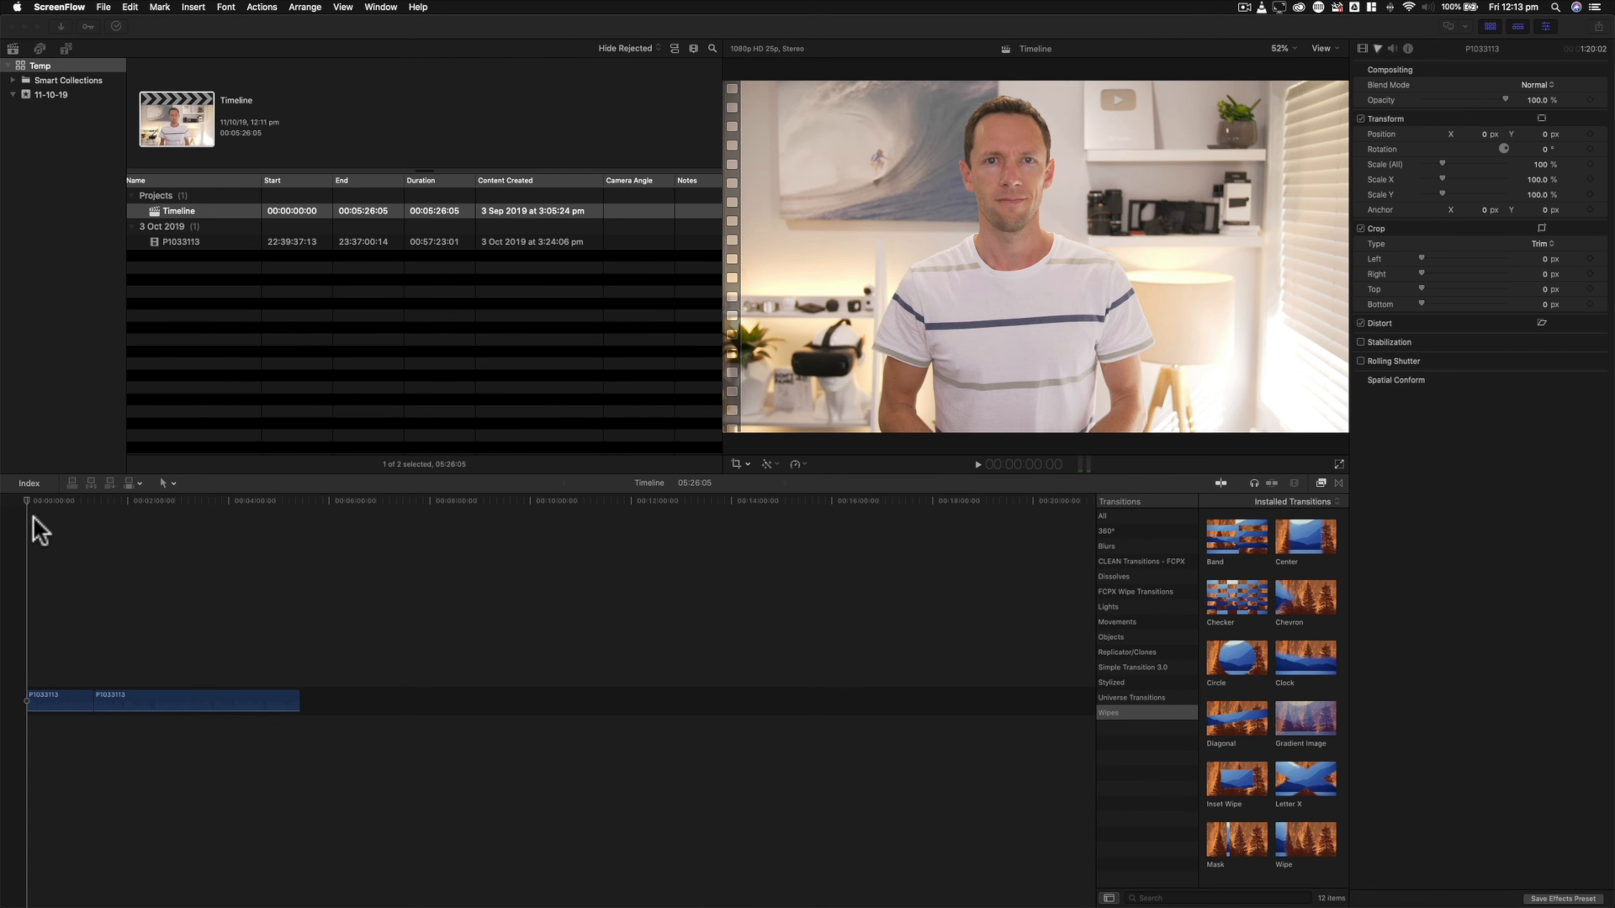
- Place a Custom solid generator above the first video clip at the start of the timeline
left_click(28, 501)
mouse_move(57, 501)
left_mouse_down()
mouse_move(77, 501)
mouse_move(60, 528)
left_mouse_up()
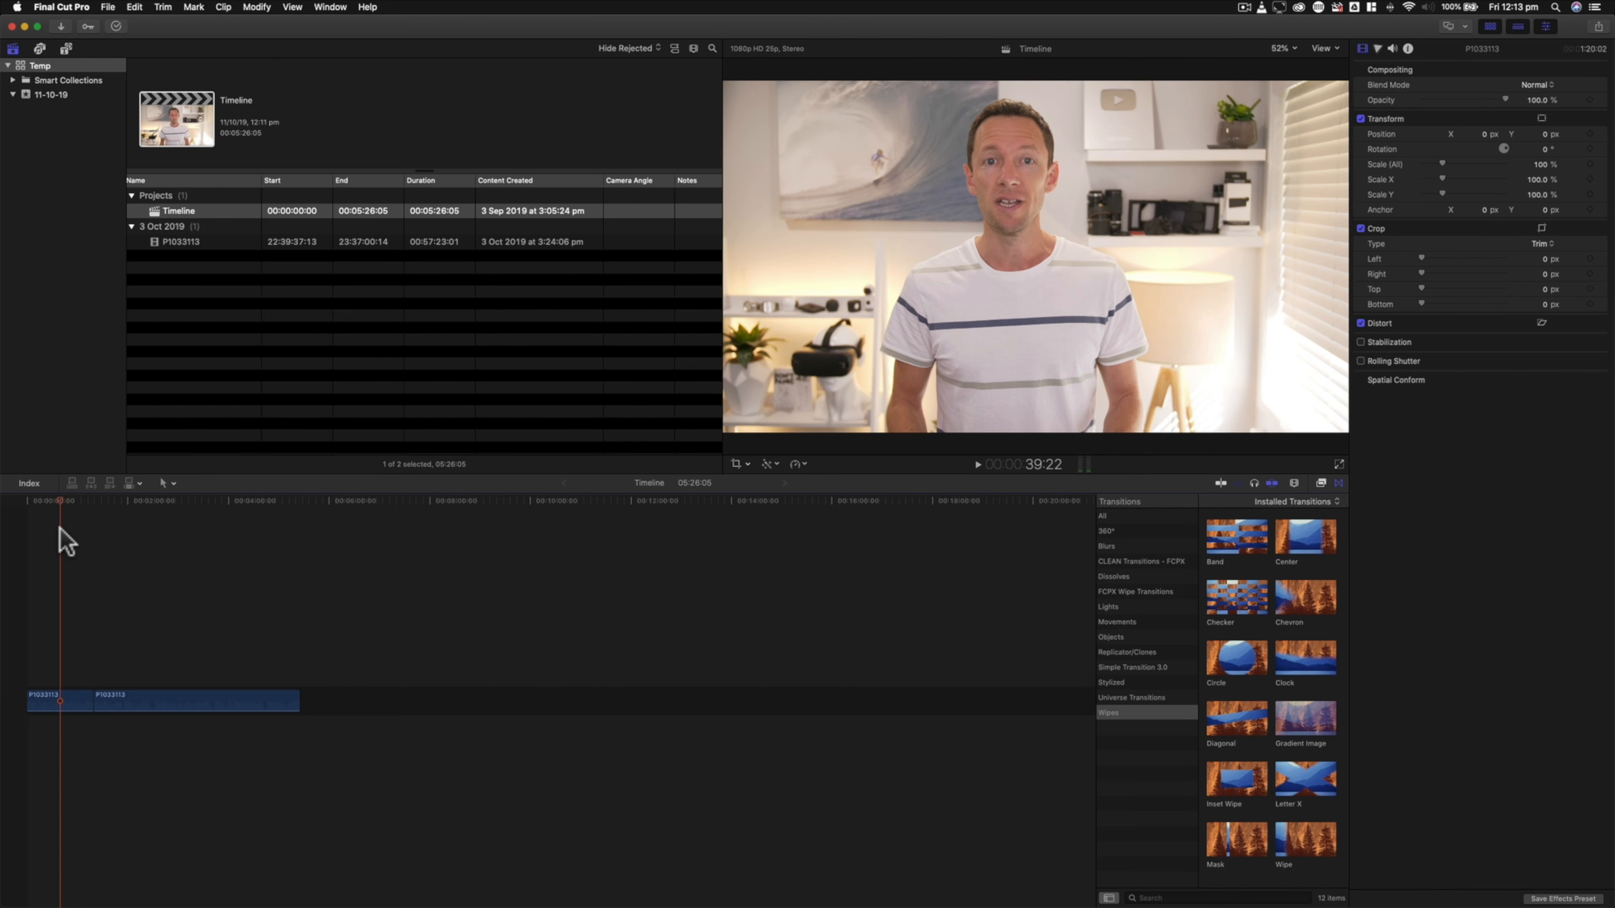
left_click_drag(60, 519, 170, 521)
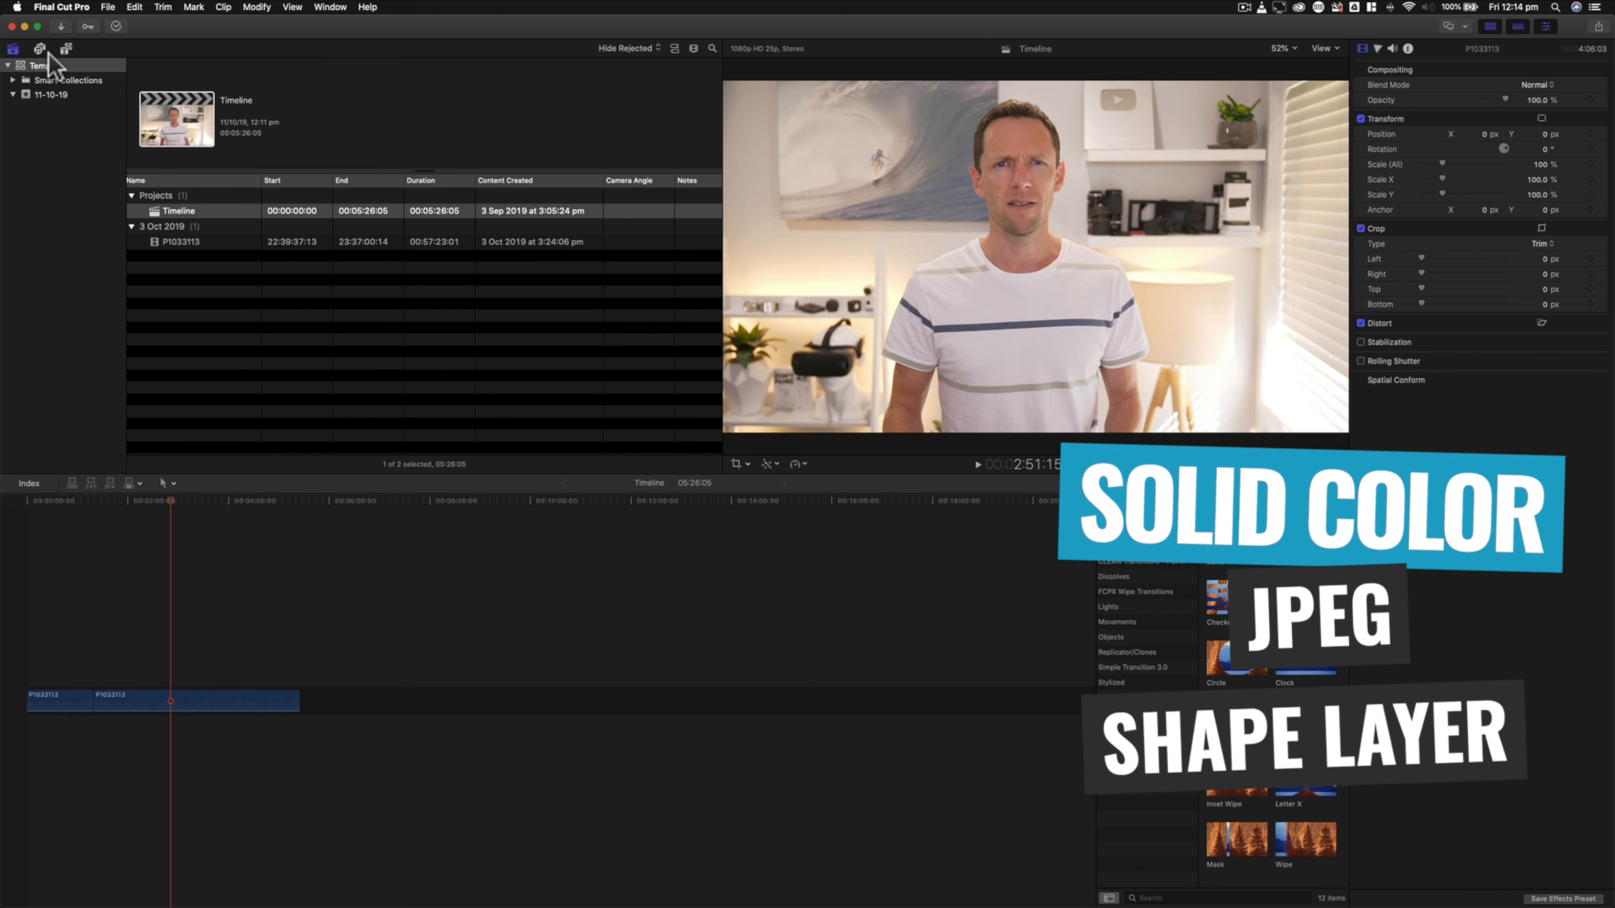
left_click(63, 49)
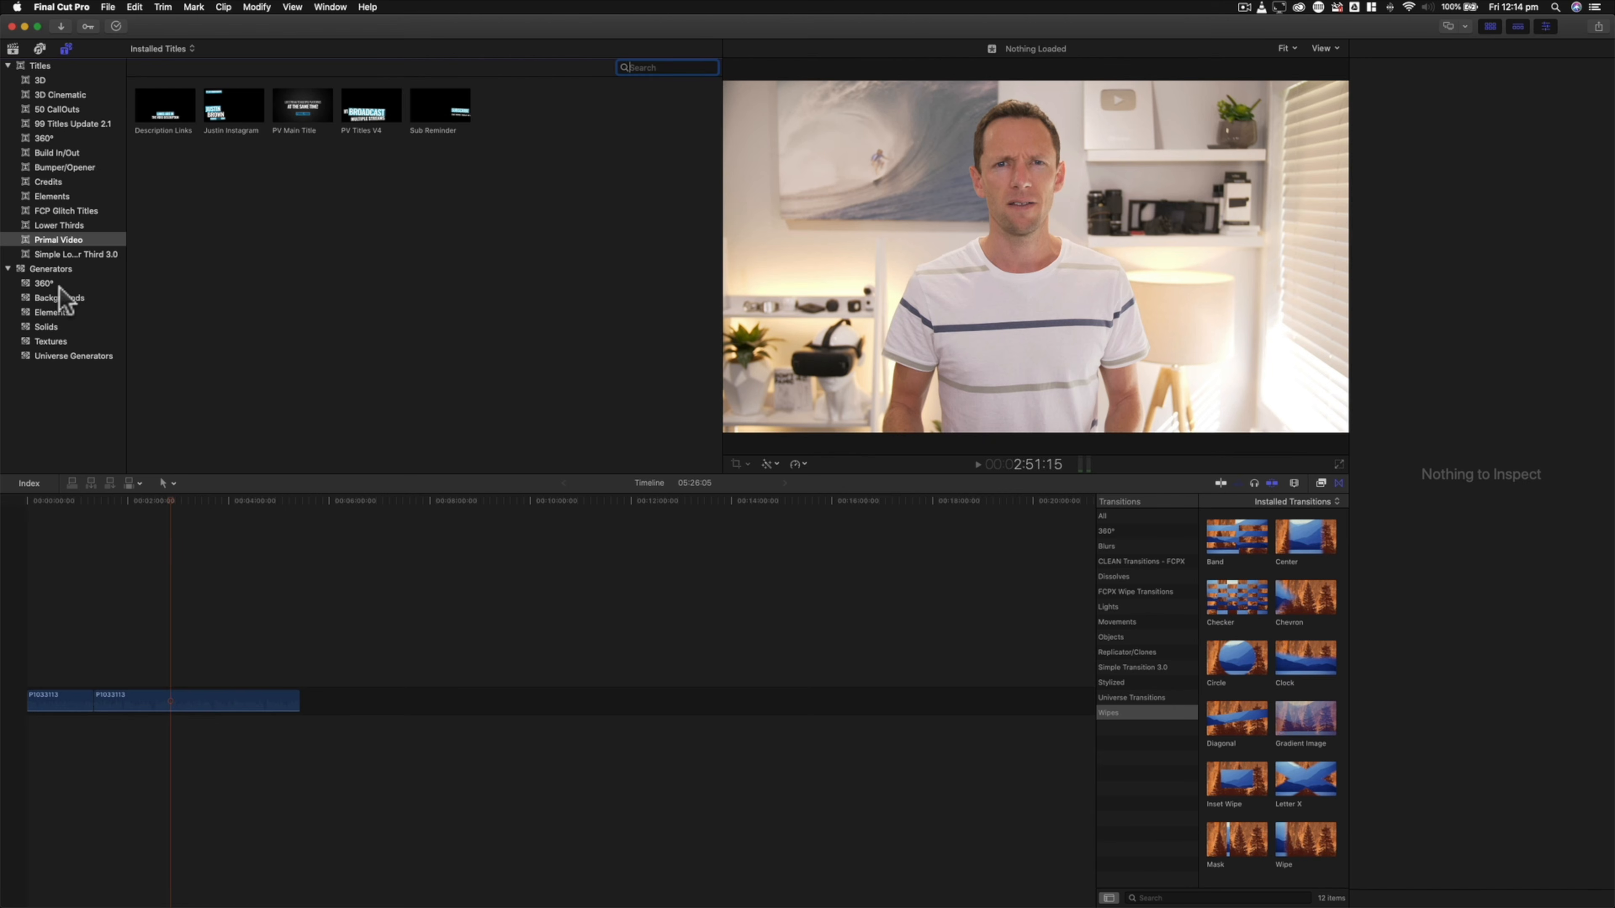
left_click(48, 328)
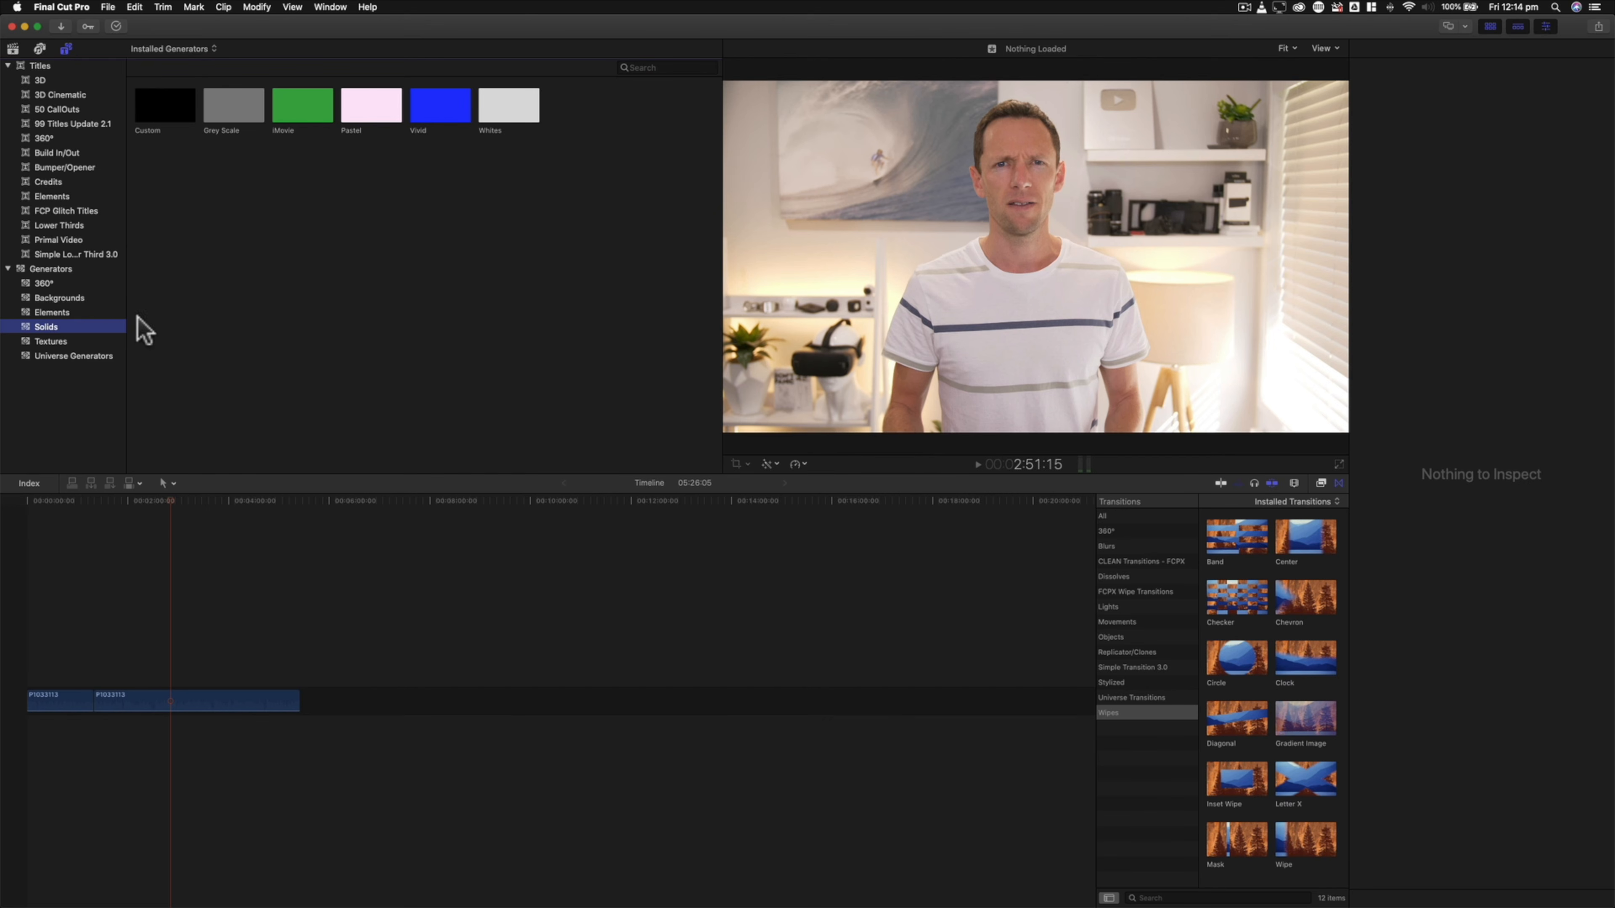
left_click_drag(173, 115, 26, 667)
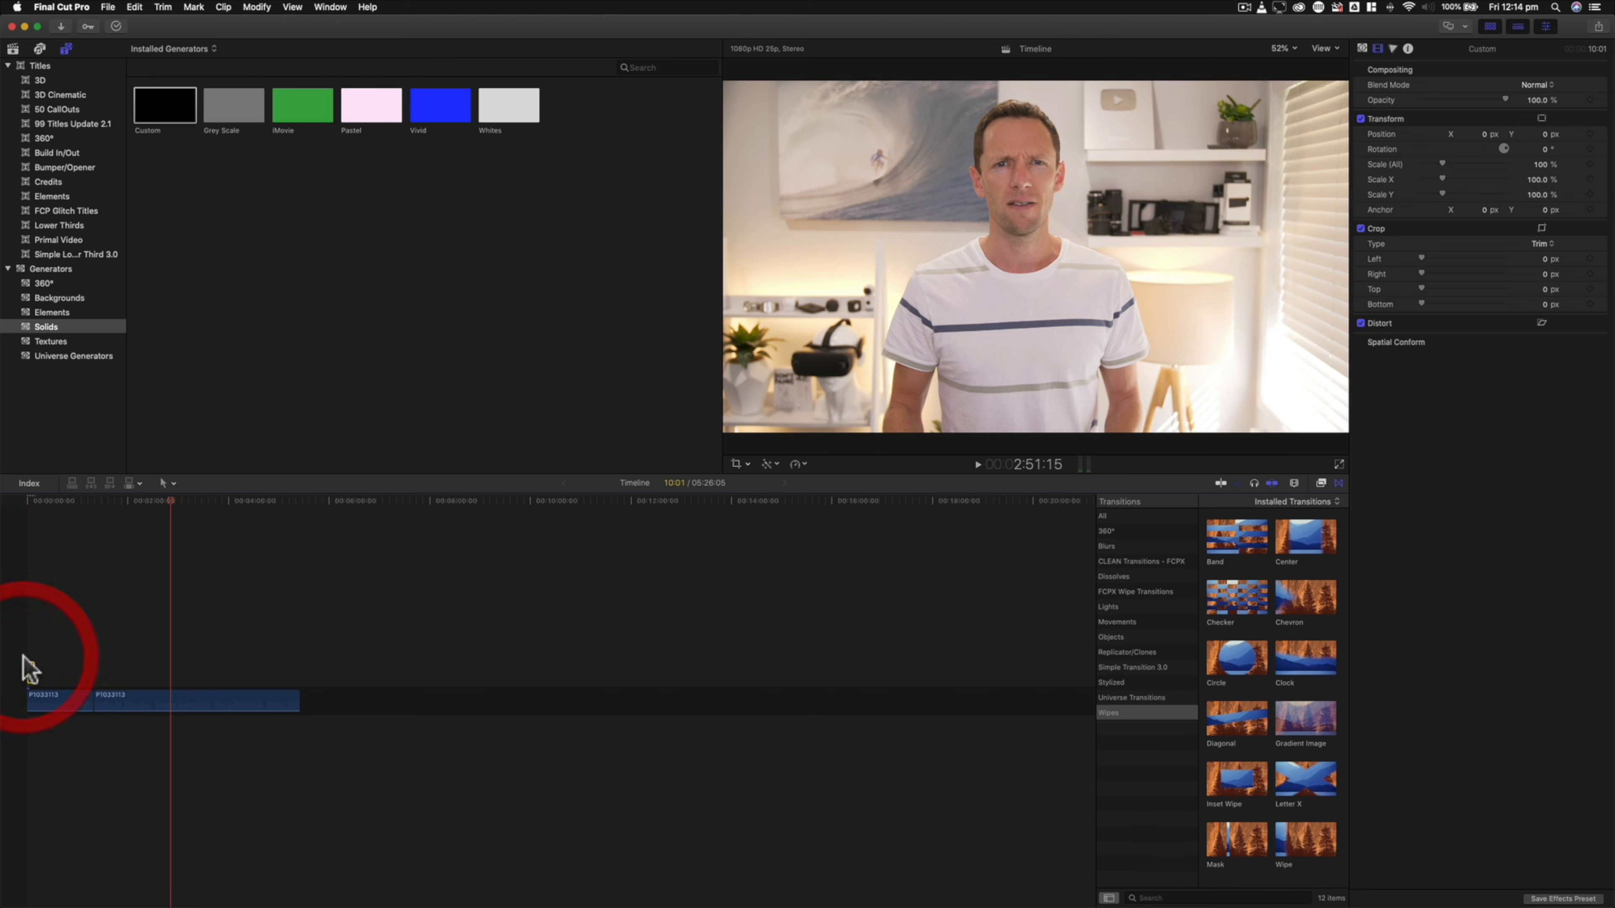
left_click(27, 500)
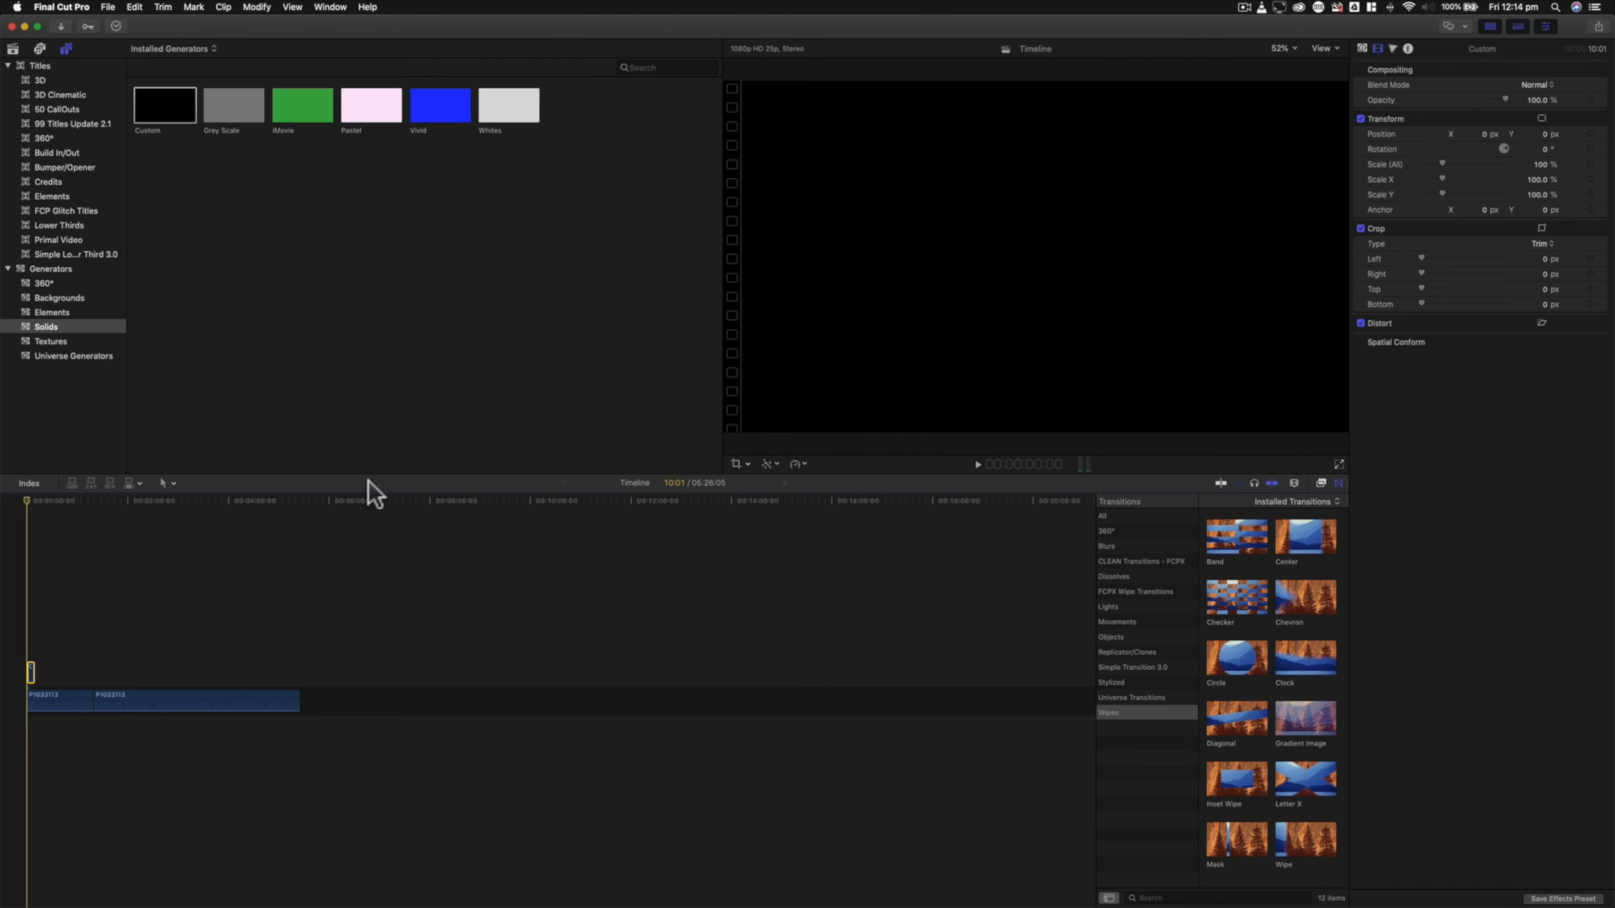
- Change the Custom solid's color to bright red using the RGB values
left_click(1363, 49)
left_click(1534, 86)
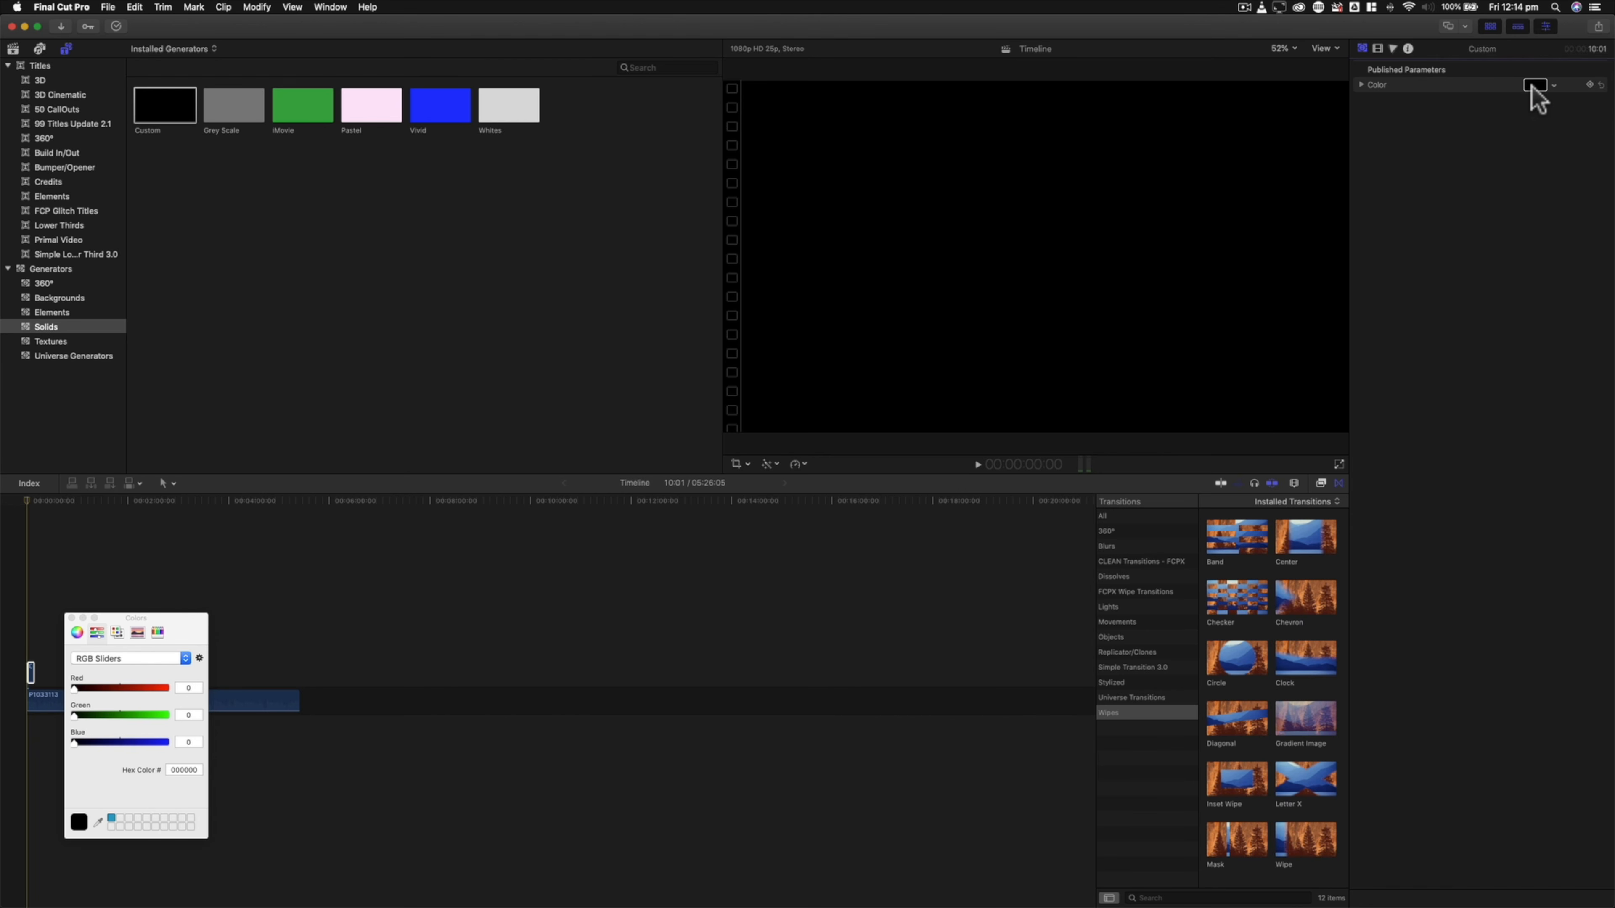
left_click_drag(151, 686, 173, 687)
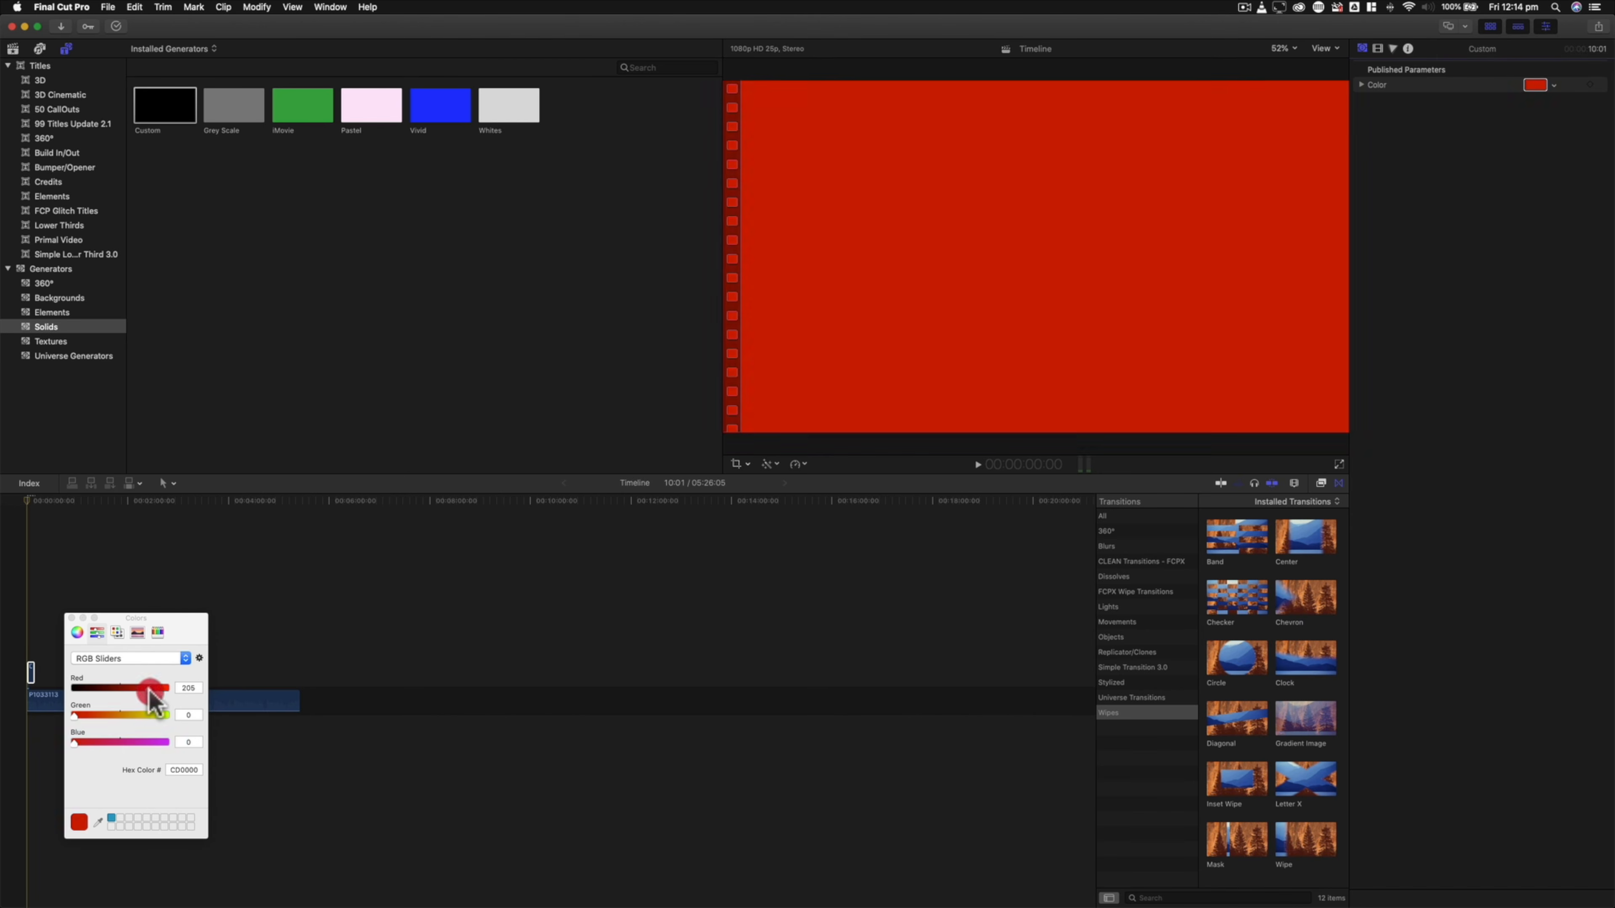
left_click(69, 619)
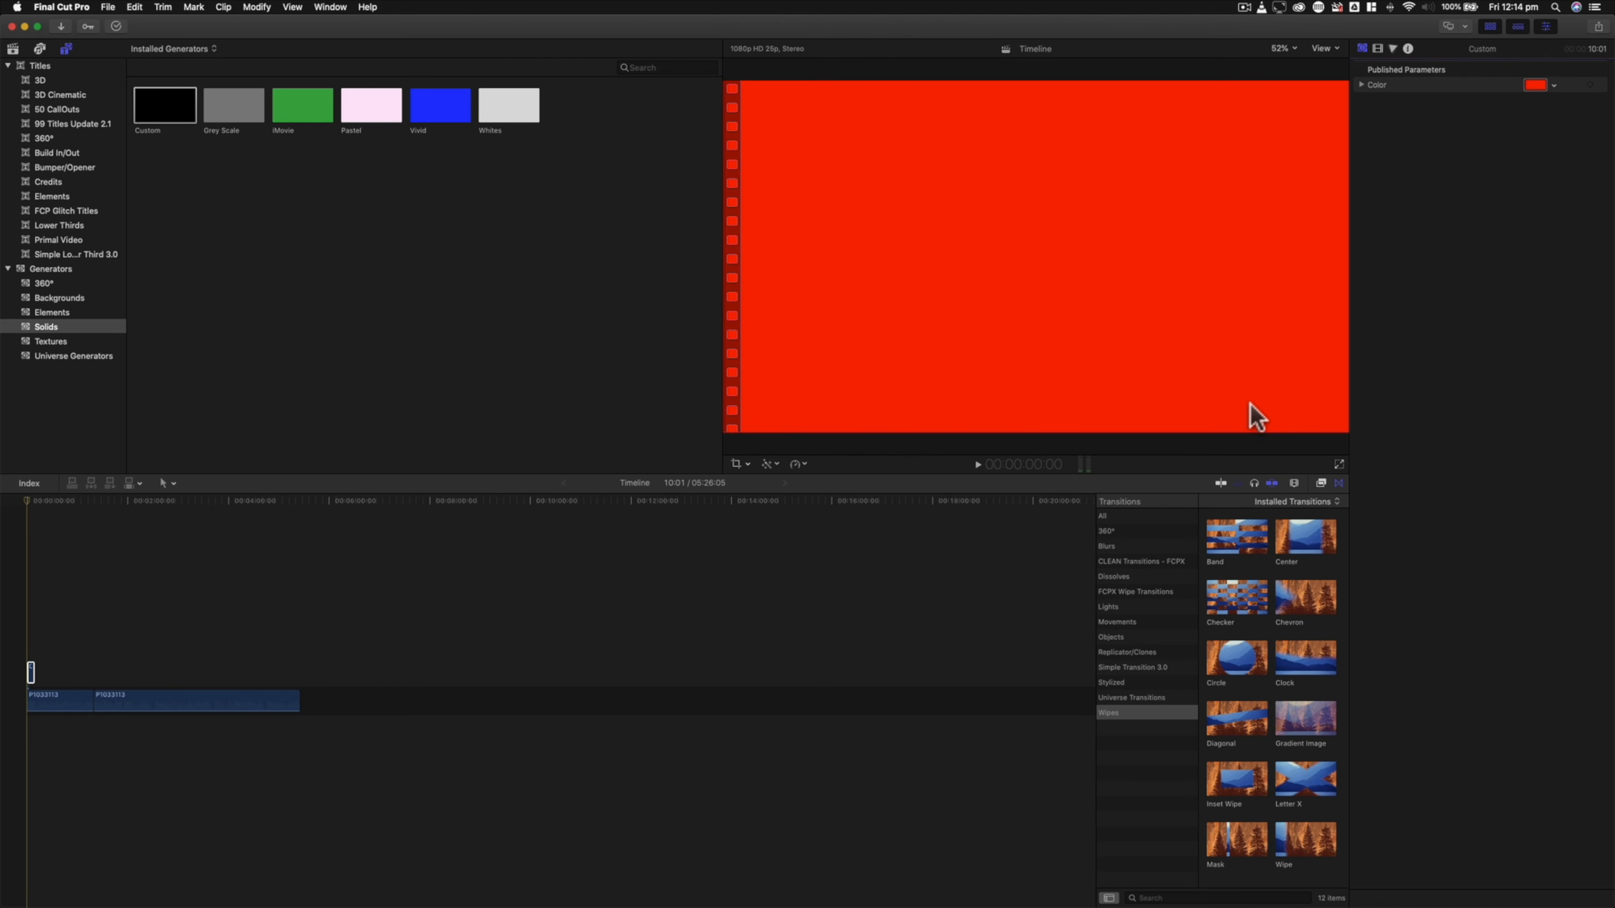
- Crop 1062 px off the top of the red solid to leave a thin bar along the frame's lower edge
left_click(1362, 48)
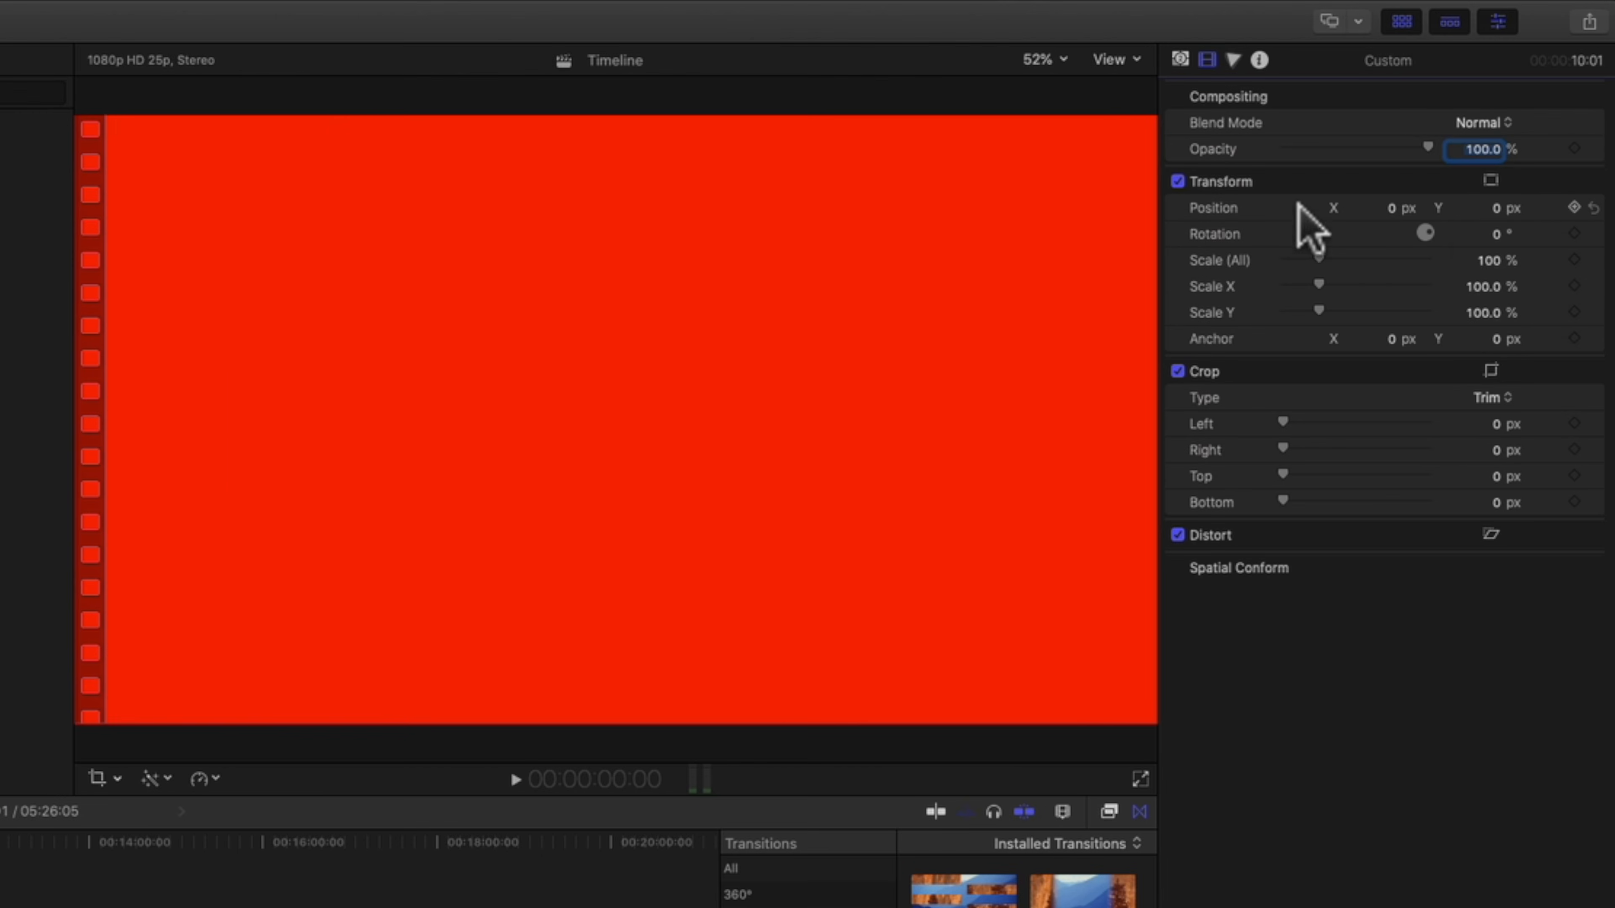
left_click_drag(1496, 207, 1495, 382)
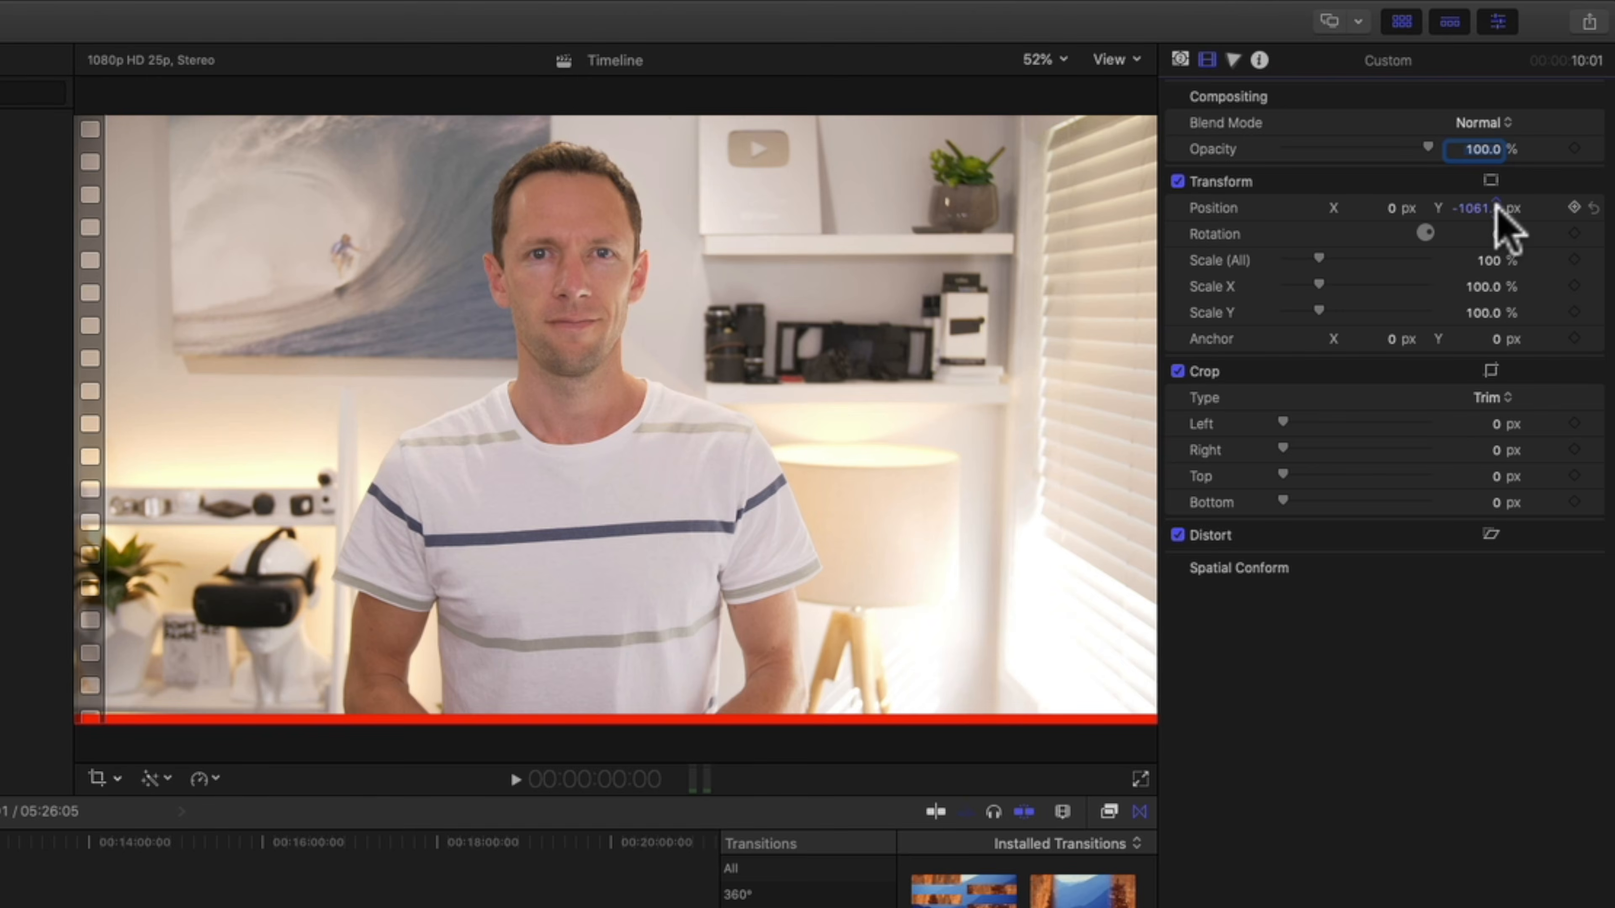
key("super+z")
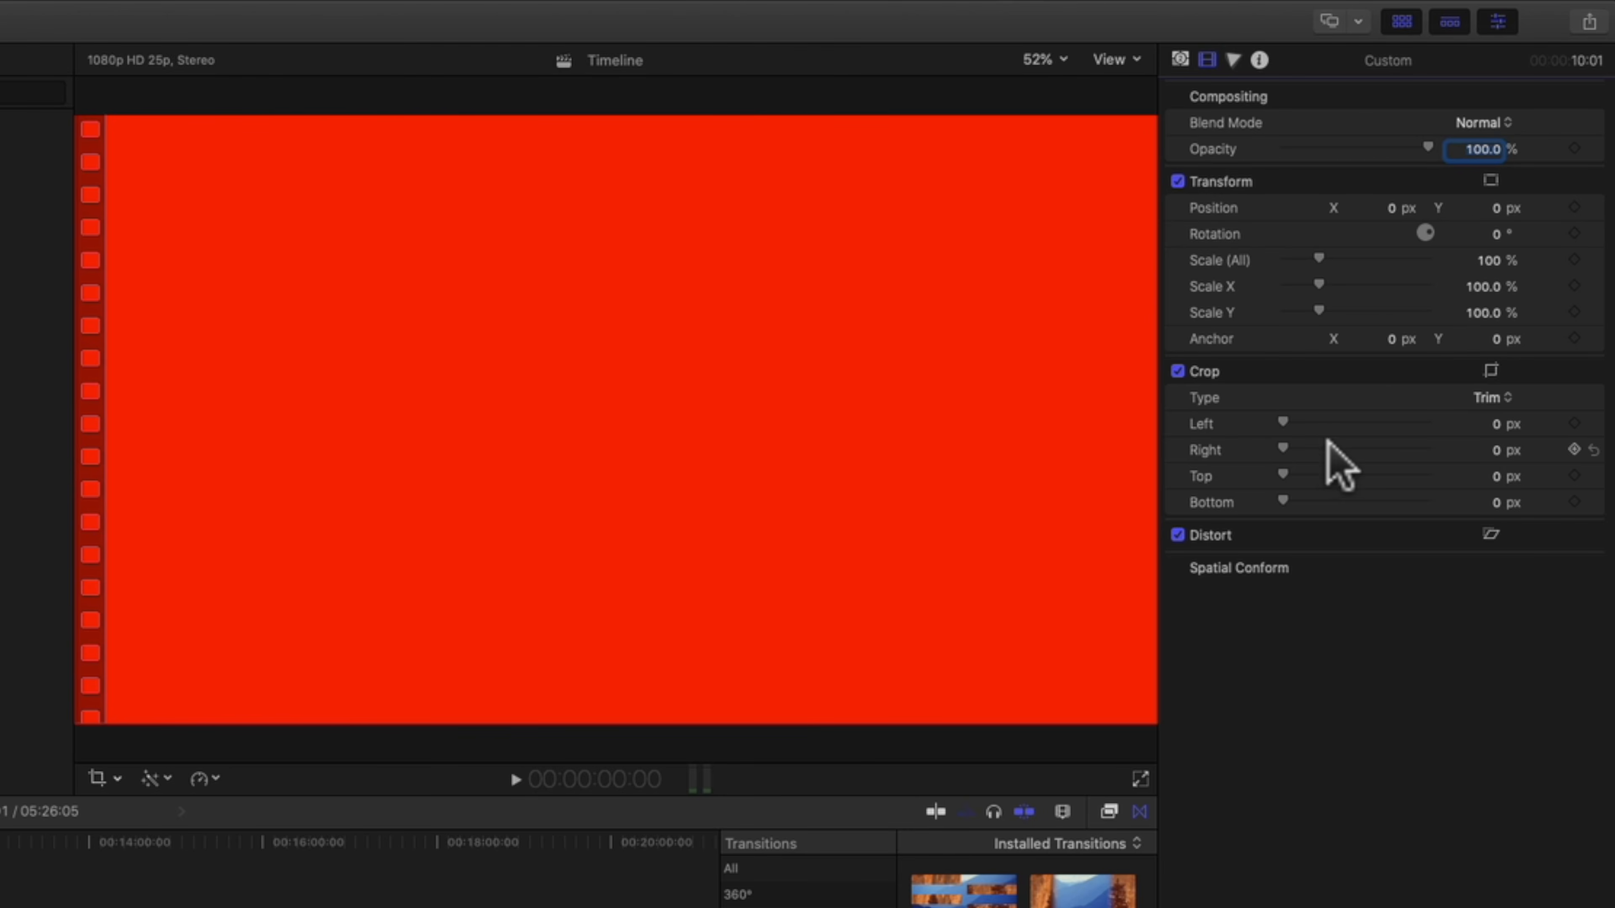
left_click_drag(1282, 476, 1422, 494)
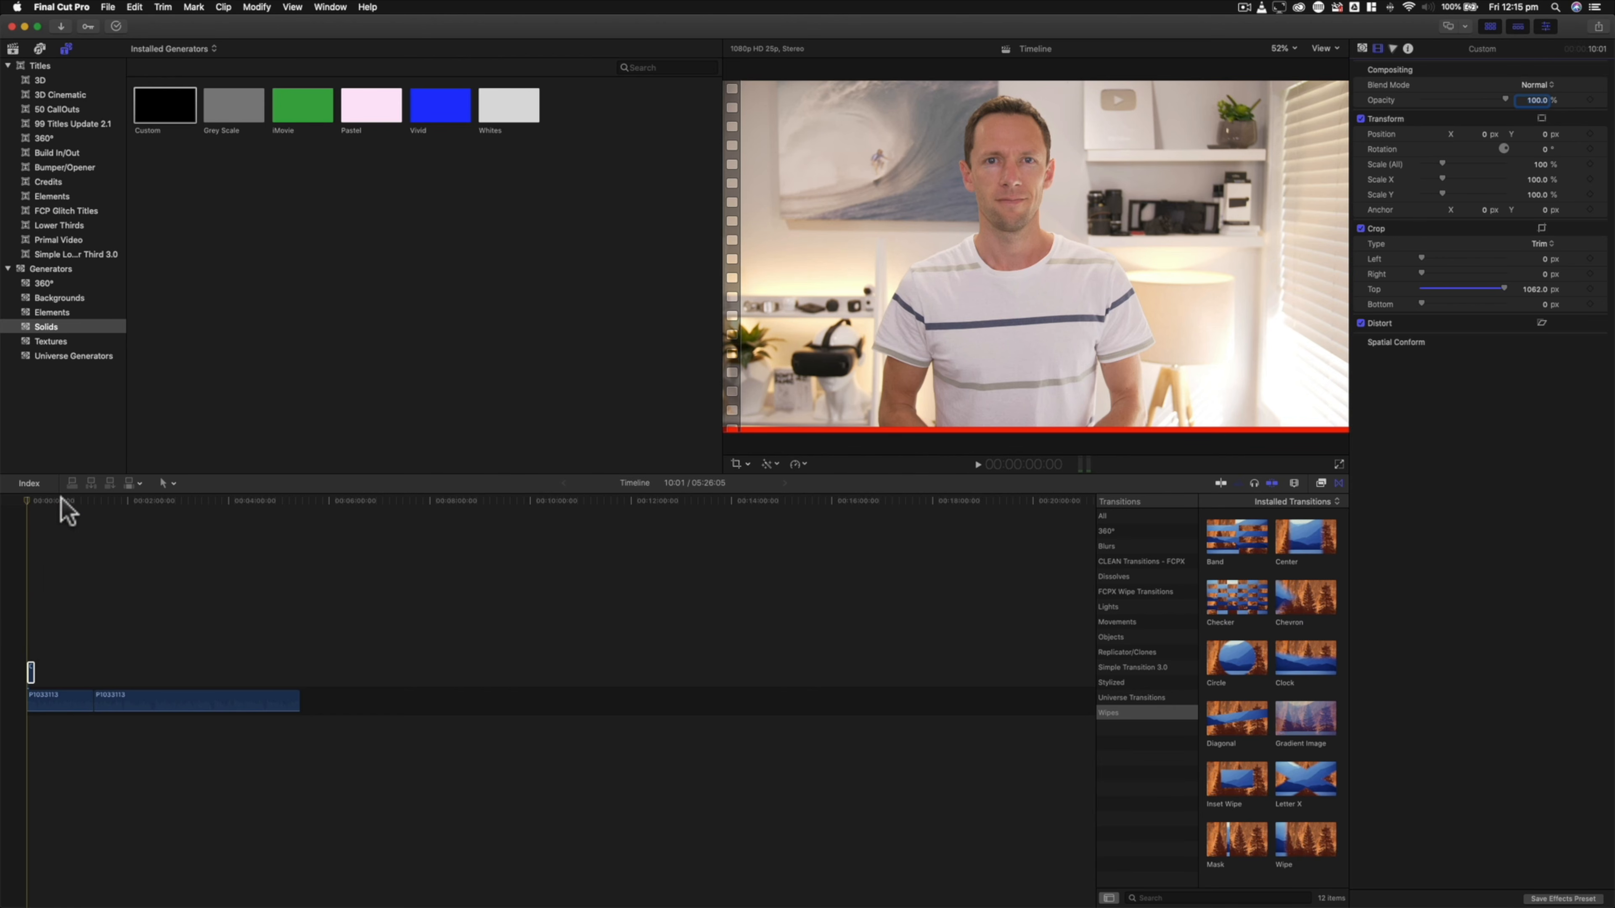
- Move the red bar clip to 48:04 and lengthen it to about 3:59
left_click(52, 502)
left_click_drag(52, 501, 24, 502)
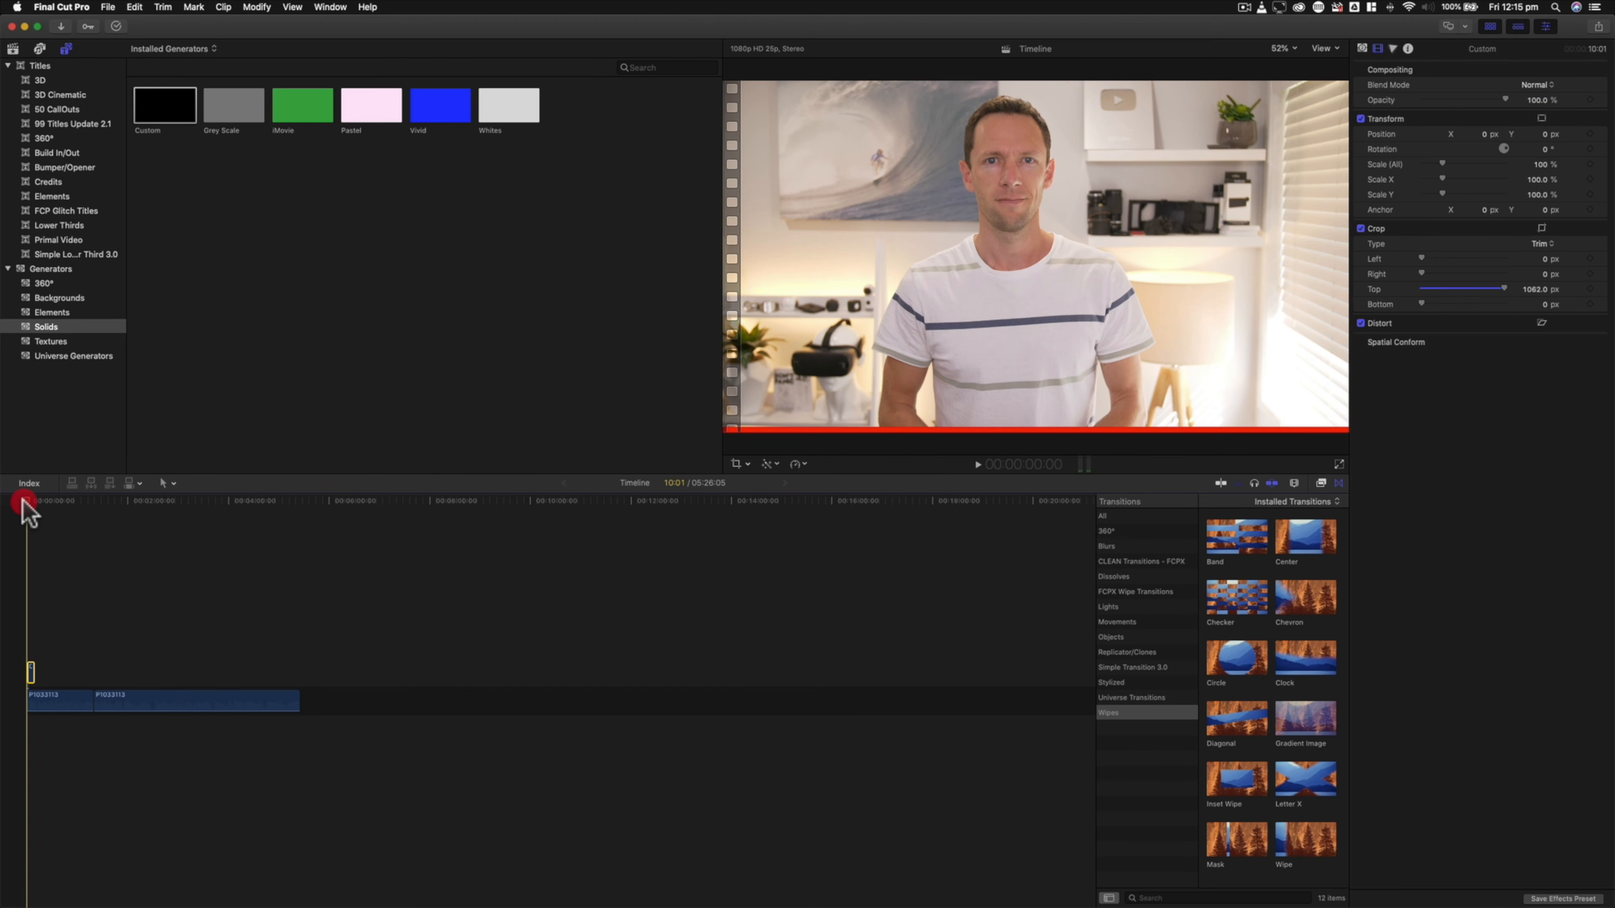
left_click(67, 502)
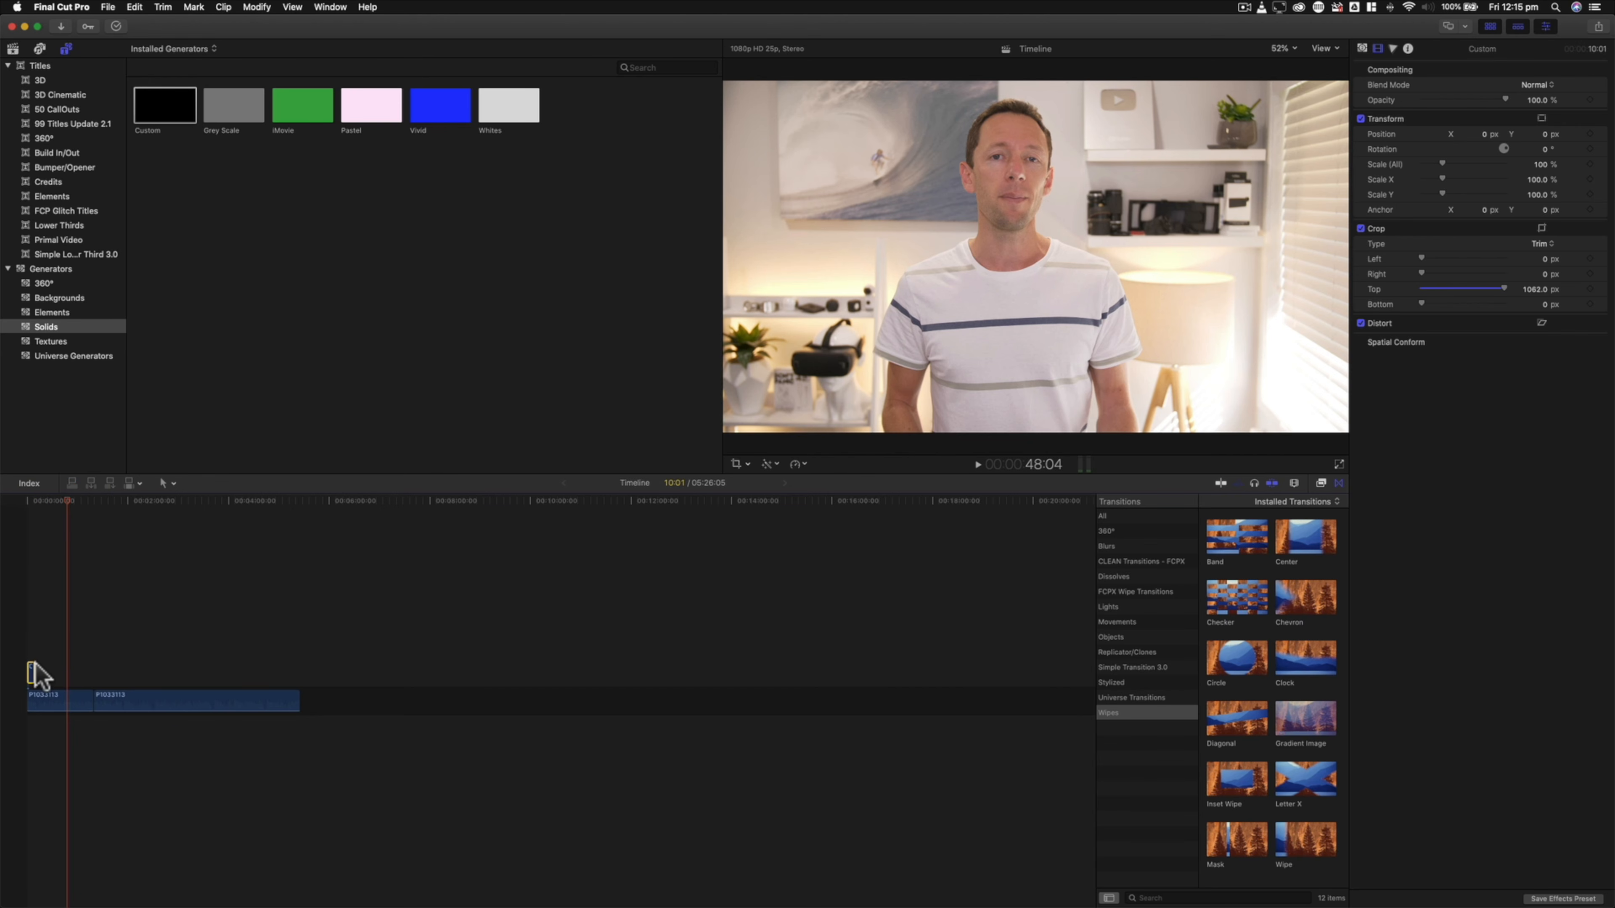
left_click_drag(32, 674, 74, 676)
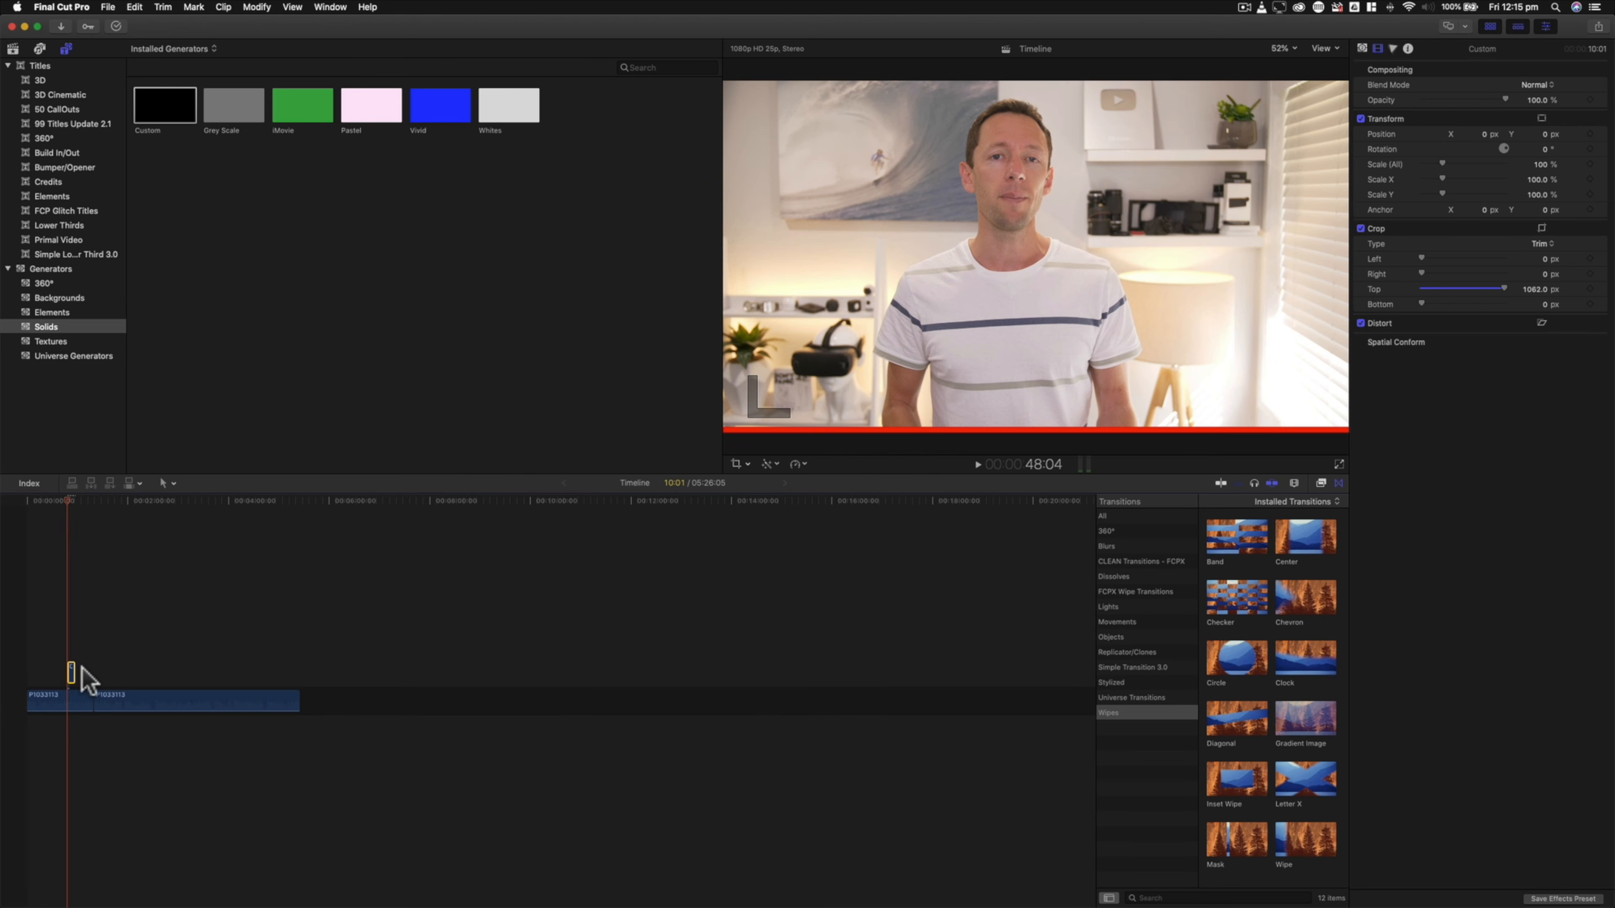
key("super+equal")
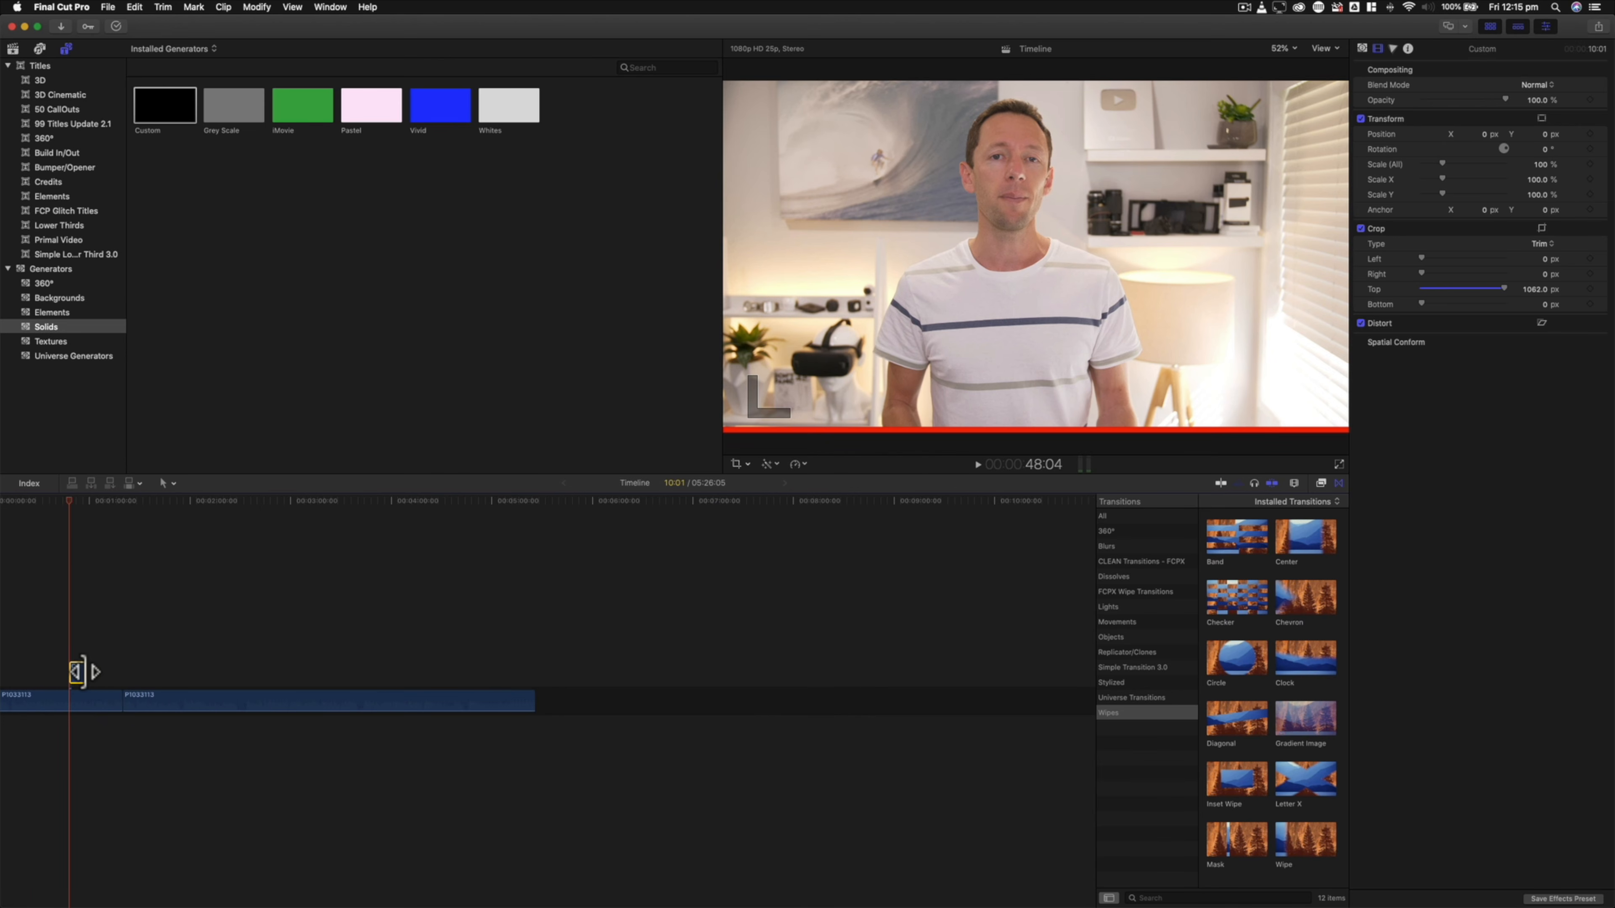
left_click_drag(85, 672, 469, 677)
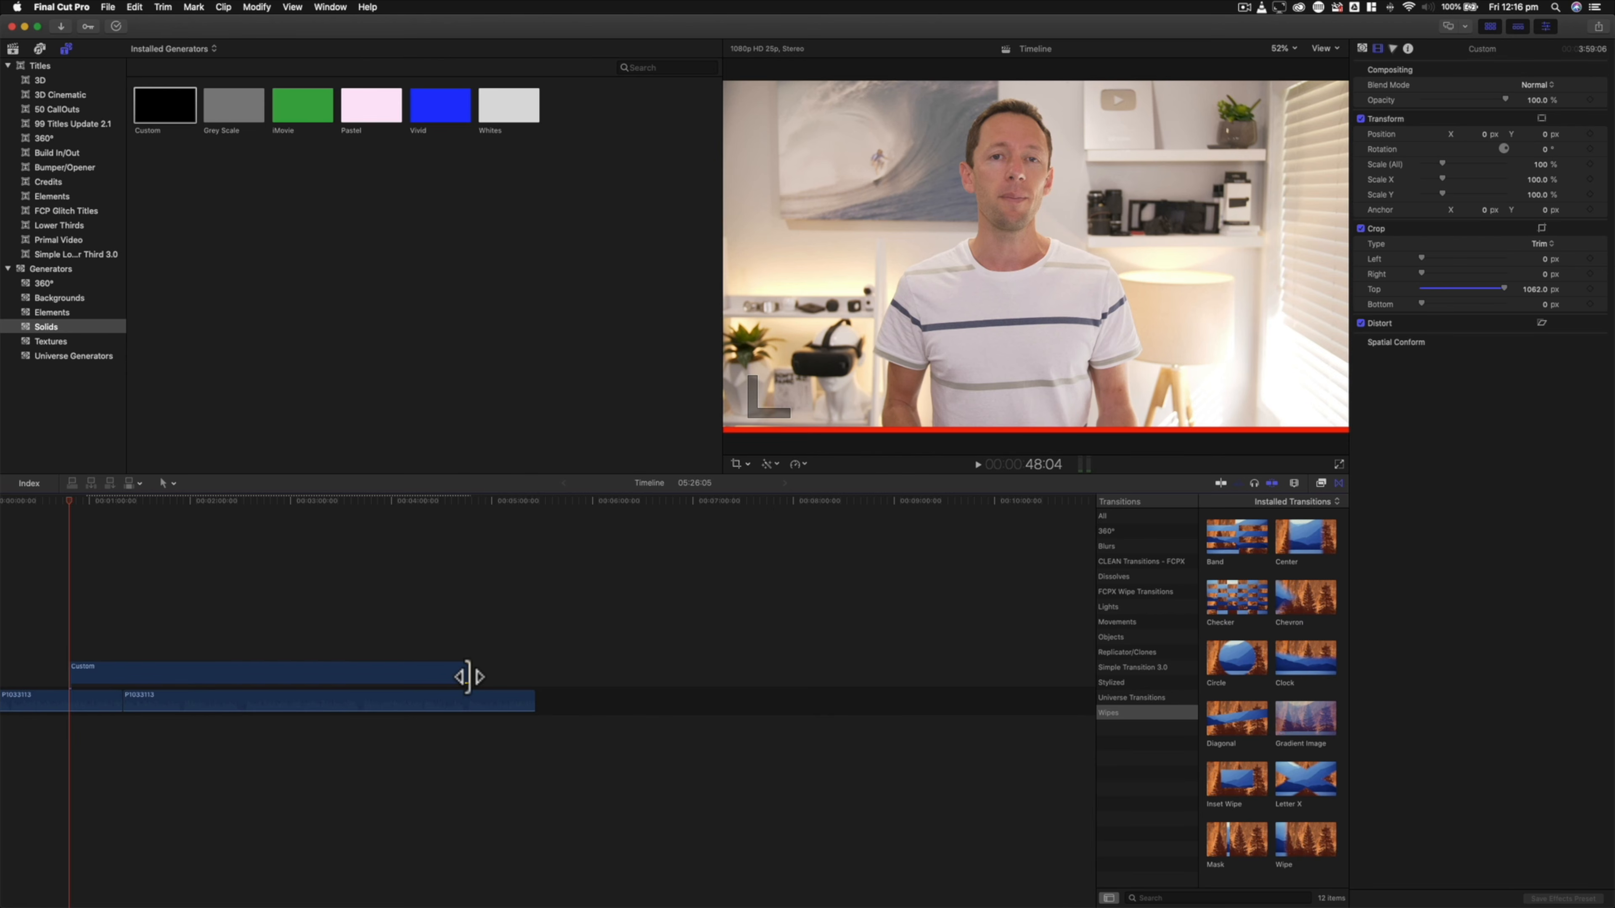
- Extend both ends of the red bar clip to span the whole video, 5:26:05
key("super+minus")
left_click(155, 669)
left_click_drag(67, 672, 9, 672)
left_click_drag(266, 672, 299, 677)
left_click(39, 509)
left_click_drag(39, 509, 65, 584)
left_click(62, 675)
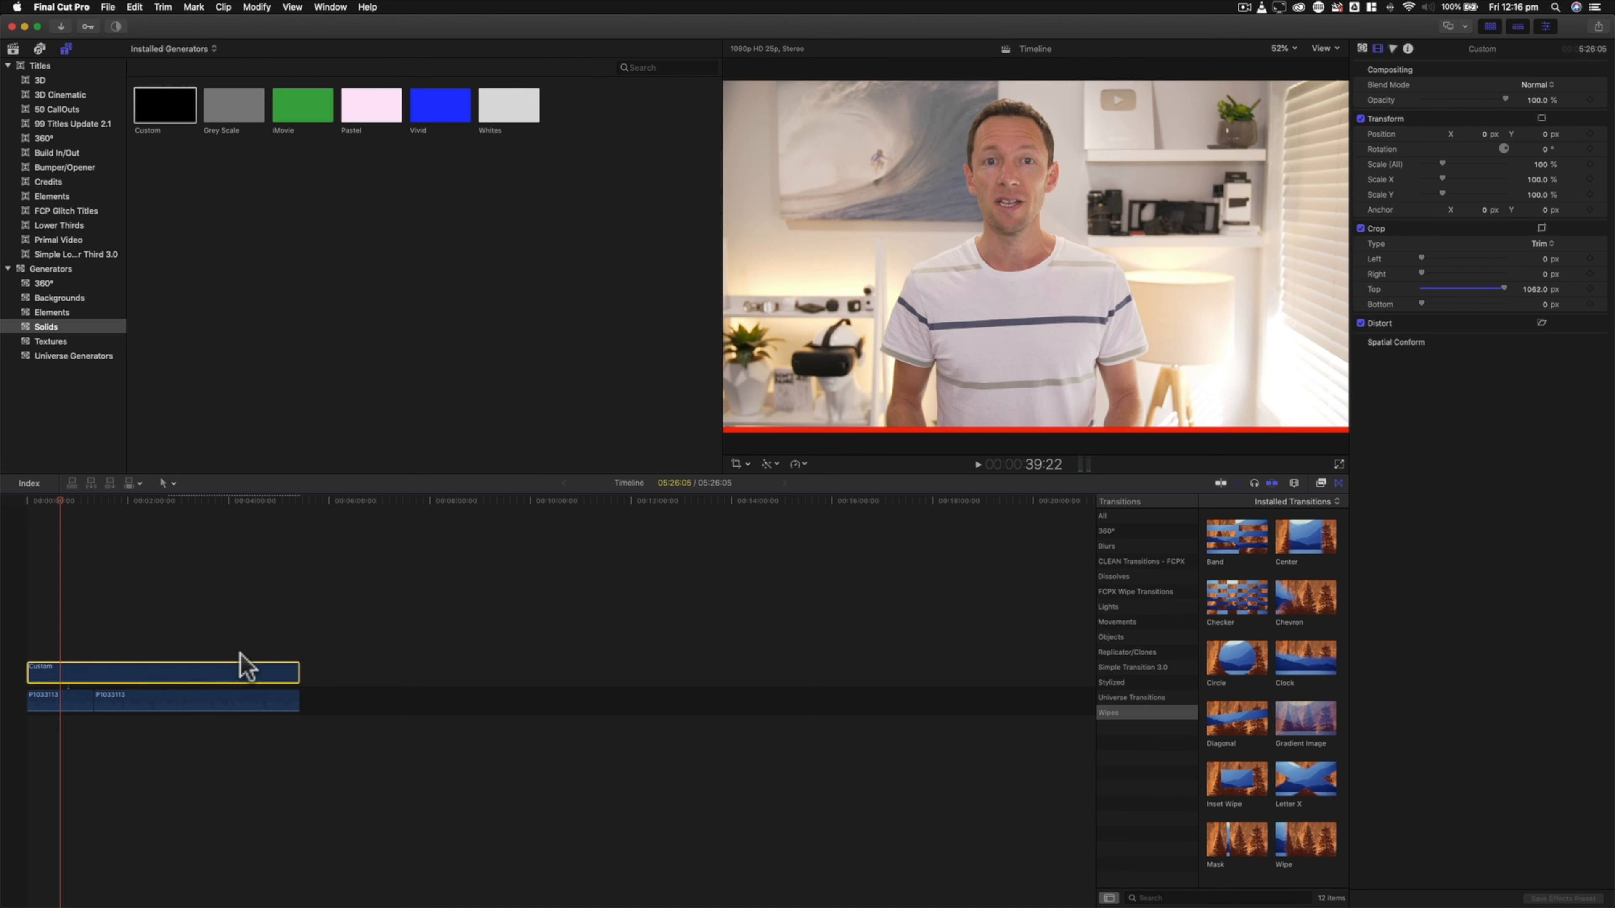
- Keyframe the red bar's X position at -1917 px at the very start of the timeline
left_click_drag(56, 503, 27, 503)
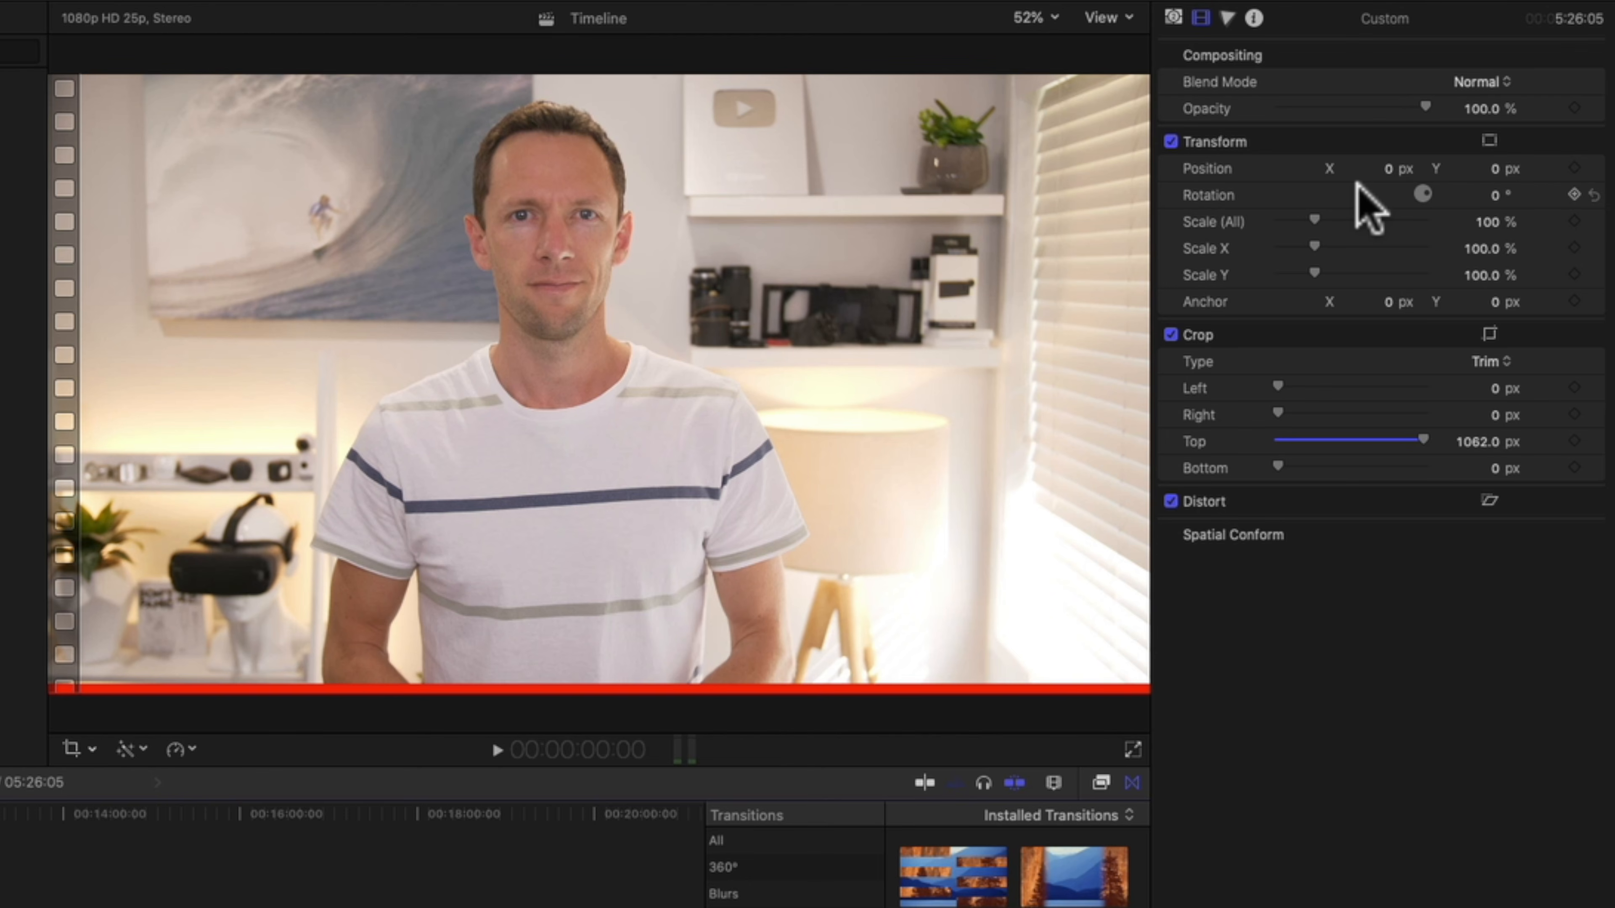
left_click_drag(1388, 168, 954, 167)
left_click_drag(1386, 170, 1368, 170)
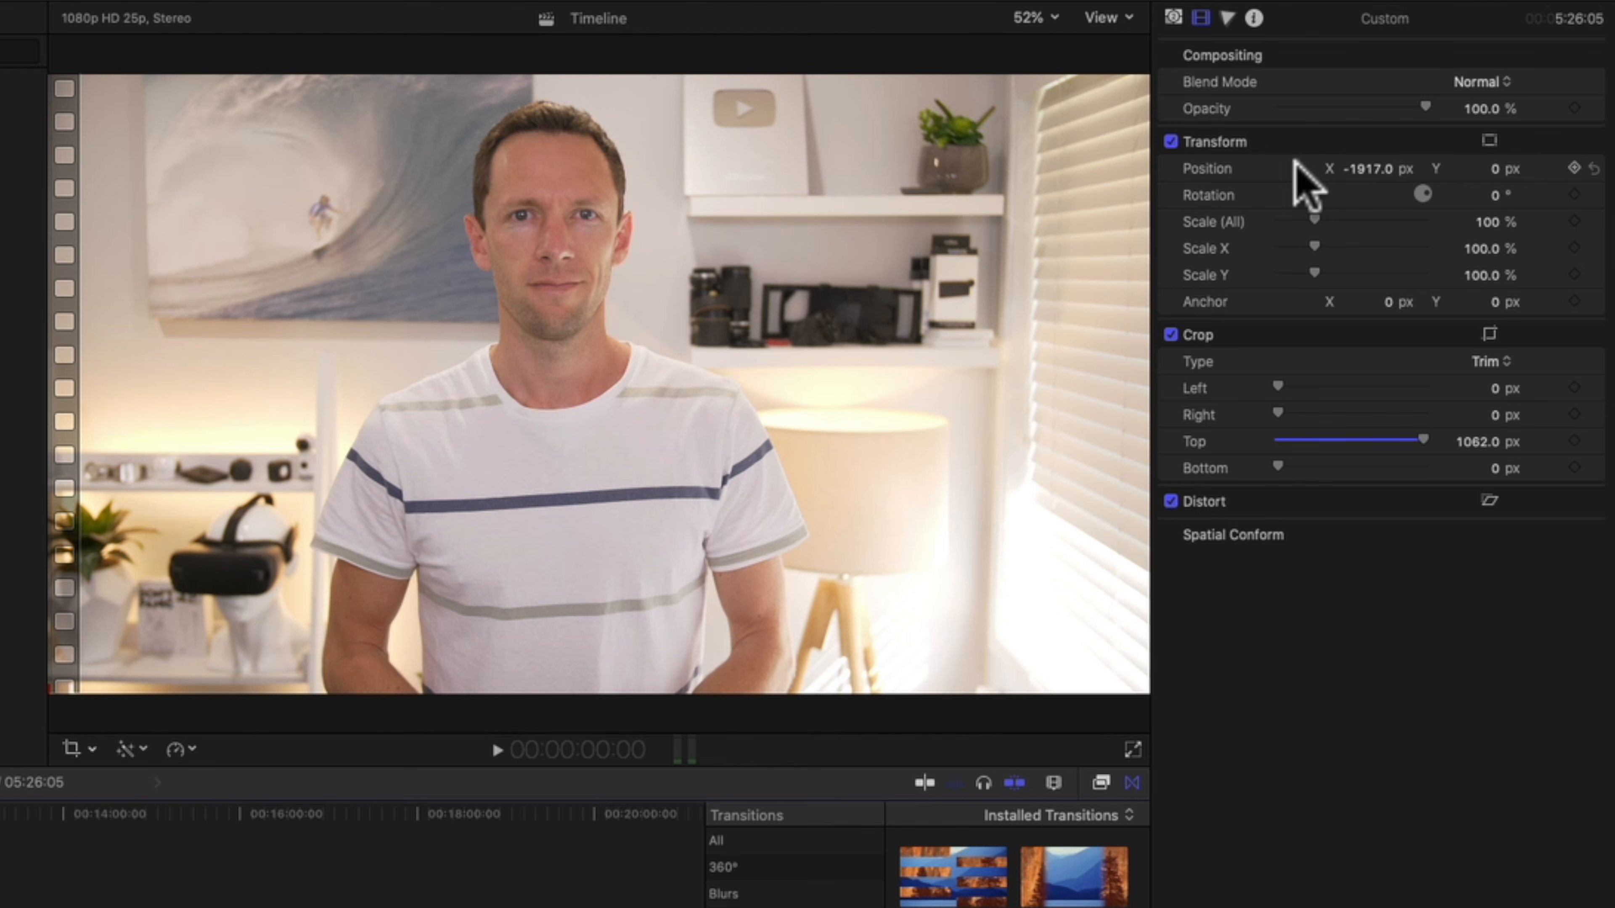
left_click(1571, 168)
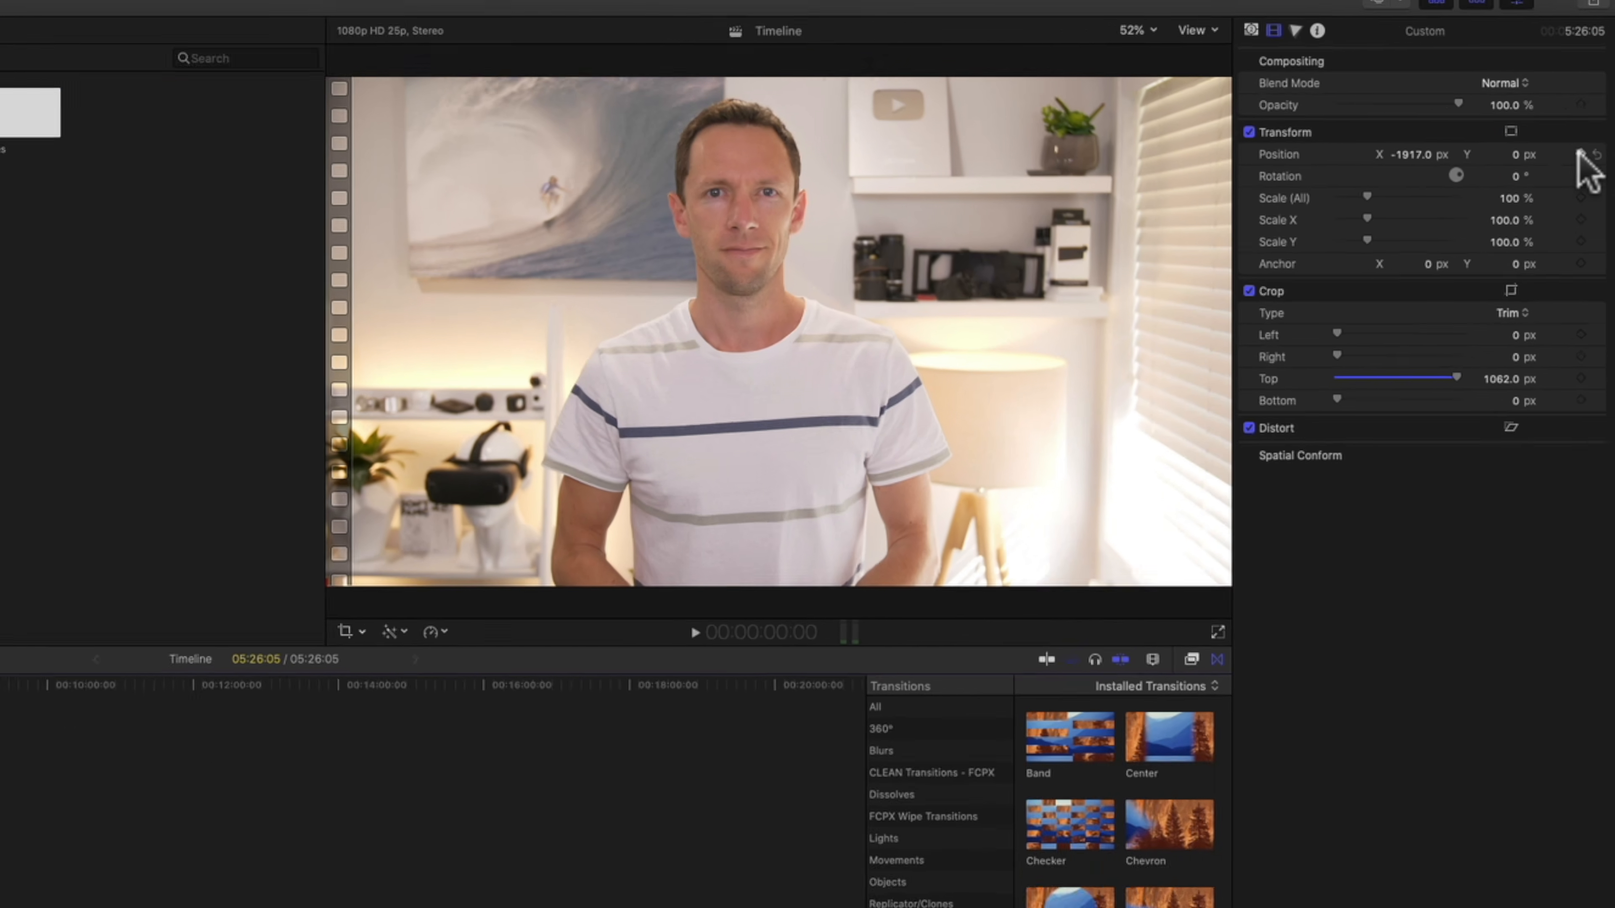
- Keyframe the red bar's X position at 0 px at the end of the timeline and preview the movement
left_click_drag(33, 504, 299, 504)
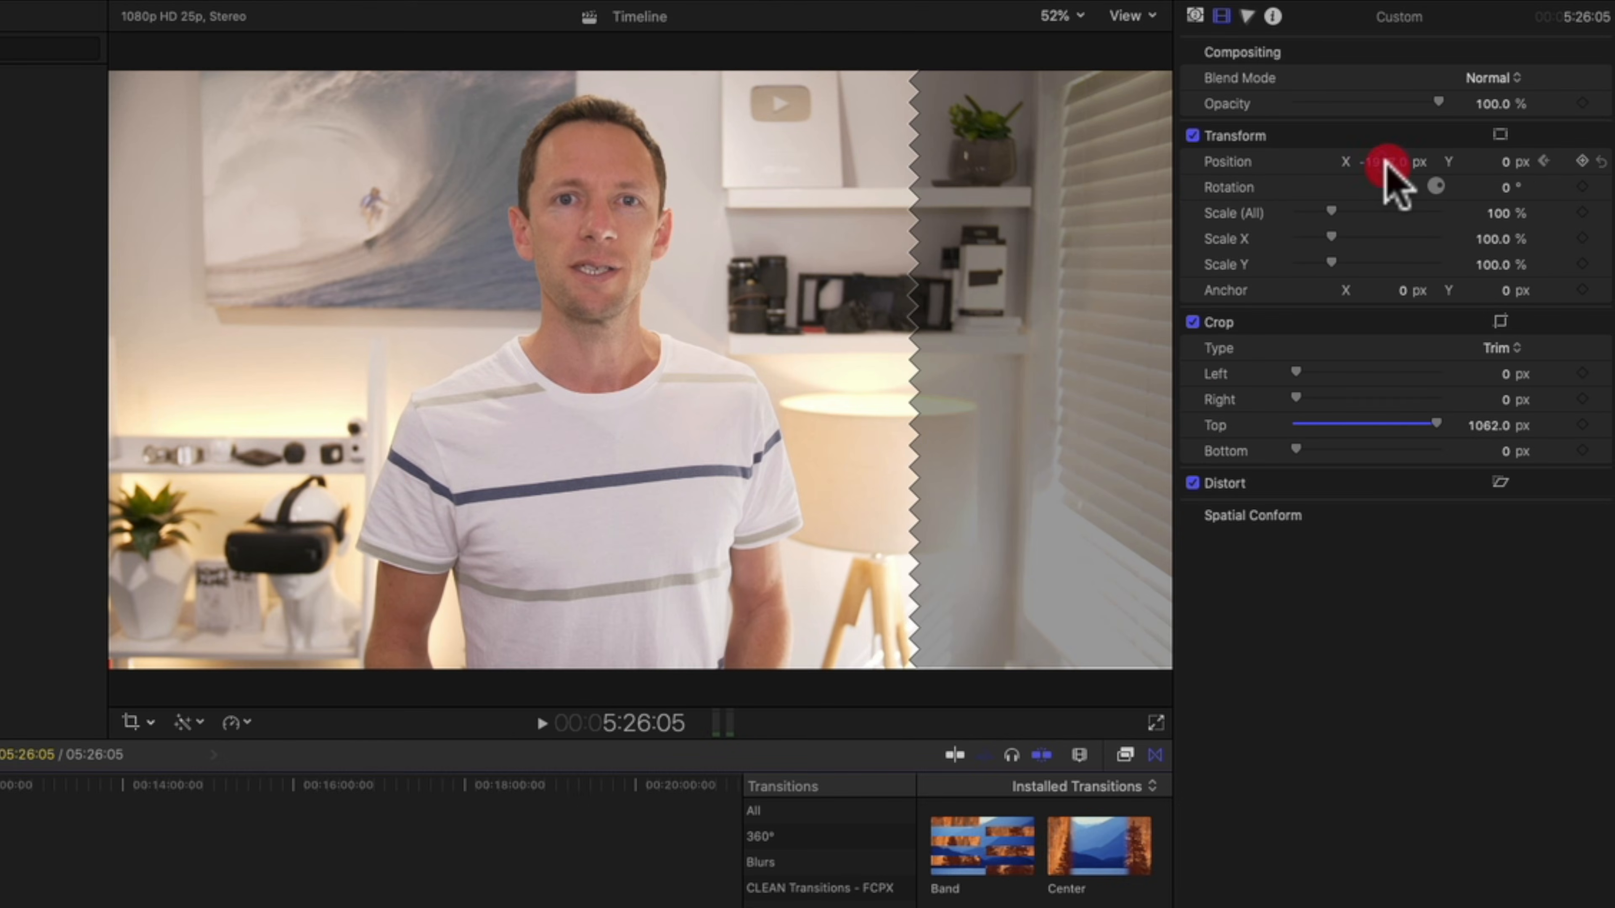
left_click_drag(1387, 164, 1388, 165)
left_click(1398, 162)
type("0")
key("Return")
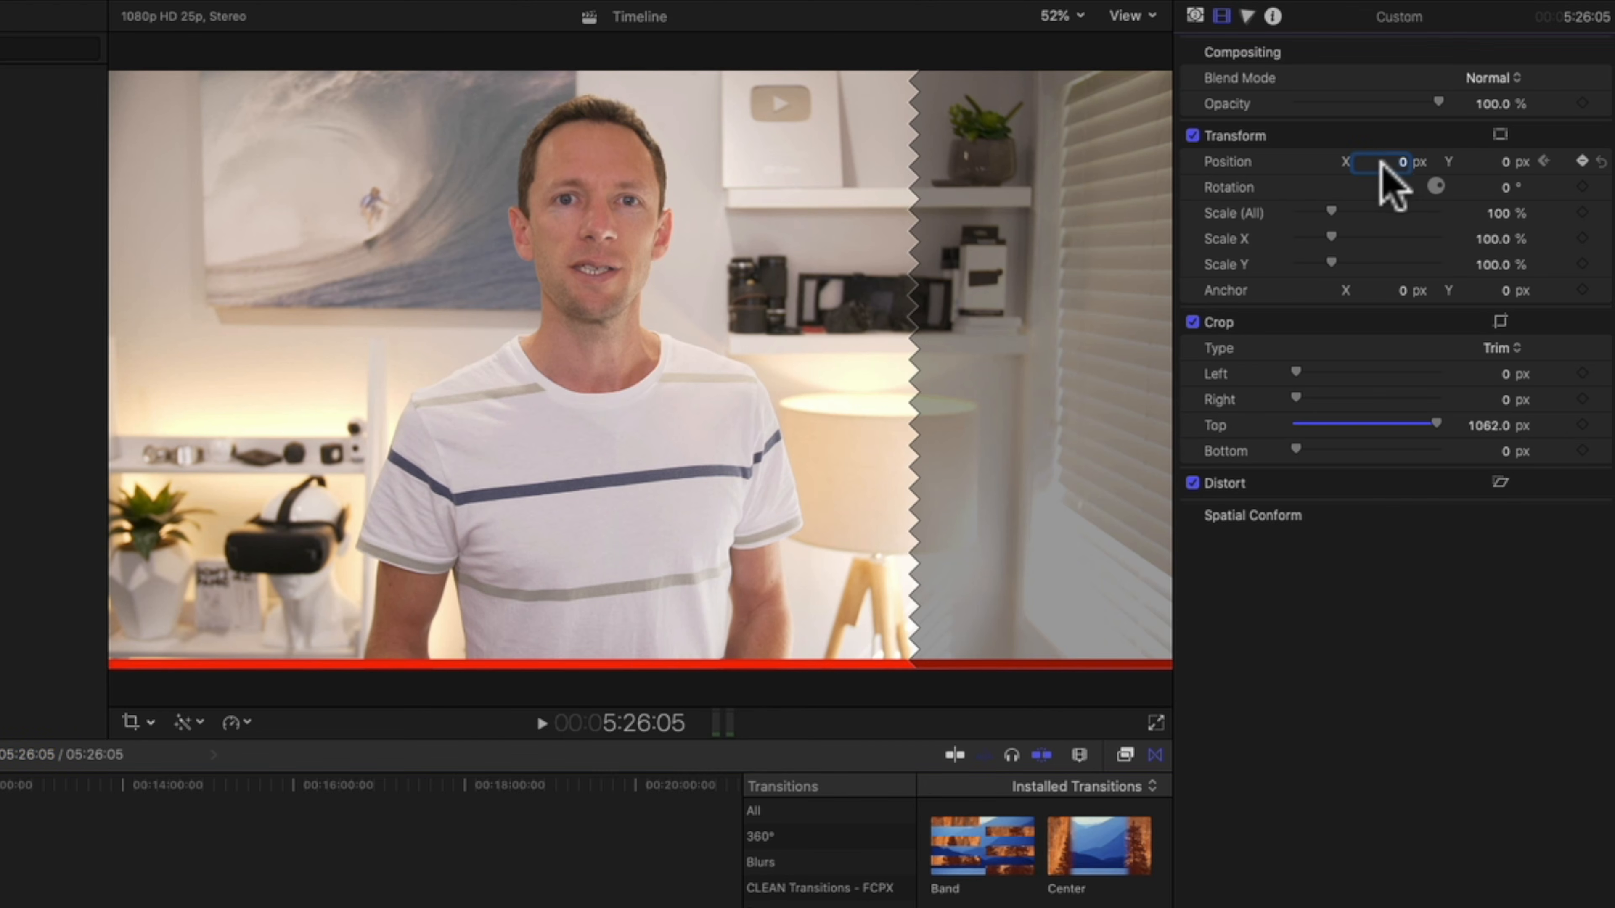
left_click(1582, 163)
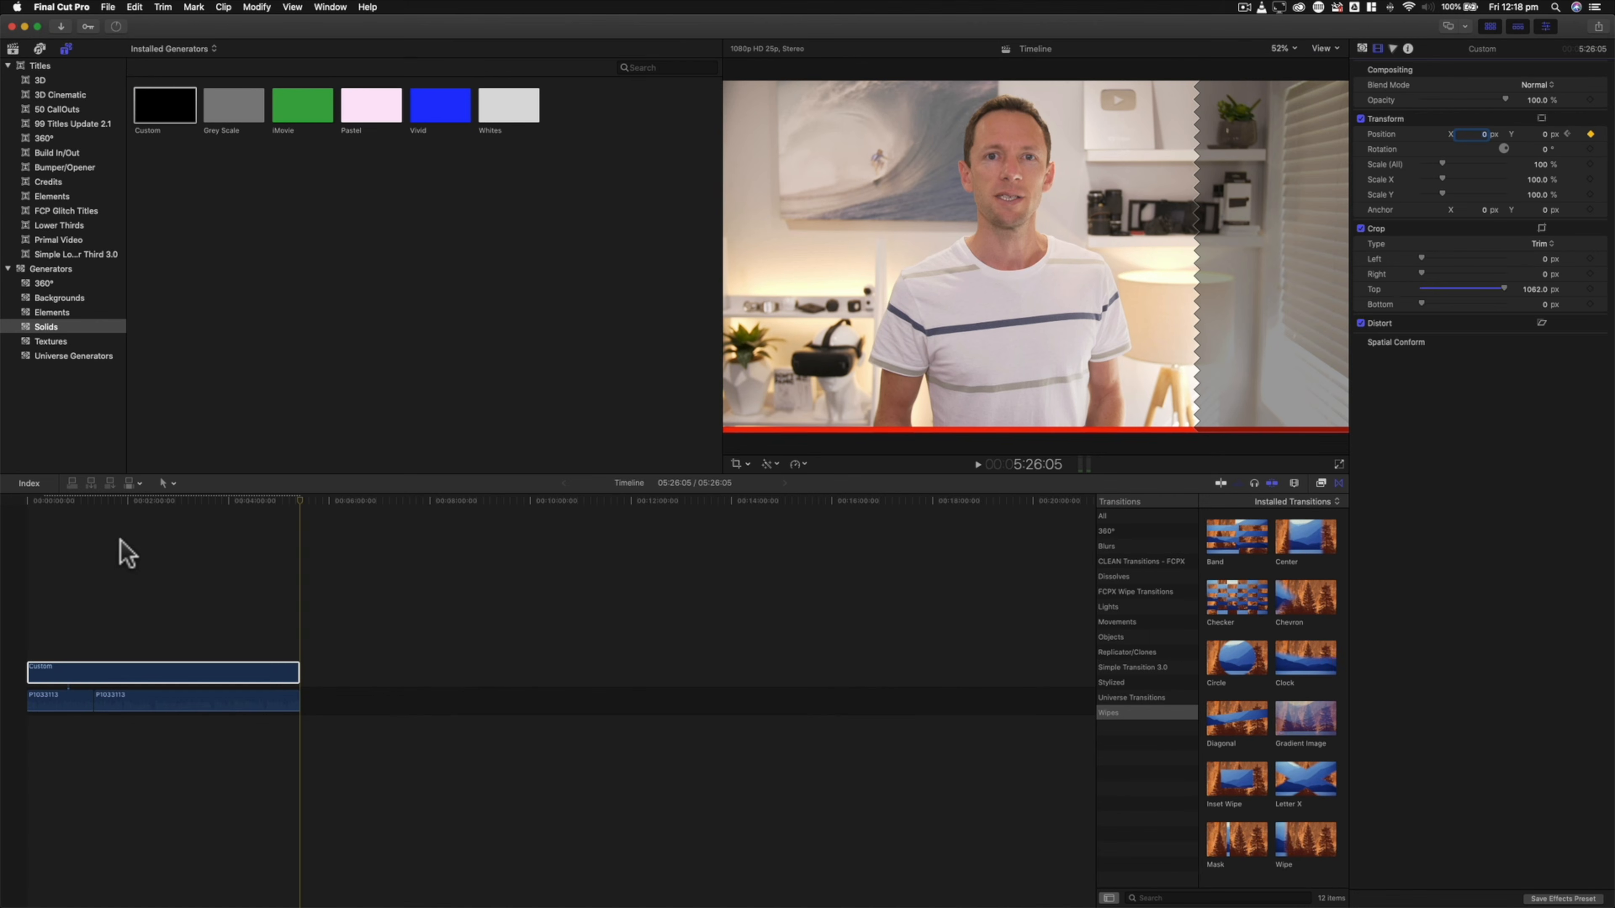
left_click_drag(96, 501, 29, 503)
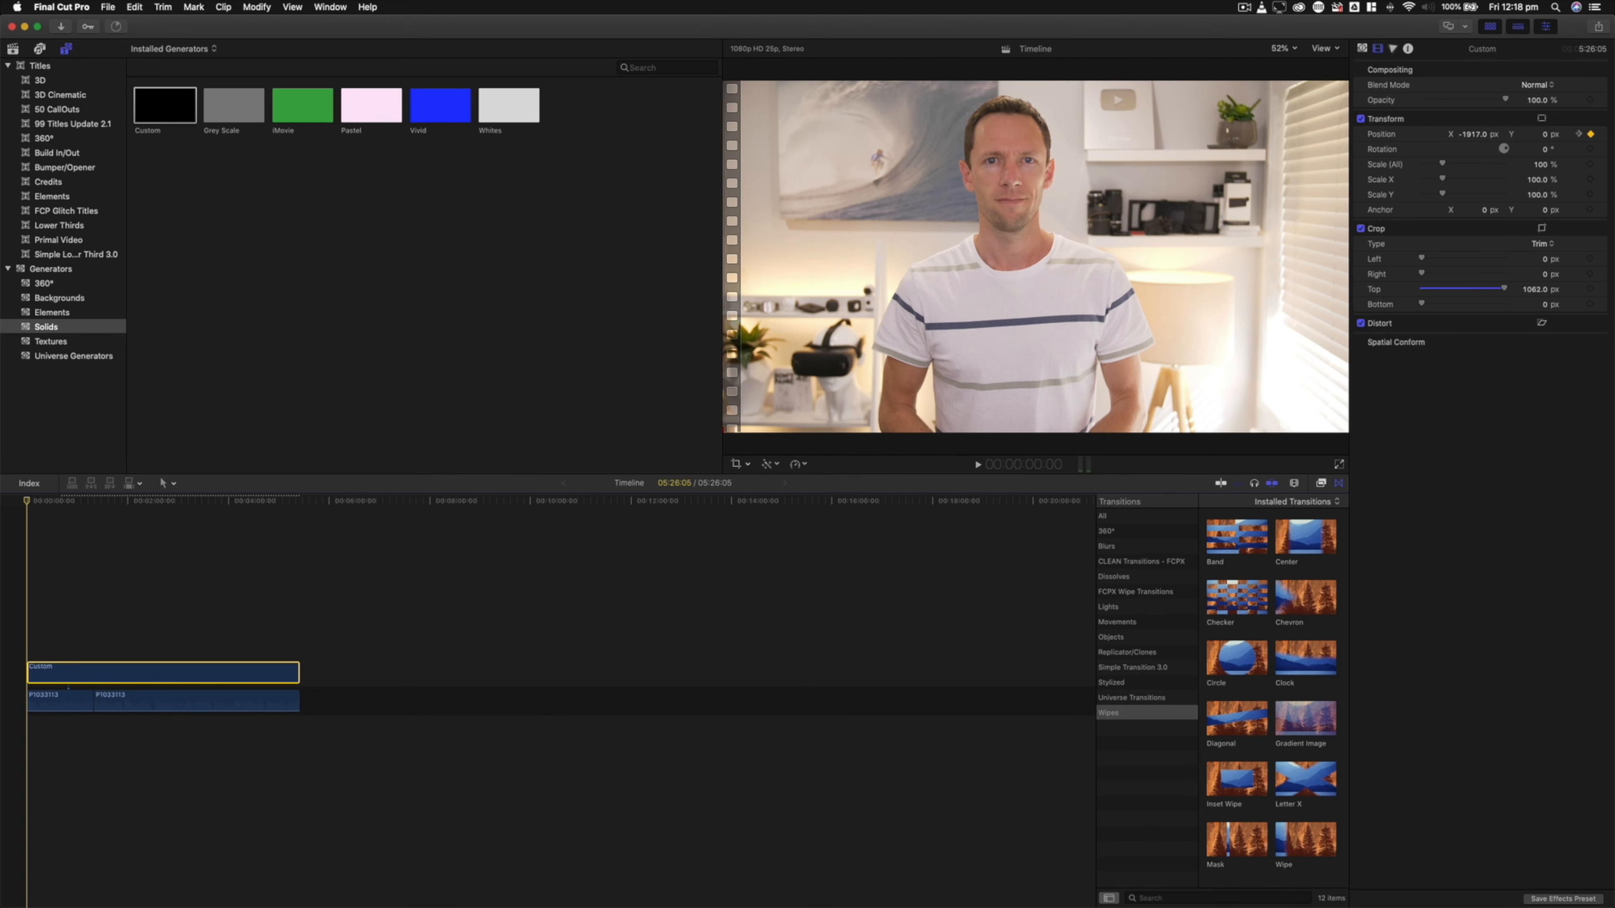
left_click_drag(39, 501, 272, 502)
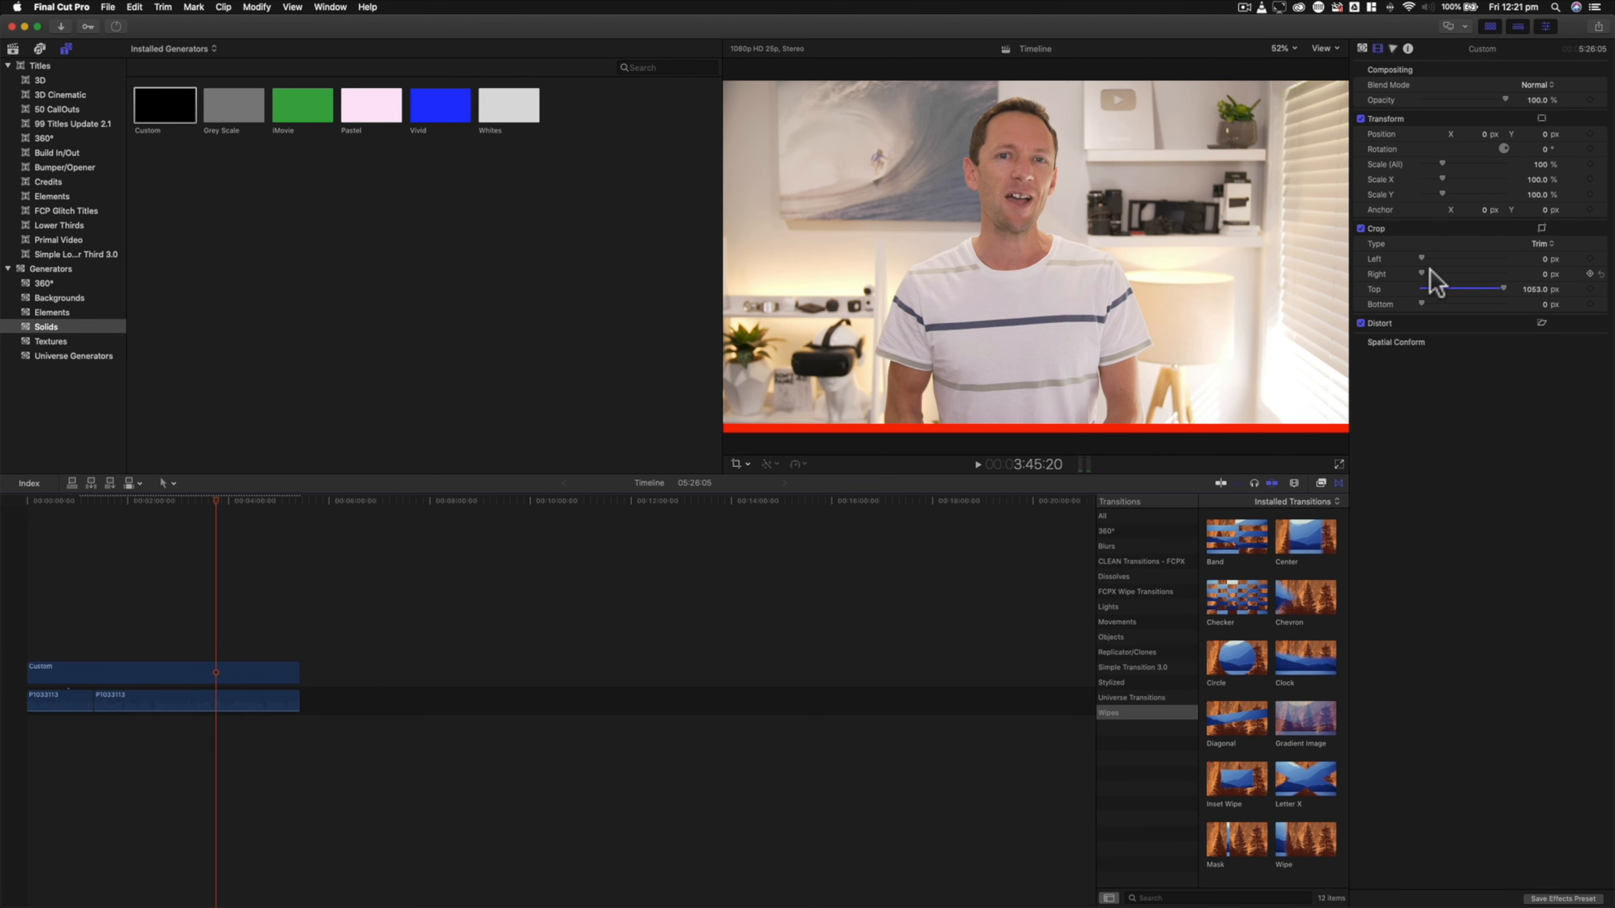
- Apply the Wipe transition to the red bar clip and delete the transition at its end
mouse_move(1422, 274)
left_mouse_down()
mouse_move(1492, 275)
mouse_move(1414, 283)
left_mouse_up()
left_click_drag(1304, 852, 50, 678)
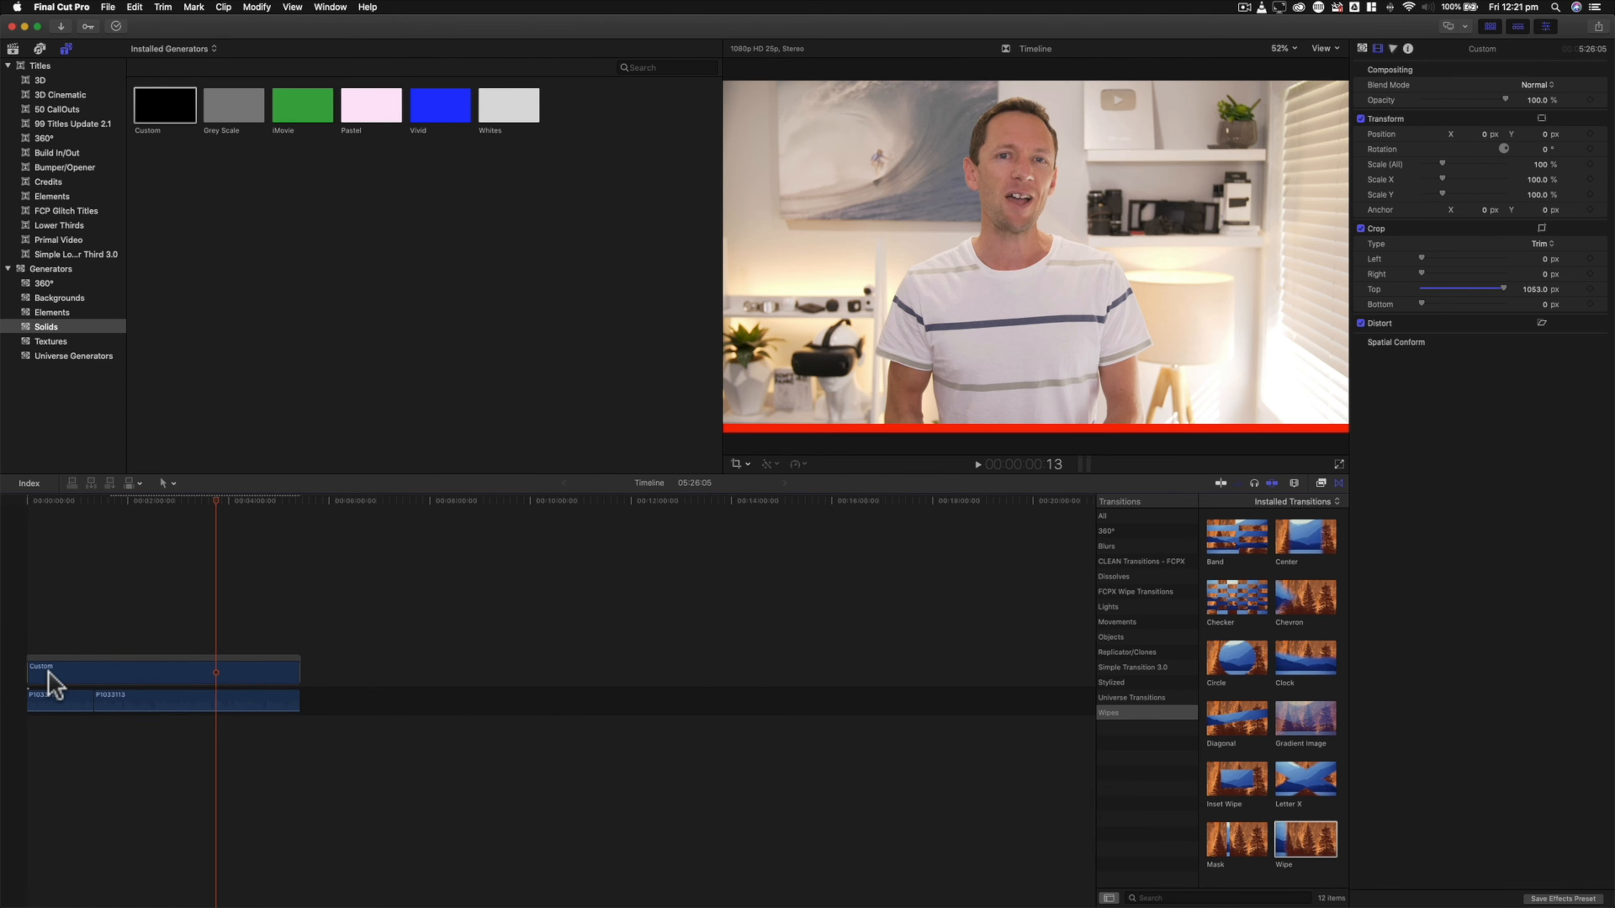
key("super+equal")
key("super+equal")
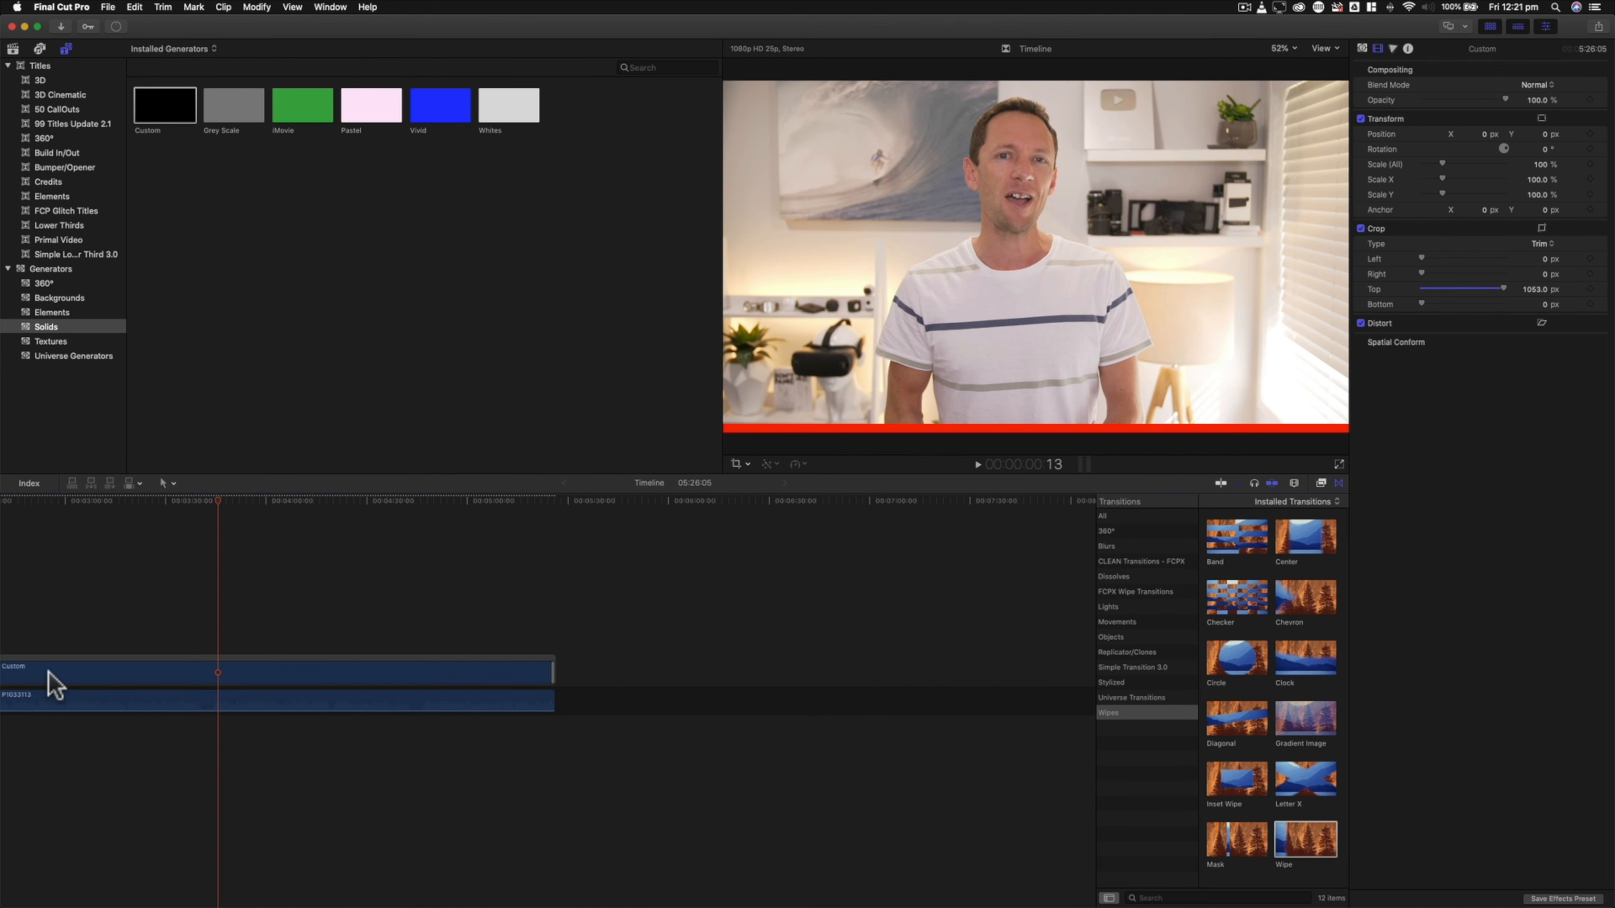
key("super+equal")
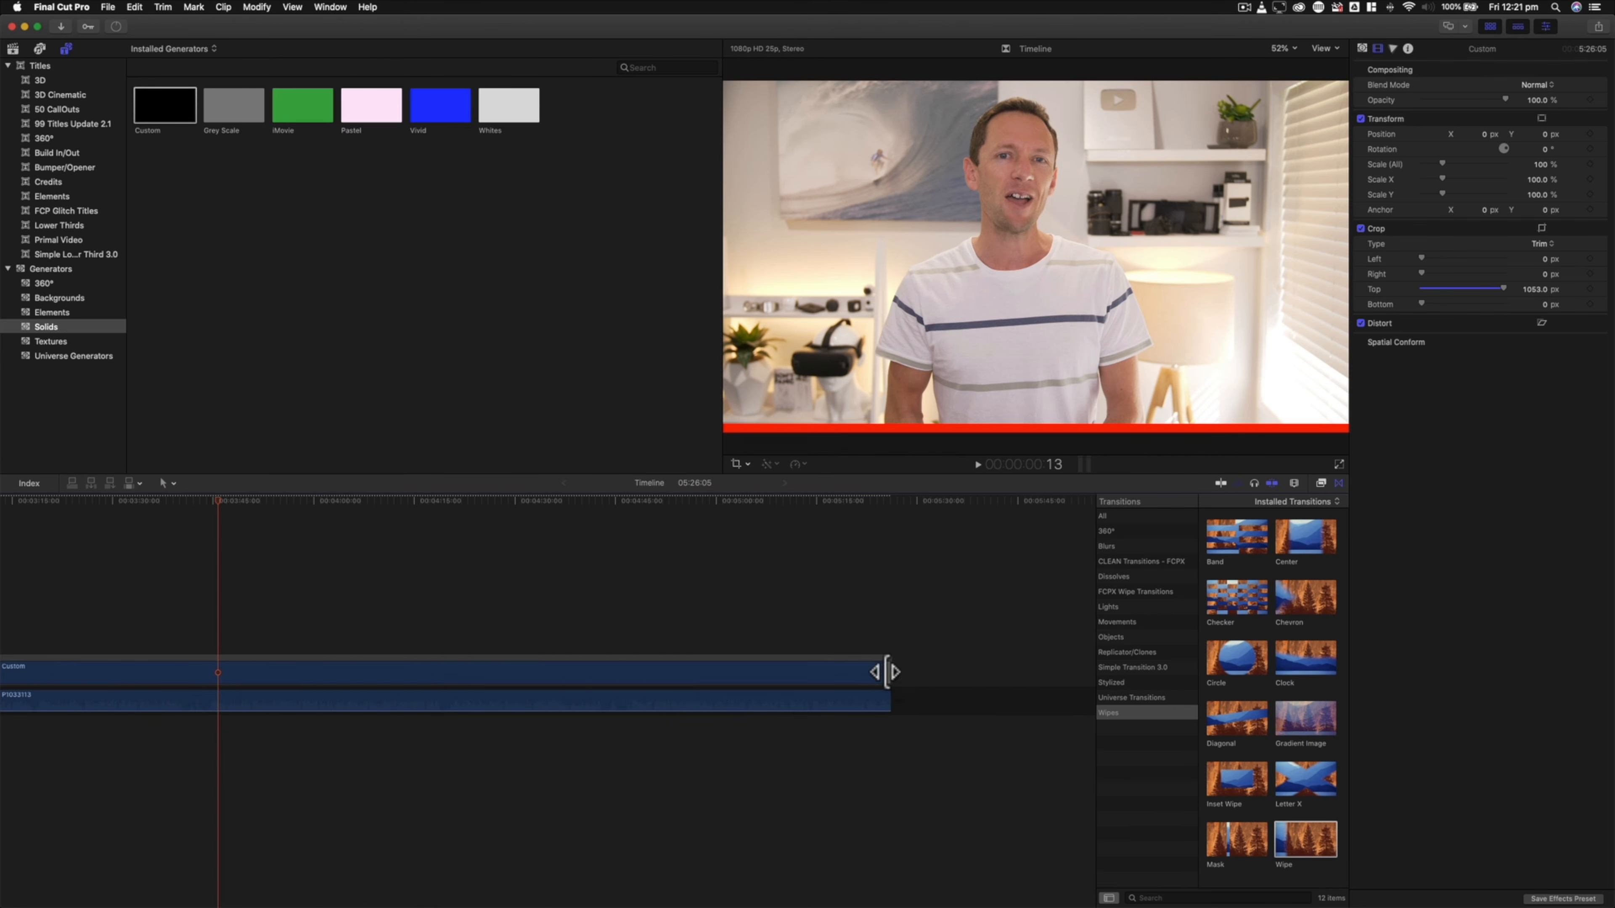
left_click(887, 671)
key("Delete")
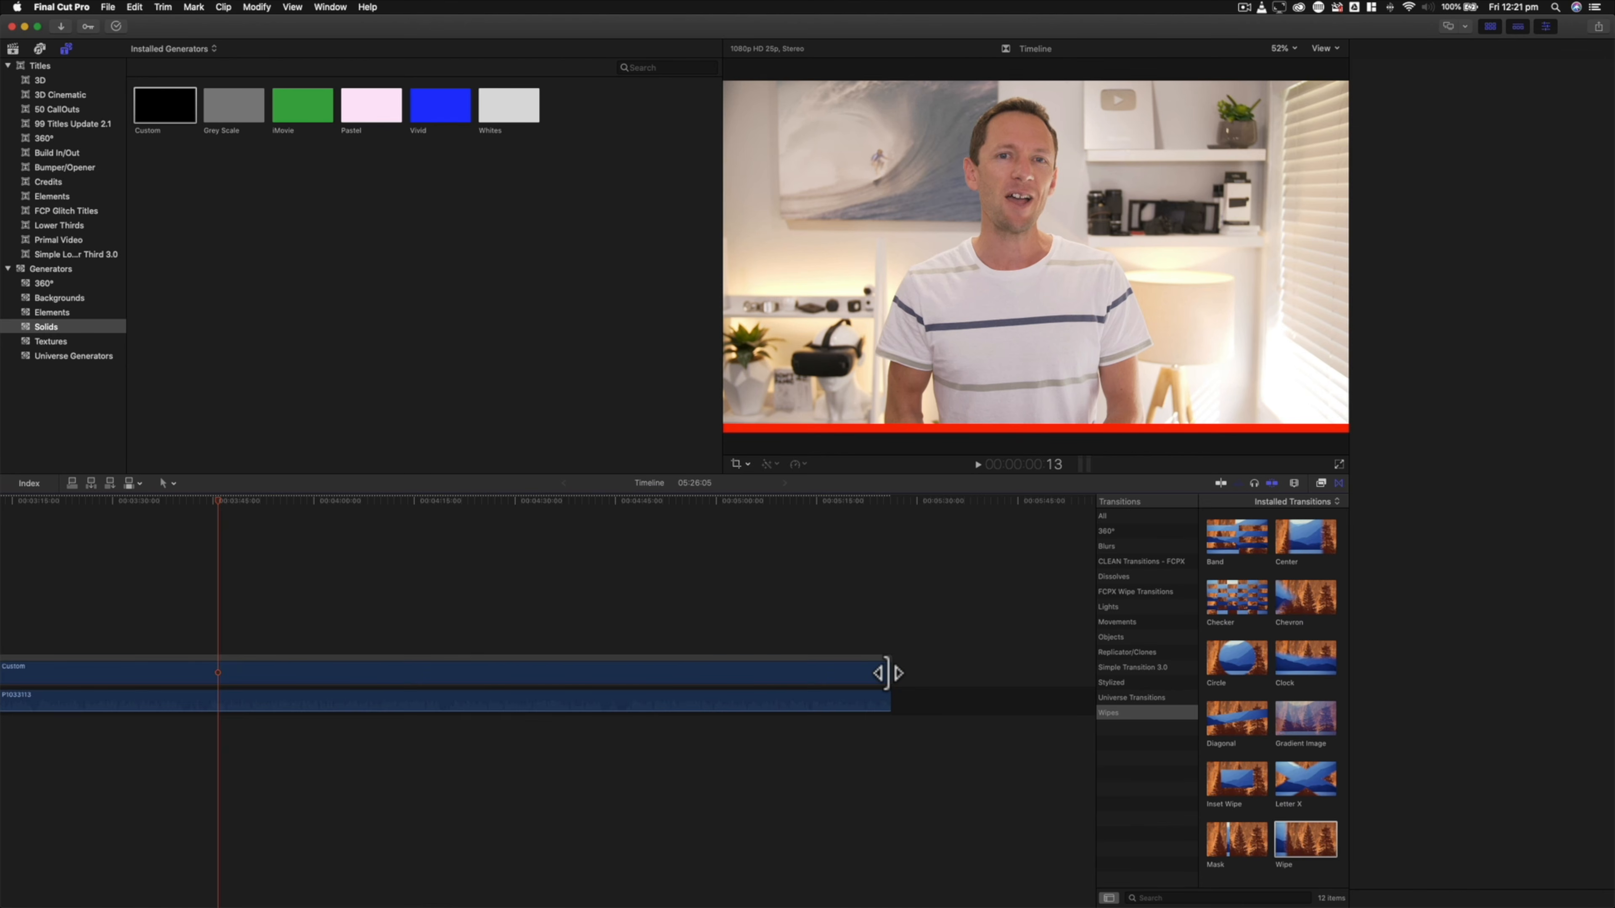
- Lengthen the Wipe transition at the red bar's start to cover the full 5:26:05 clip
scroll(633, 622, "left", 7)
scroll(640, 635, "left", 10)
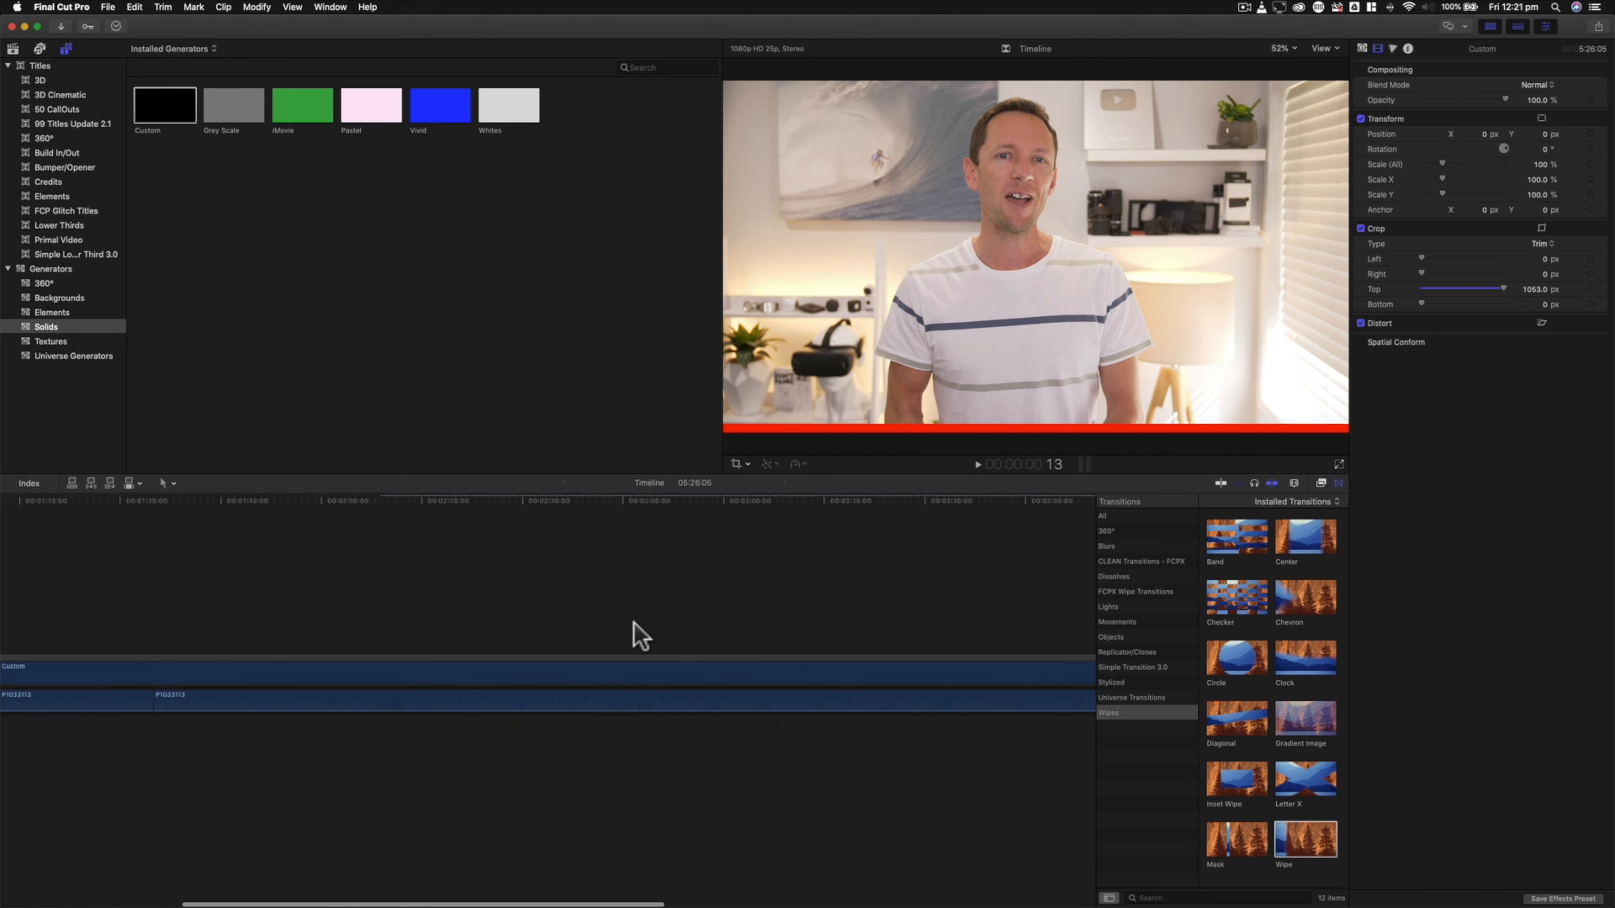
left_click_drag(31, 672, 1083, 719)
key("super+minus")
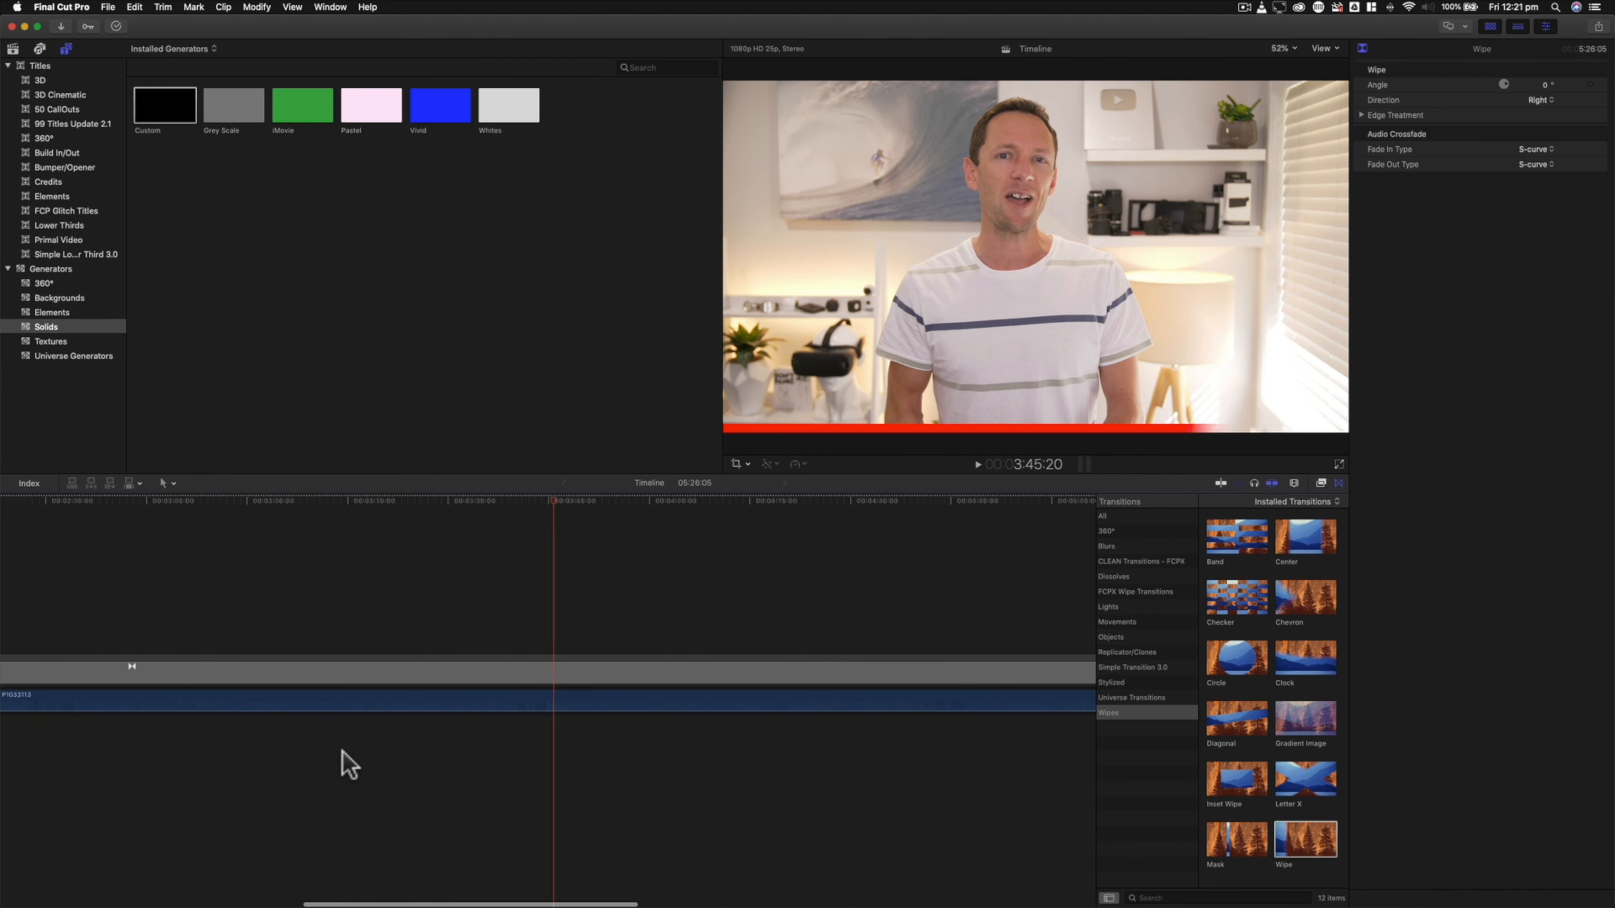
key("super+minus")
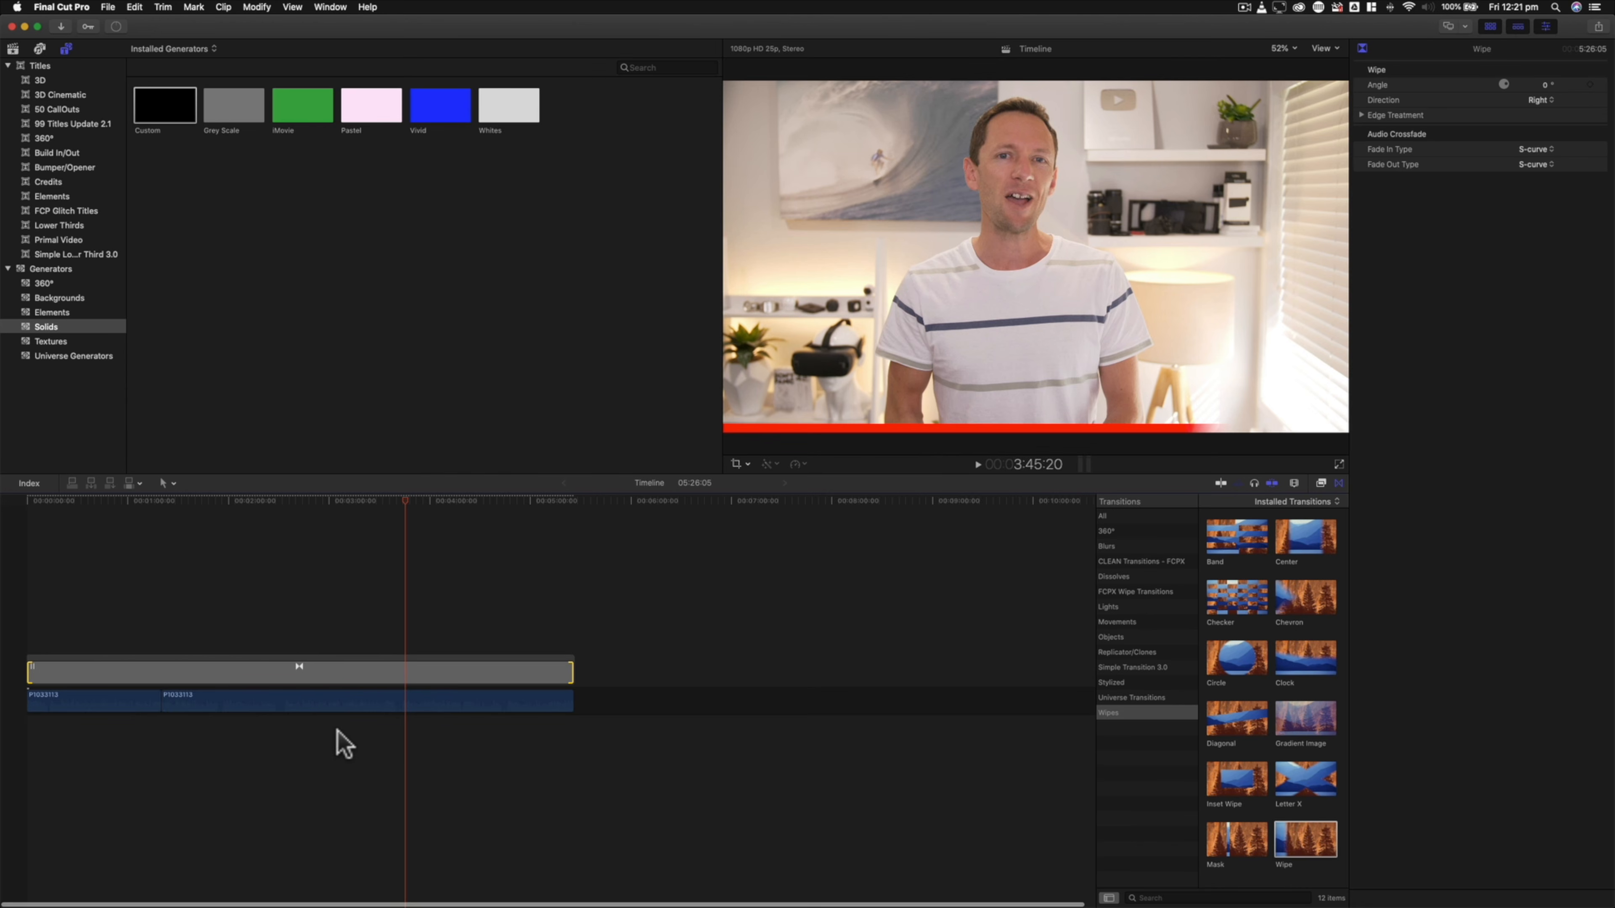
- Set the Wipe transition's edge border to 0 and preview the red bar's movement along the timeline
left_click_drag(26, 504, 383, 518)
left_click(414, 672)
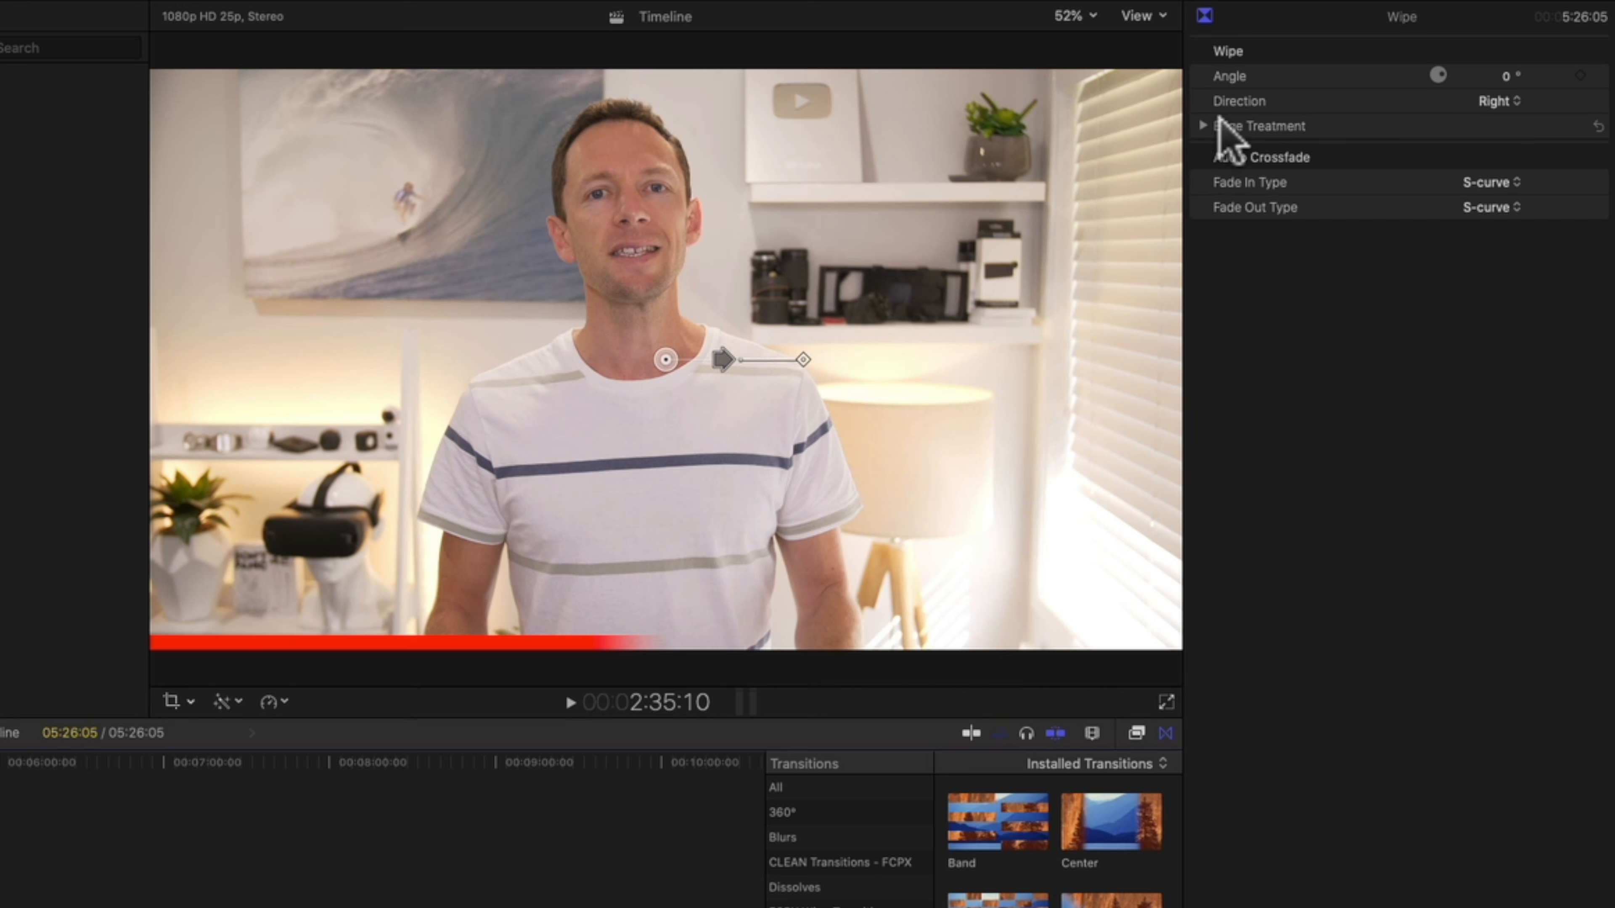
left_click(1208, 126)
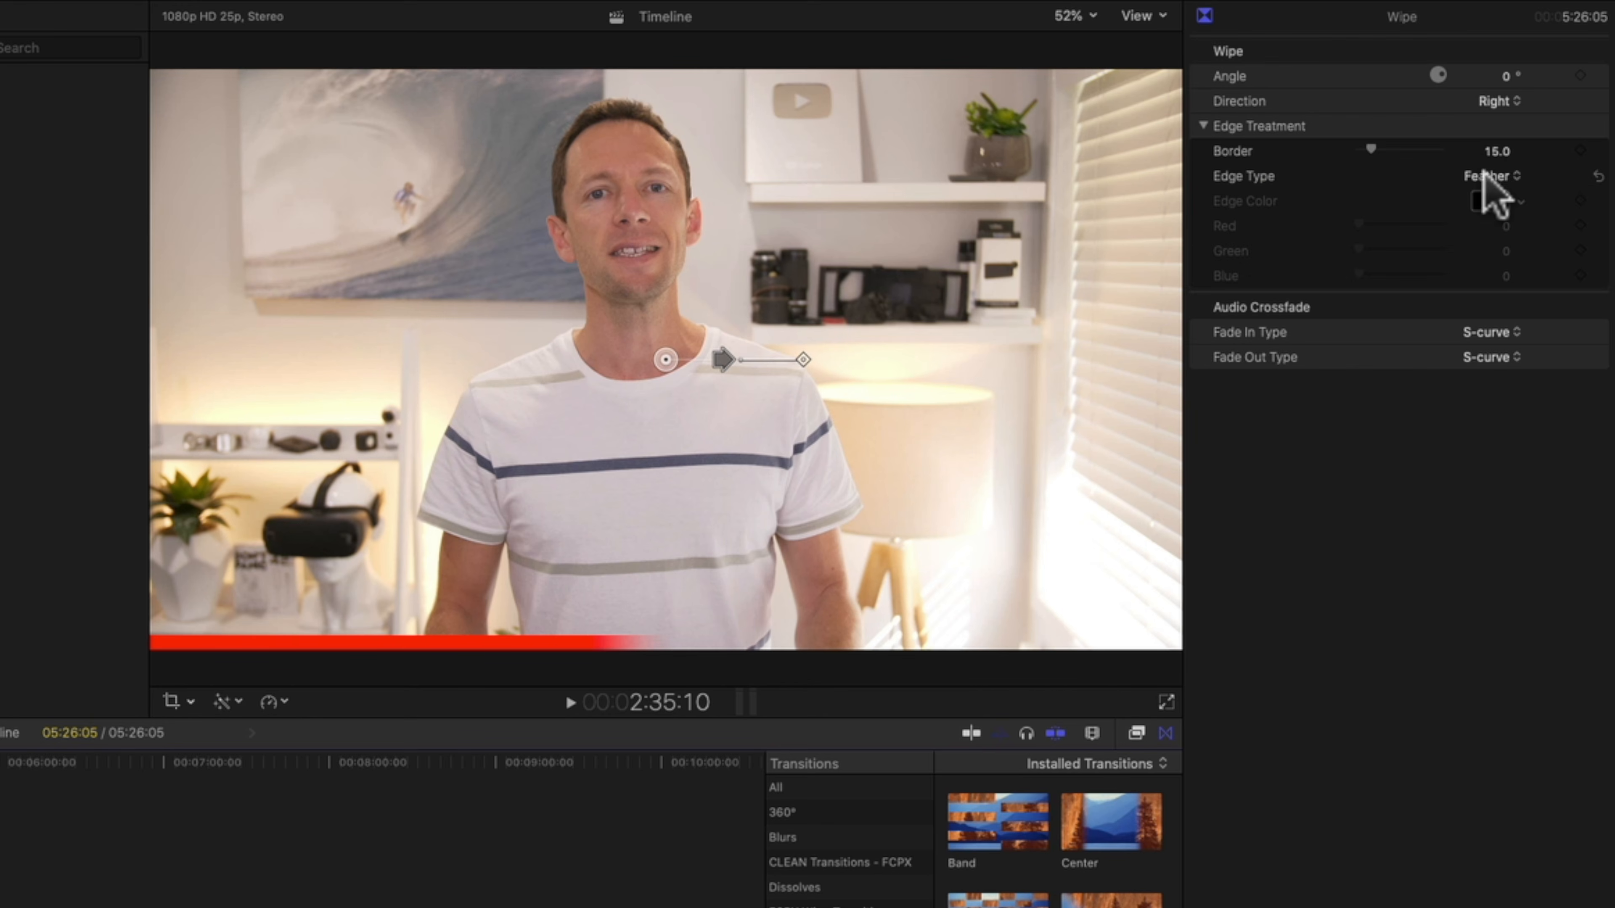
left_click_drag(1370, 151, 1335, 154)
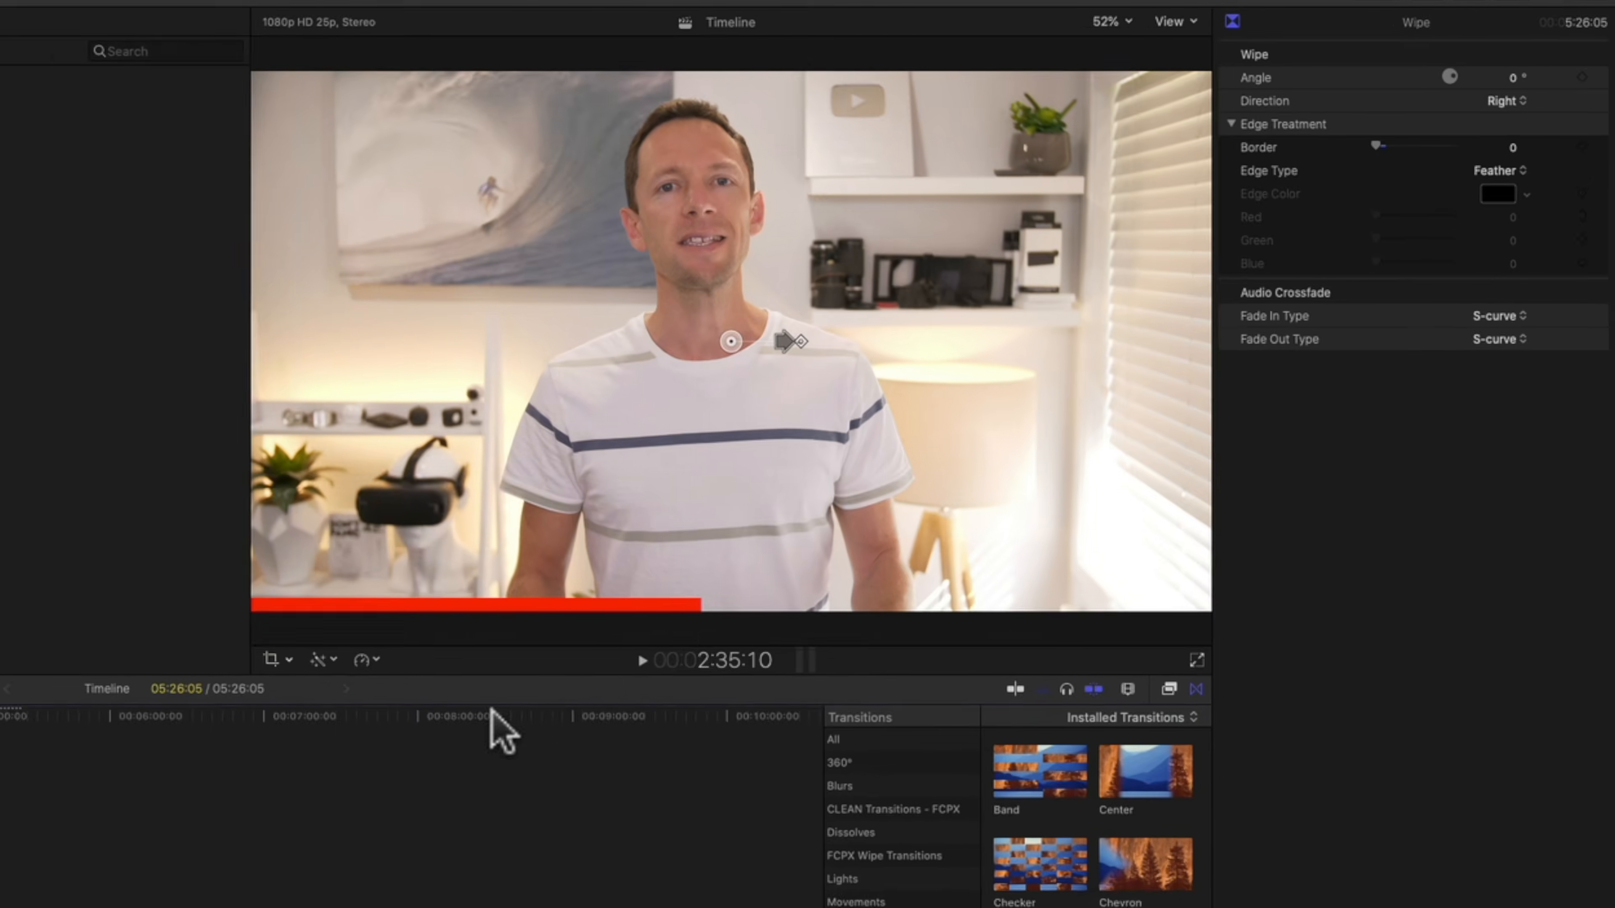
left_click_drag(310, 530, 543, 527)
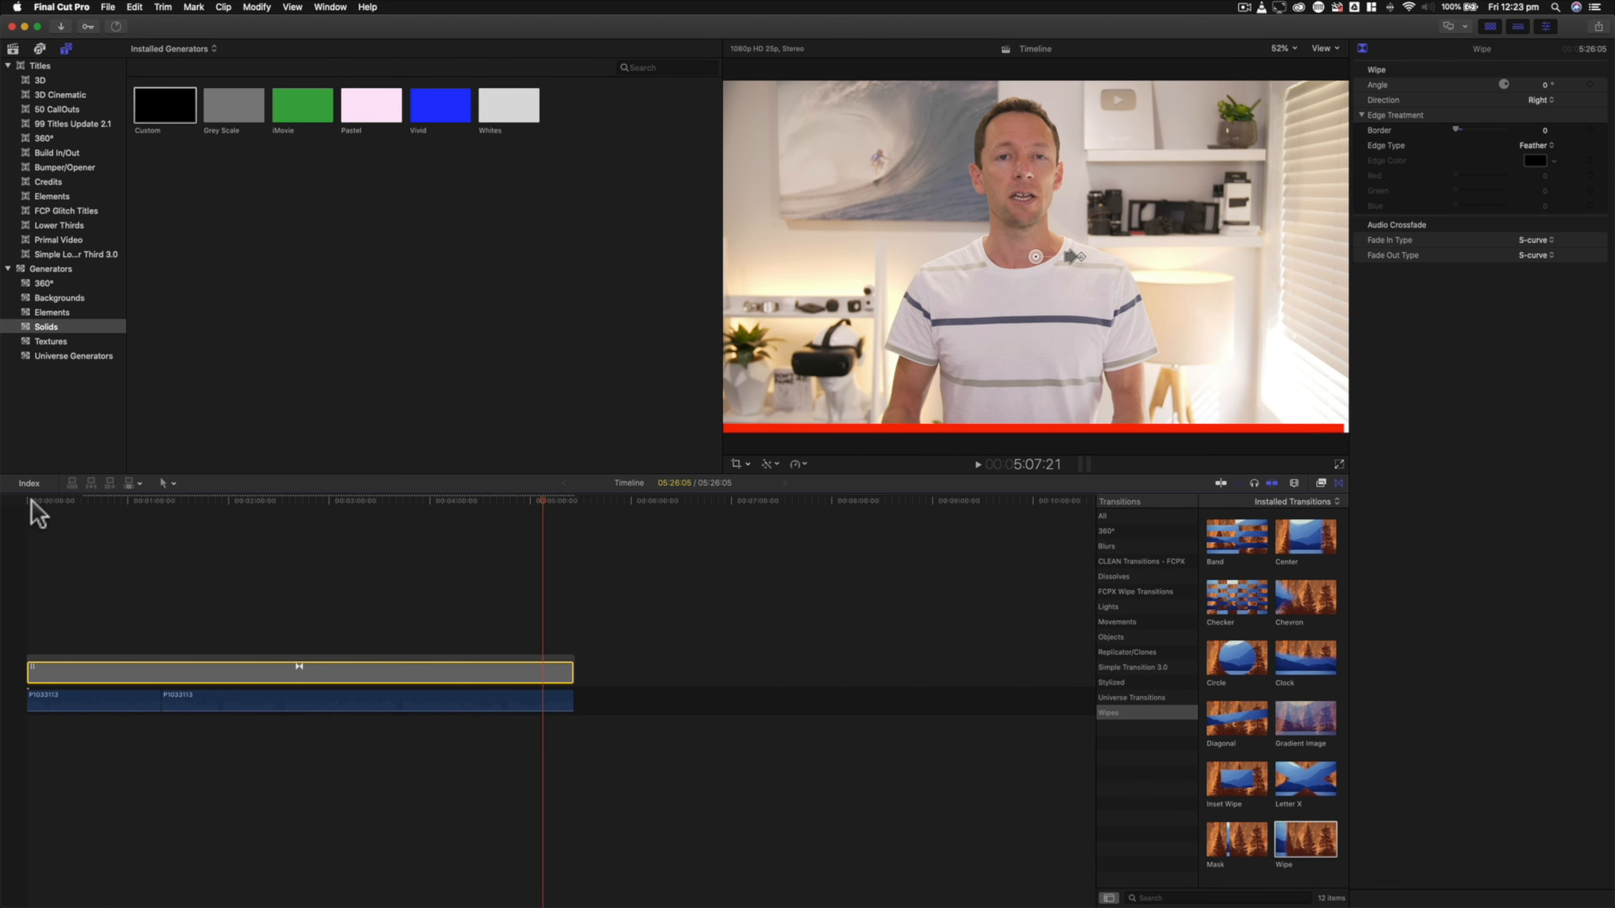
left_click_drag(41, 502, 242, 500)
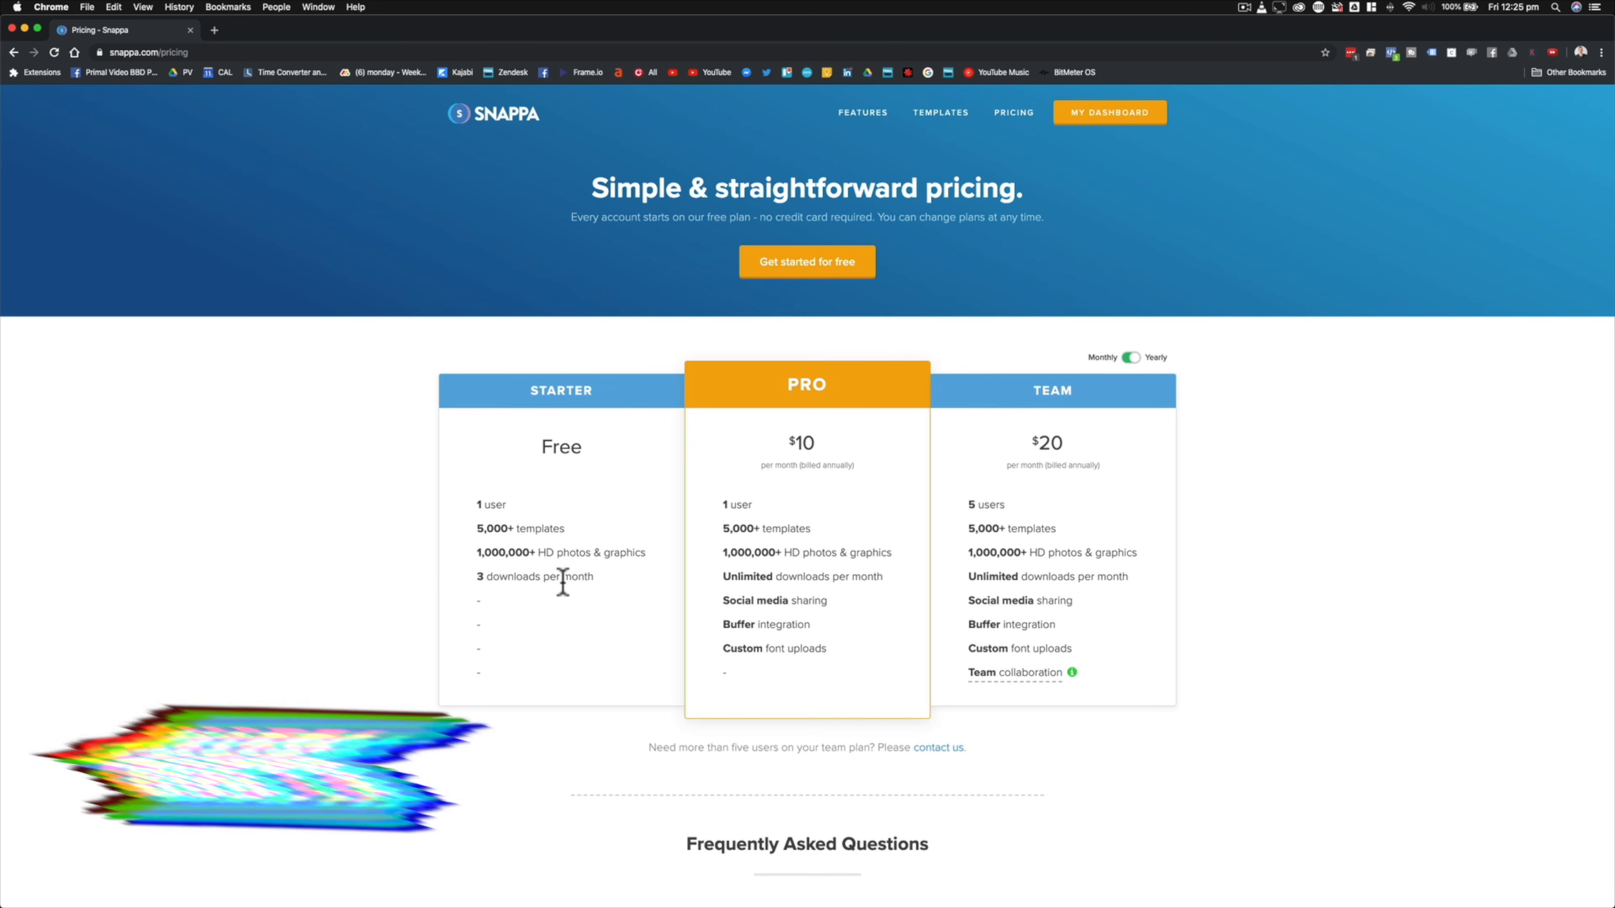
- Switch to Snappa in Chrome and create a custom graphic sized 1920 x 1080 px
left_click(1107, 121)
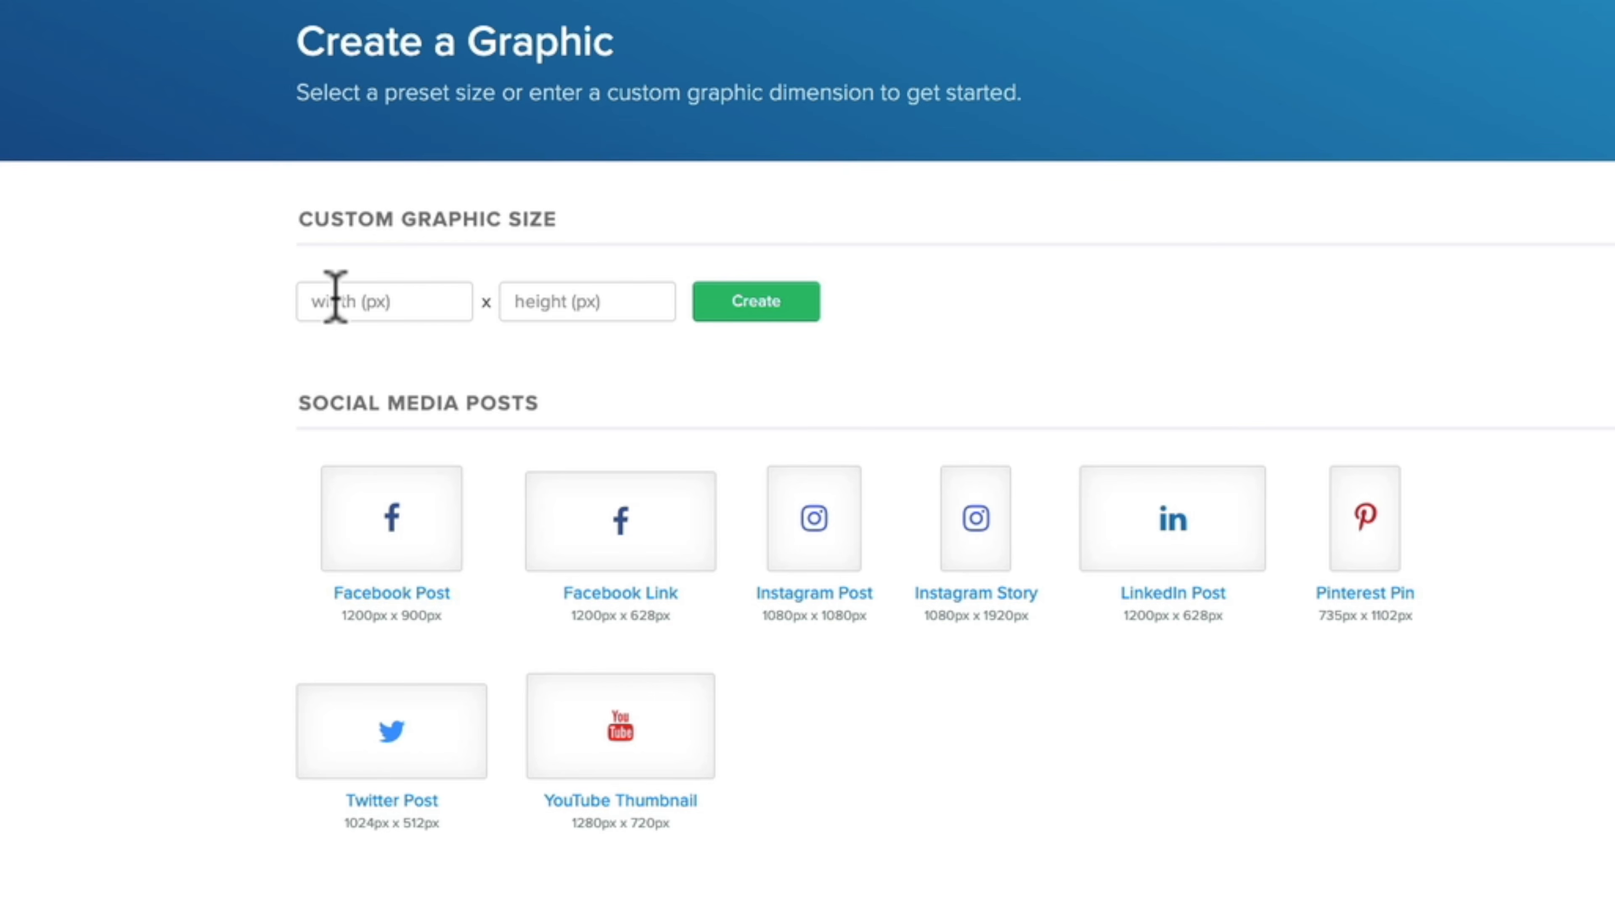
left_click(394, 302)
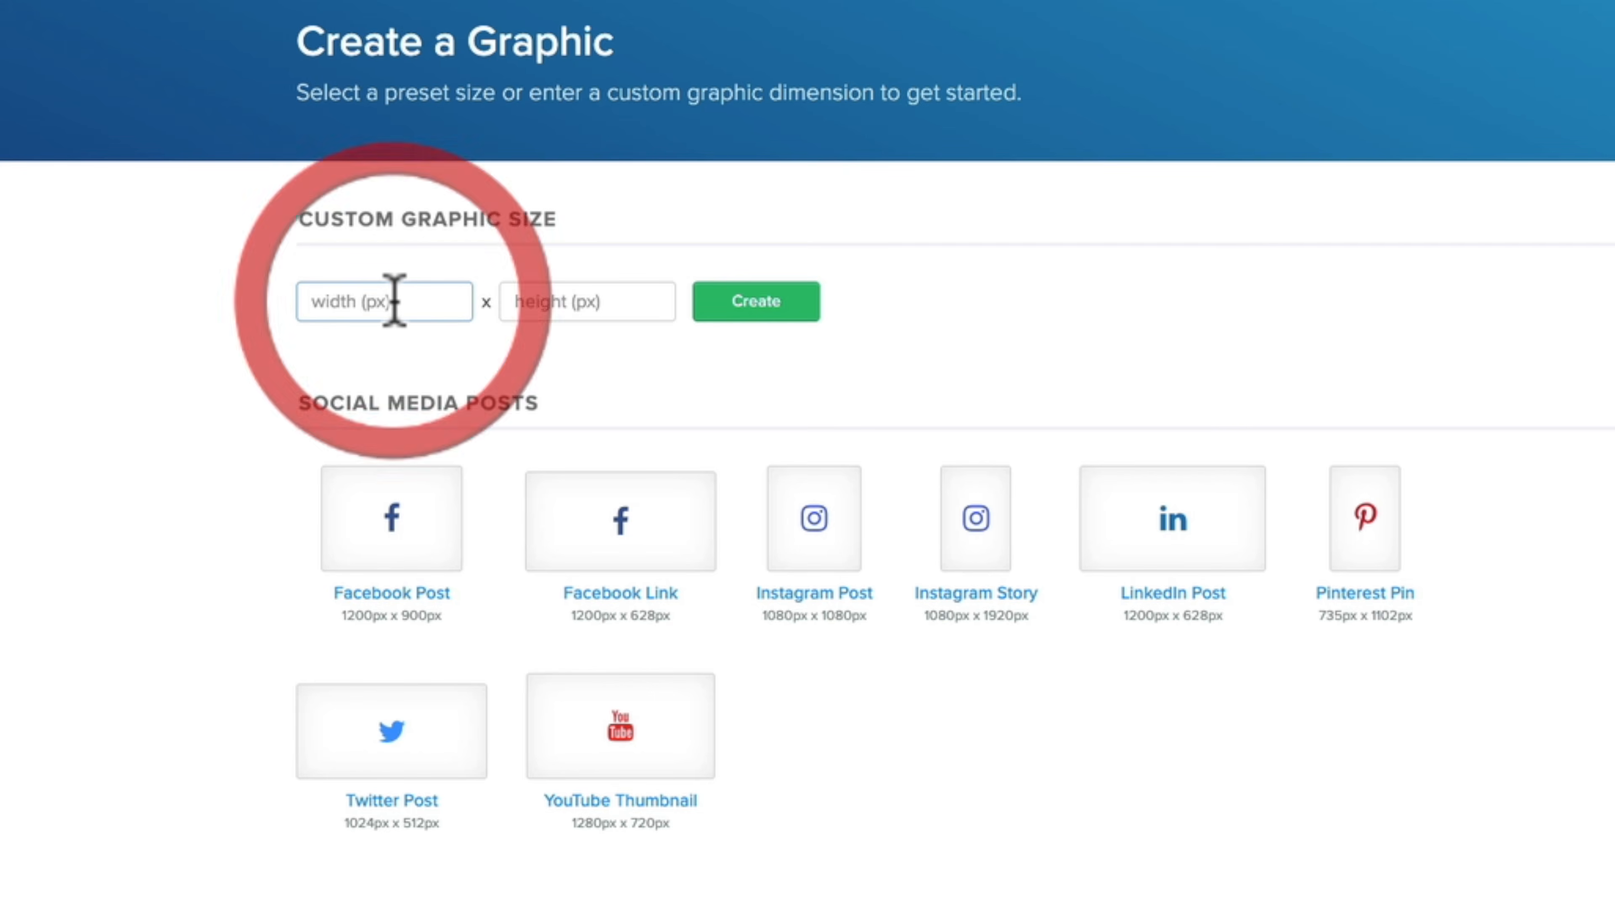
type("1")
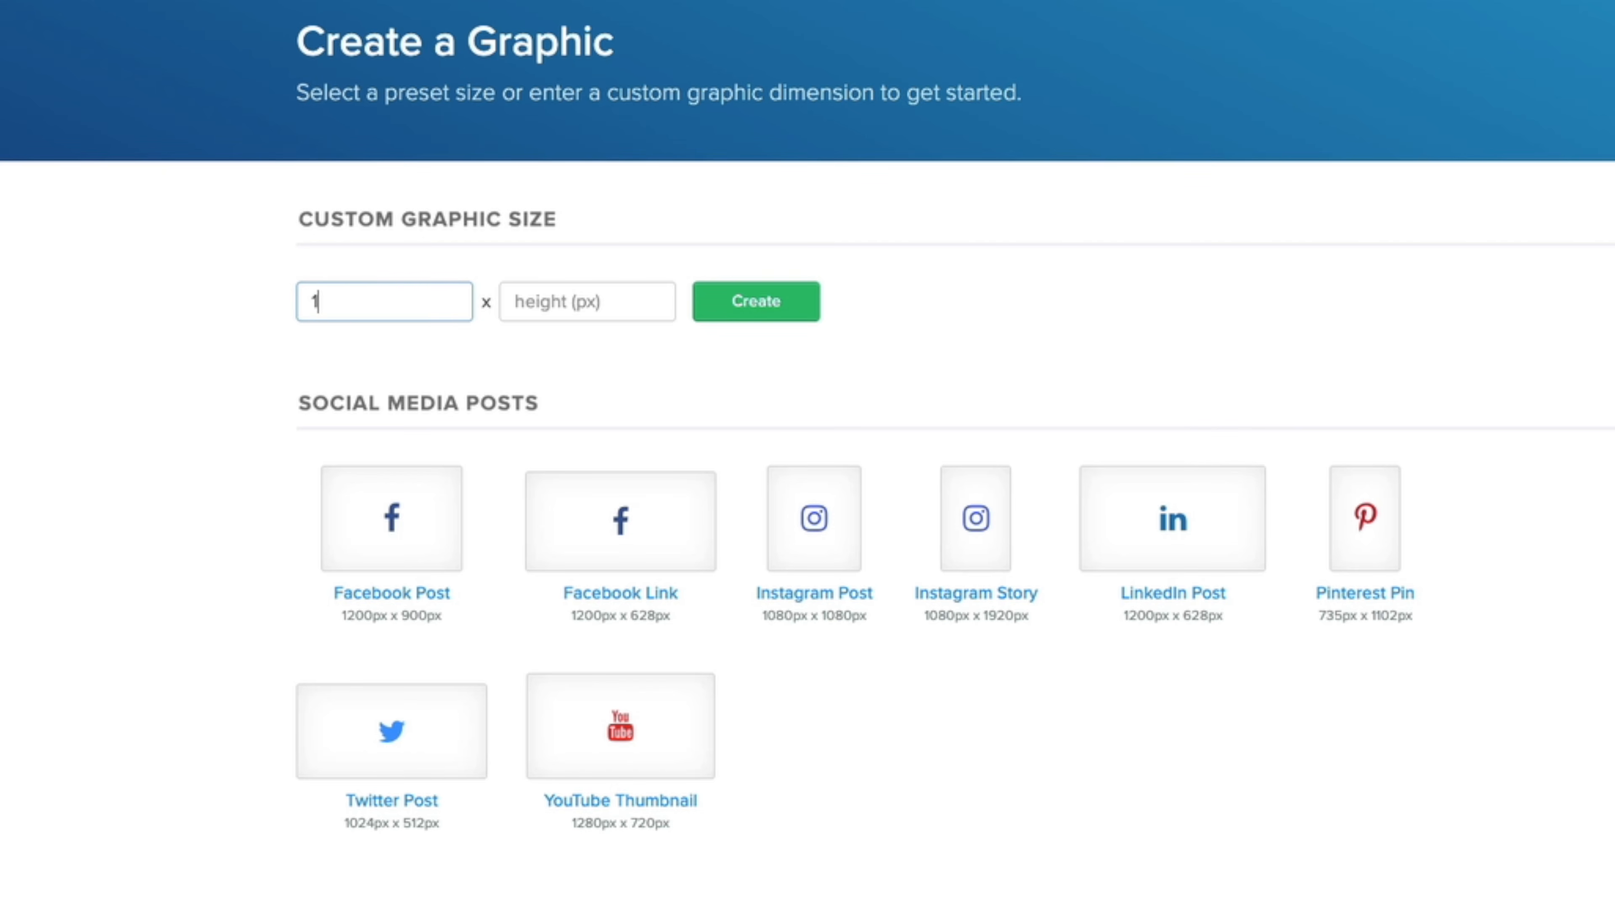
type("920")
key("Tab")
type("10")
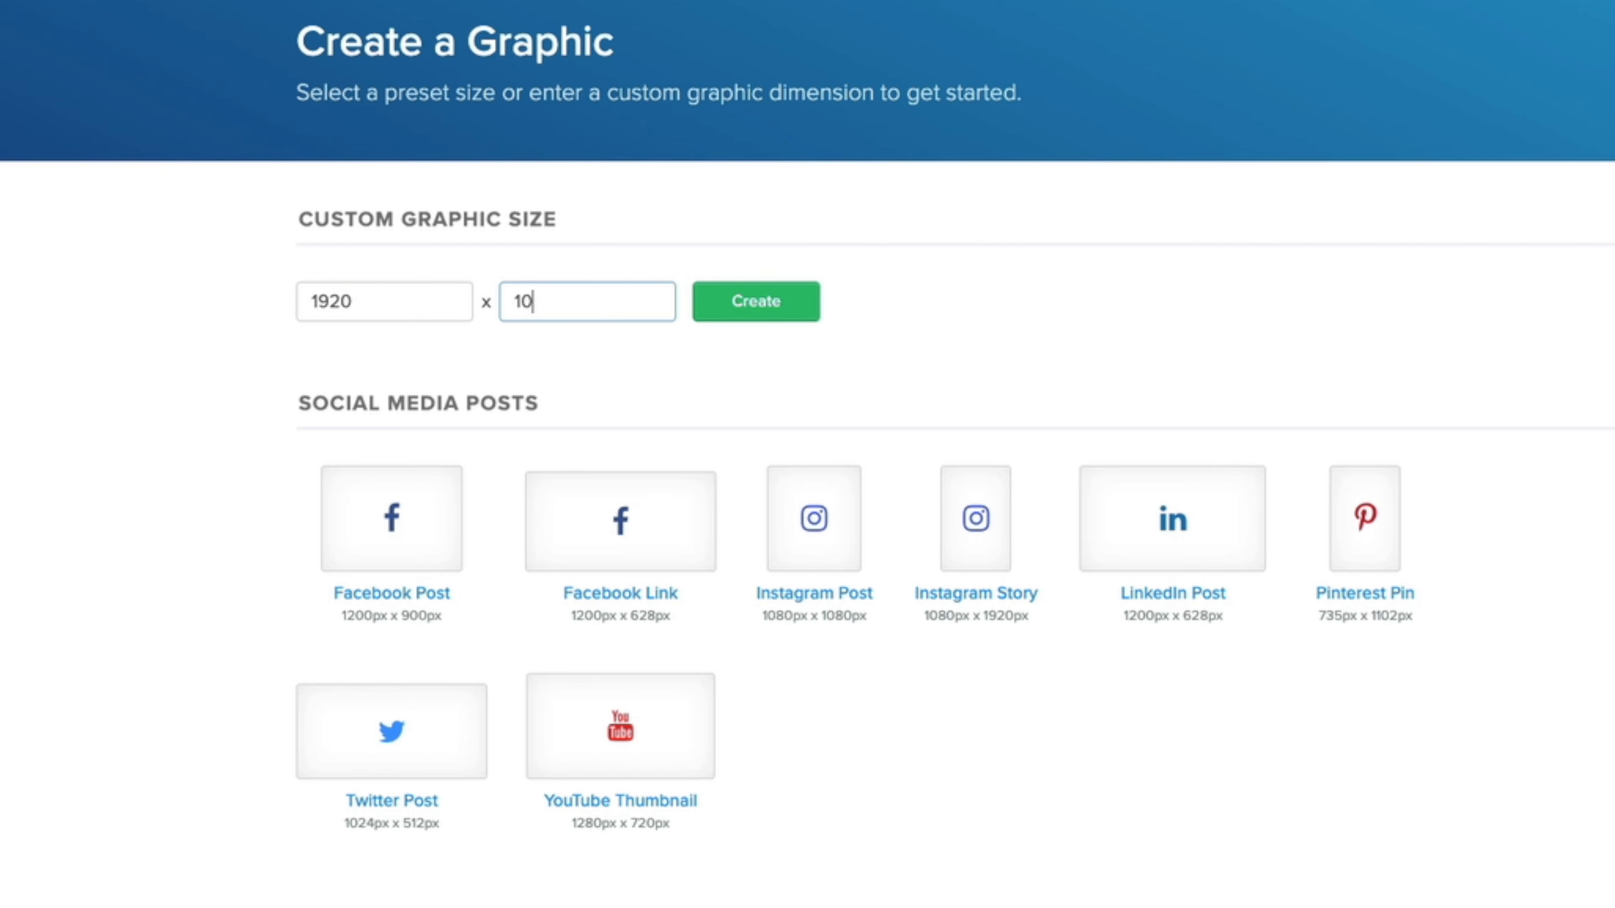
left_click(786, 310)
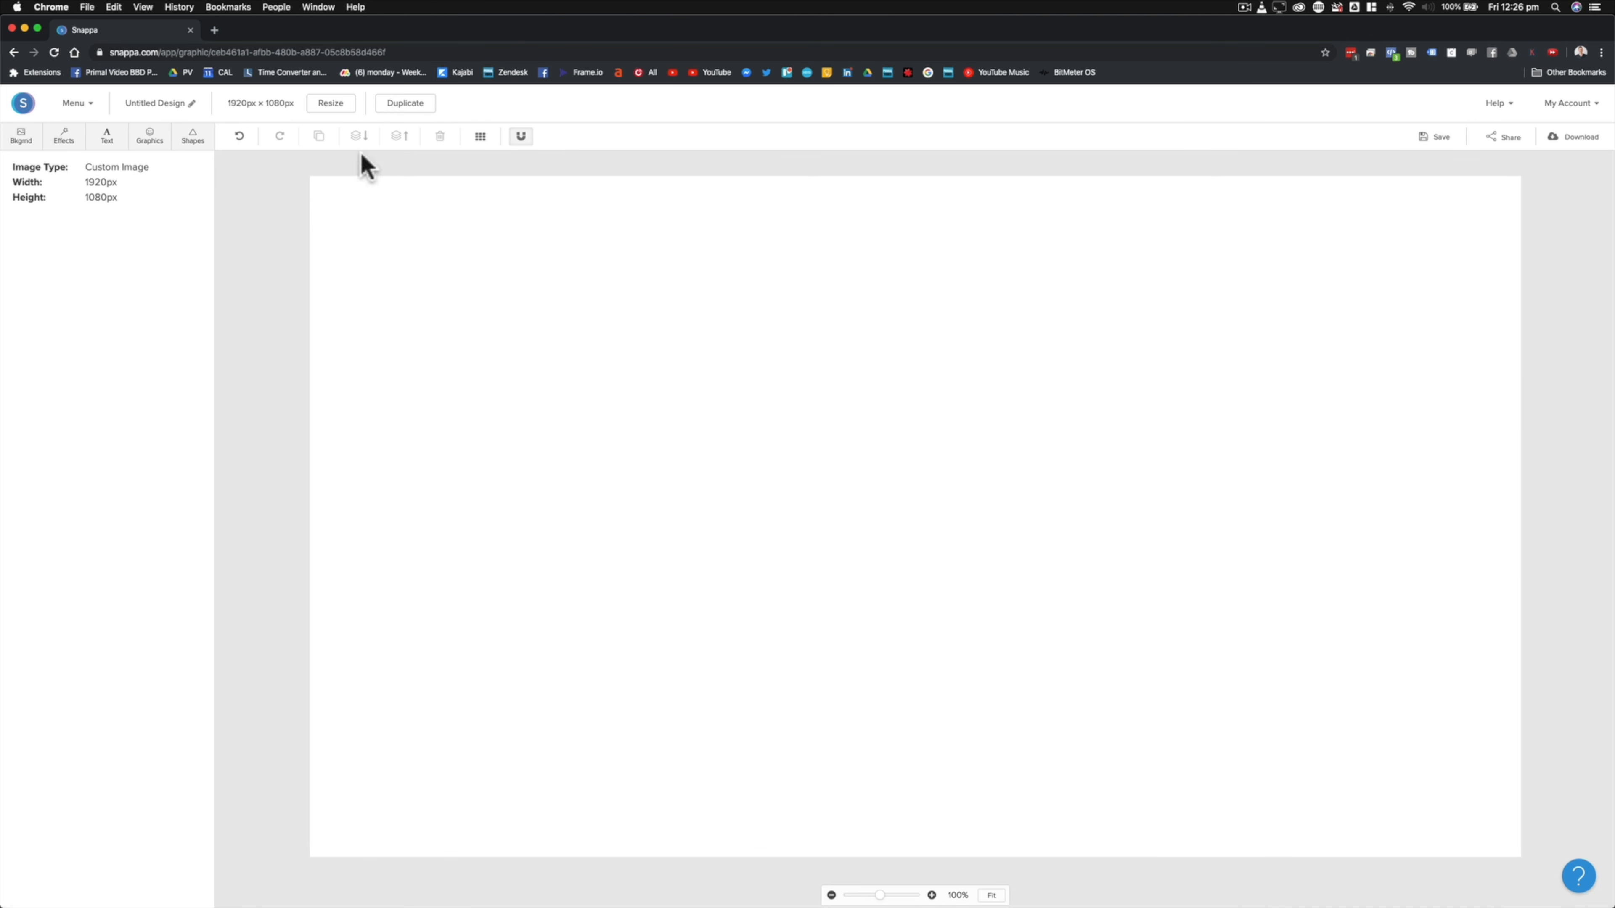
- Add a rectangle and shape it into a thin band spanning the full canvas width near the bottom edge
left_click(193, 136)
left_click(148, 188)
left_click_drag(931, 537, 497, 771)
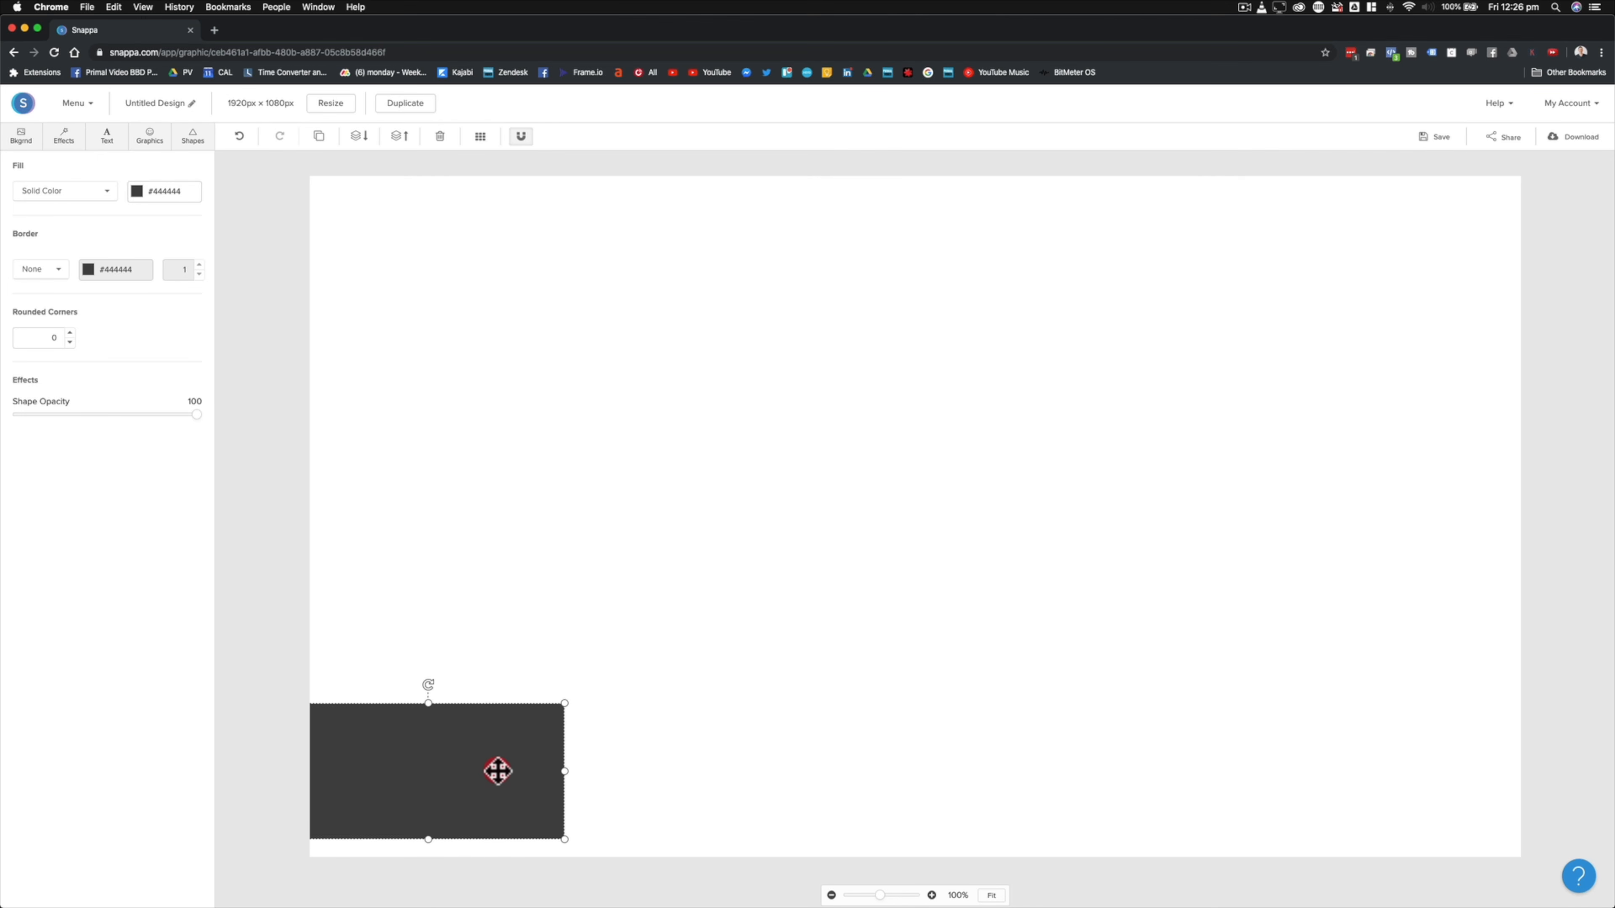
left_click_drag(563, 704, 738, 706)
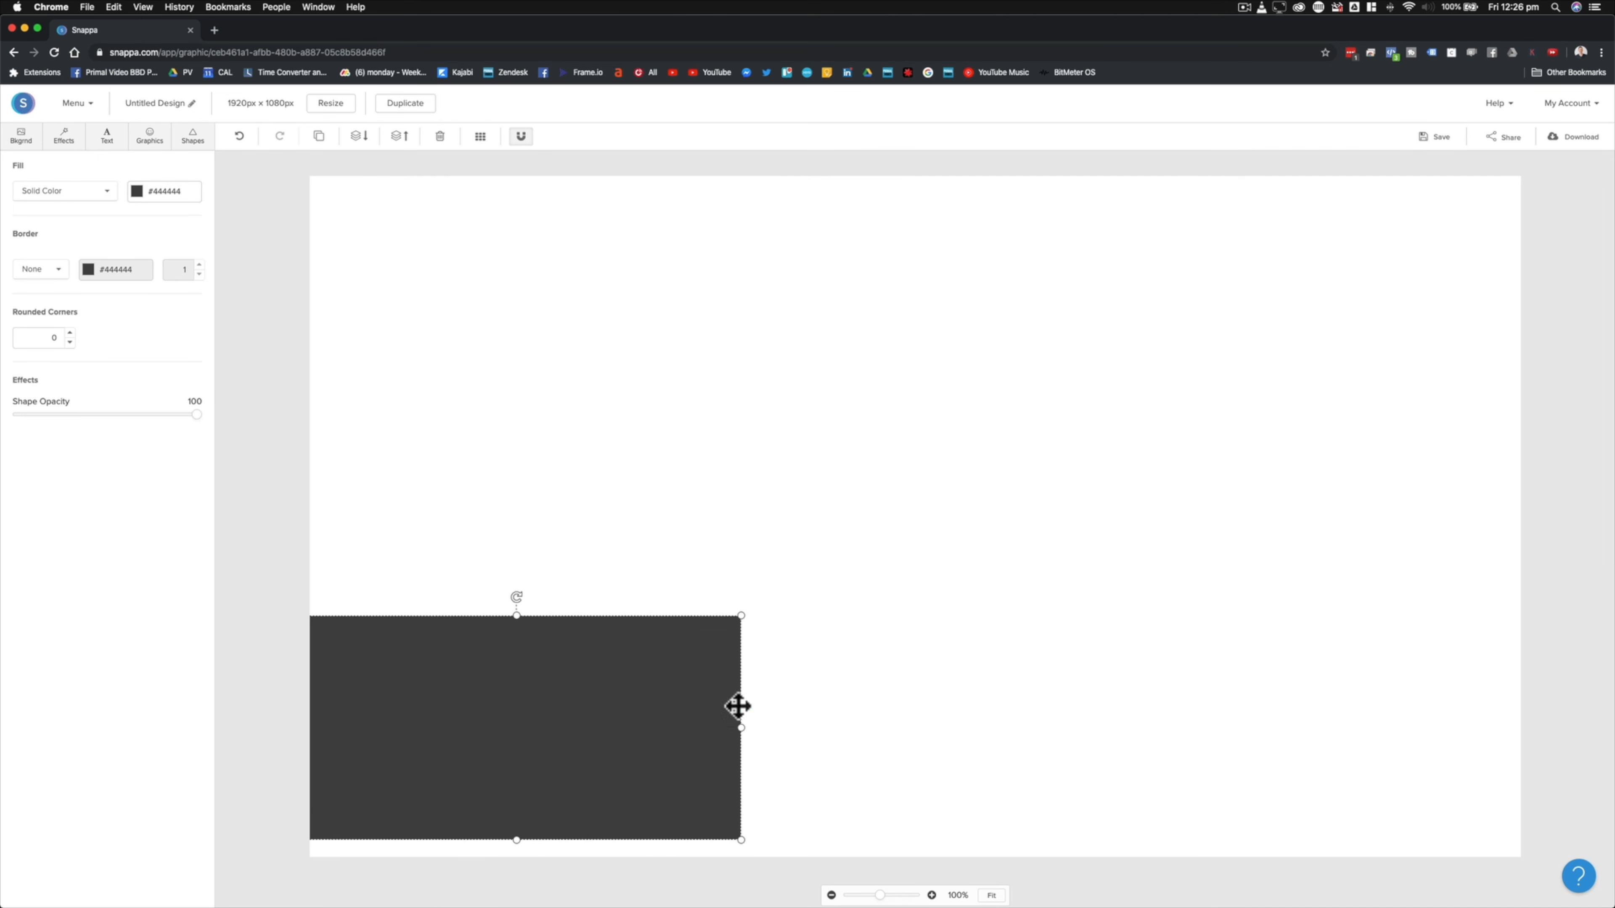
left_click_drag(516, 616, 548, 794)
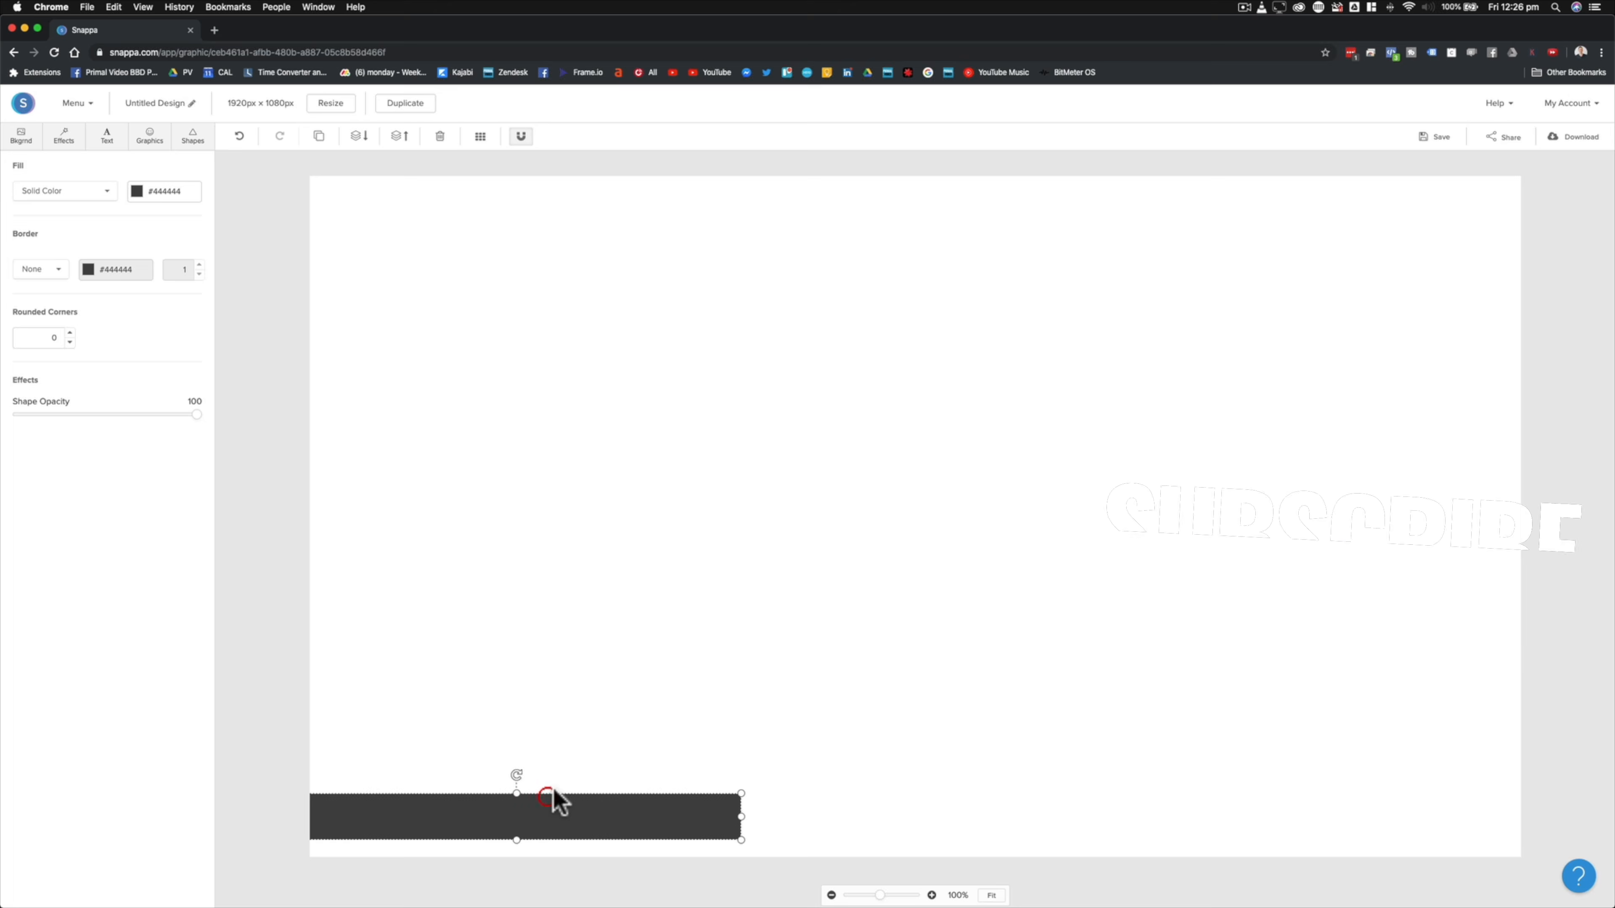
left_click_drag(741, 821, 1523, 834)
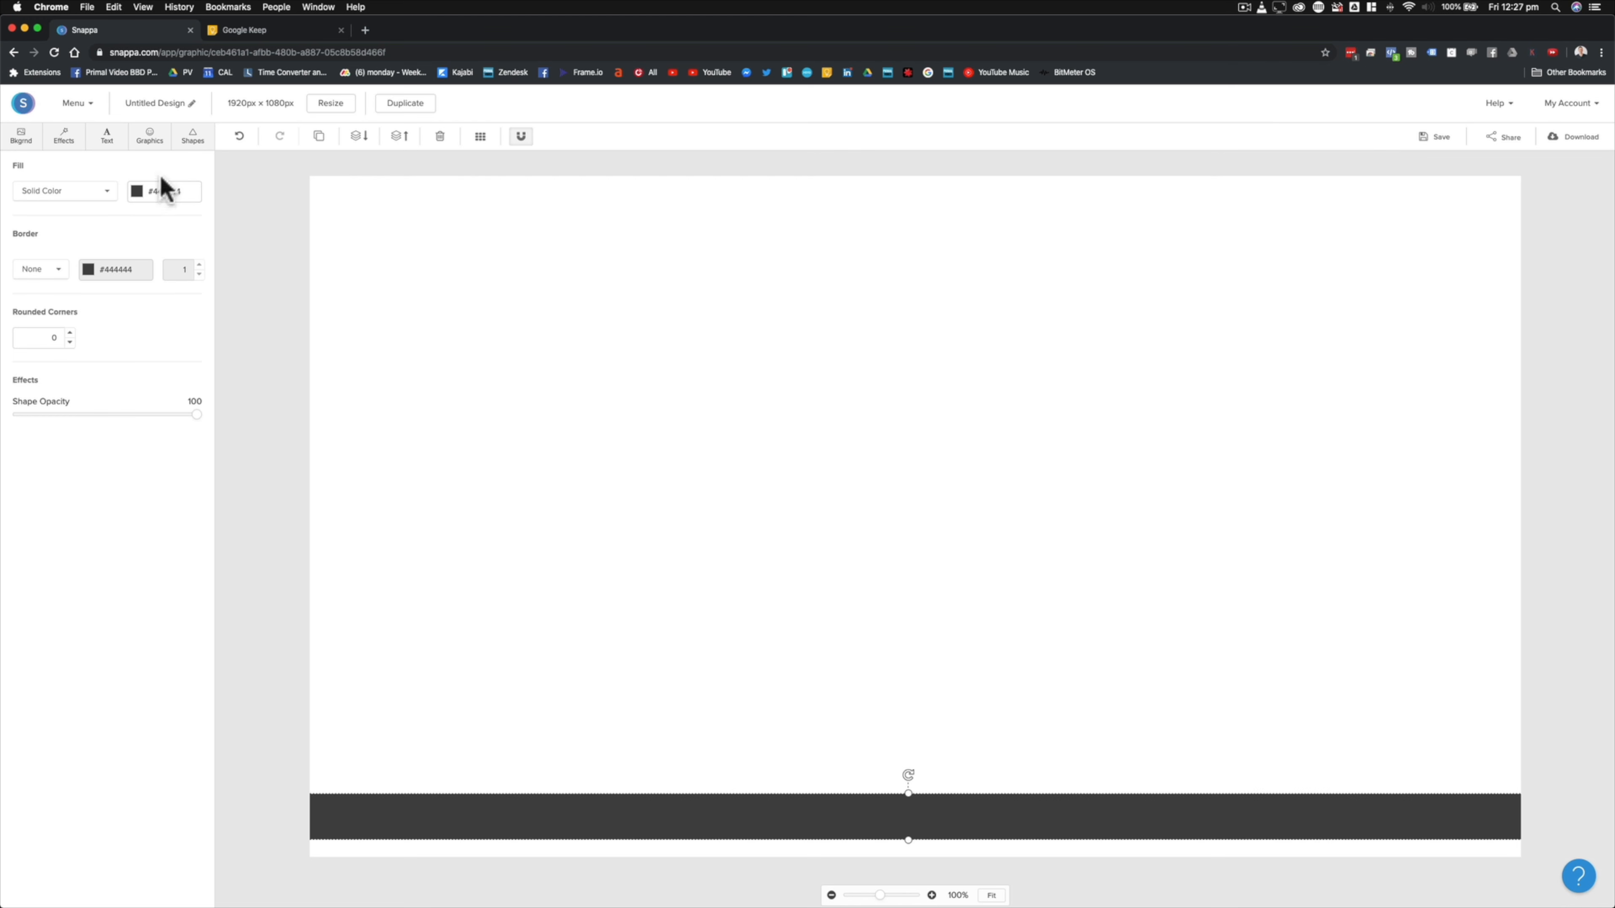
- Set the fill color of the band to #0fa0c7
left_click(148, 196)
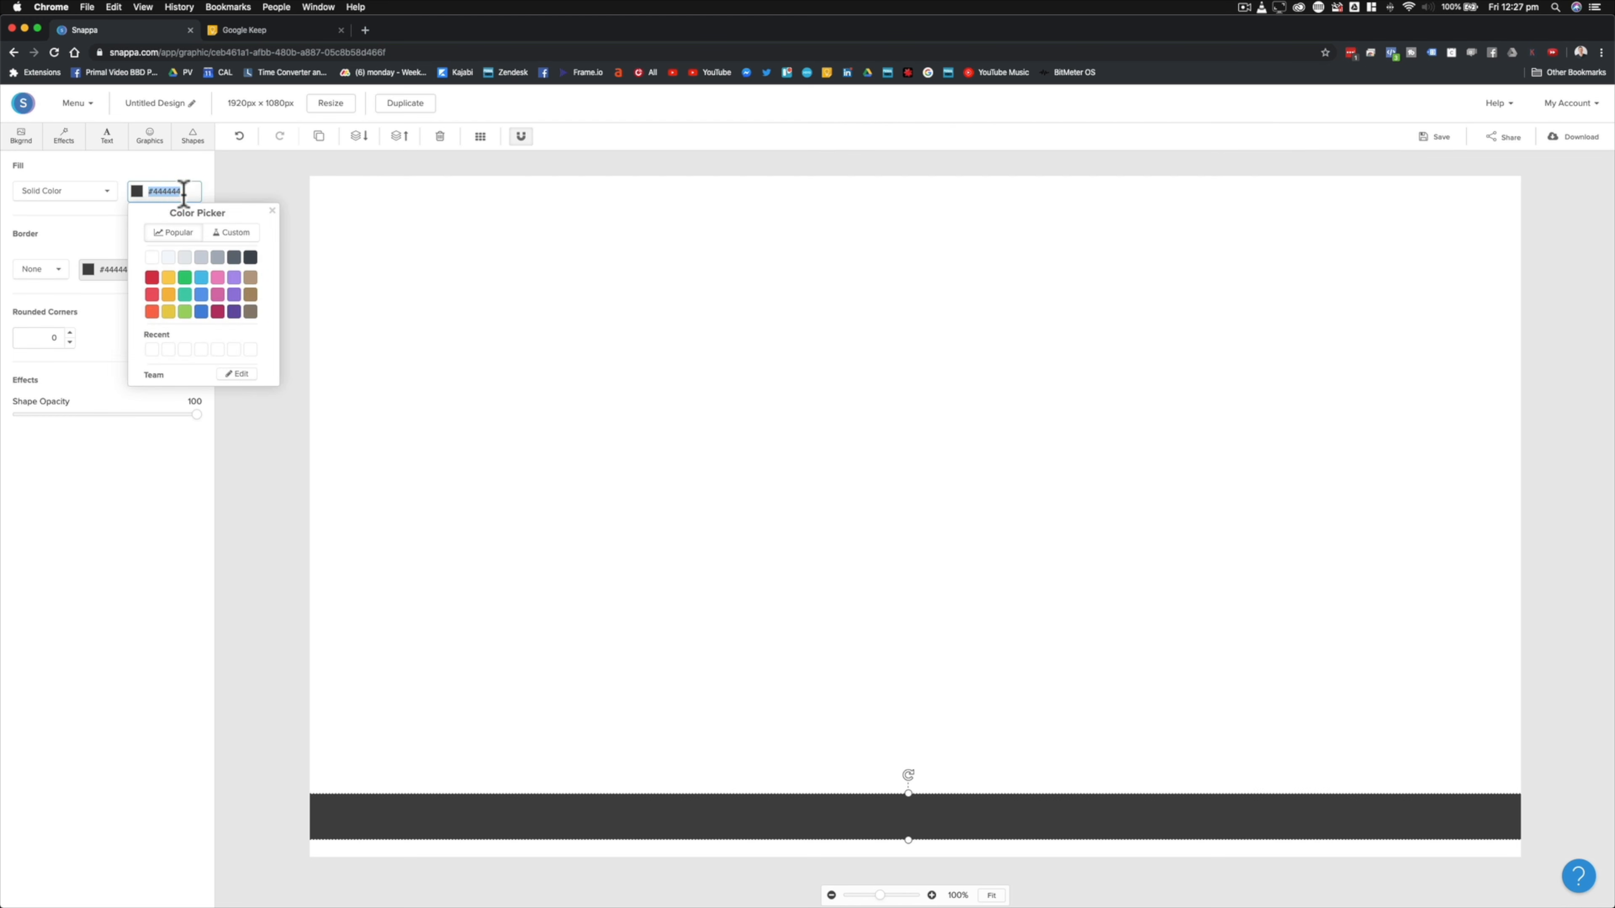
type("#0fa0c7")
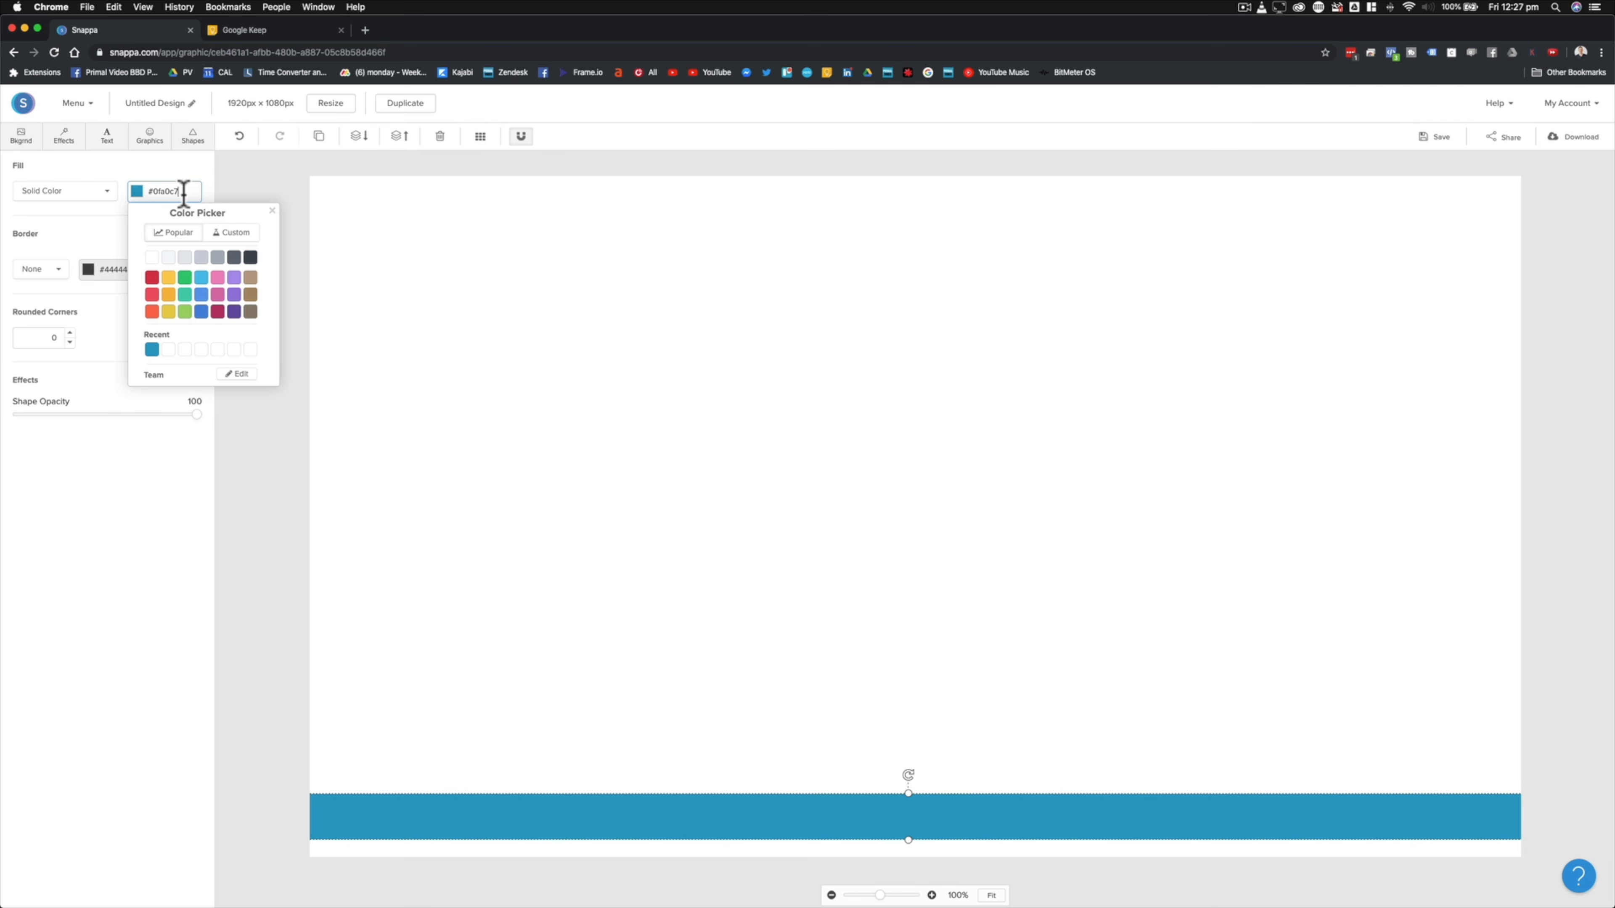
left_click(265, 469)
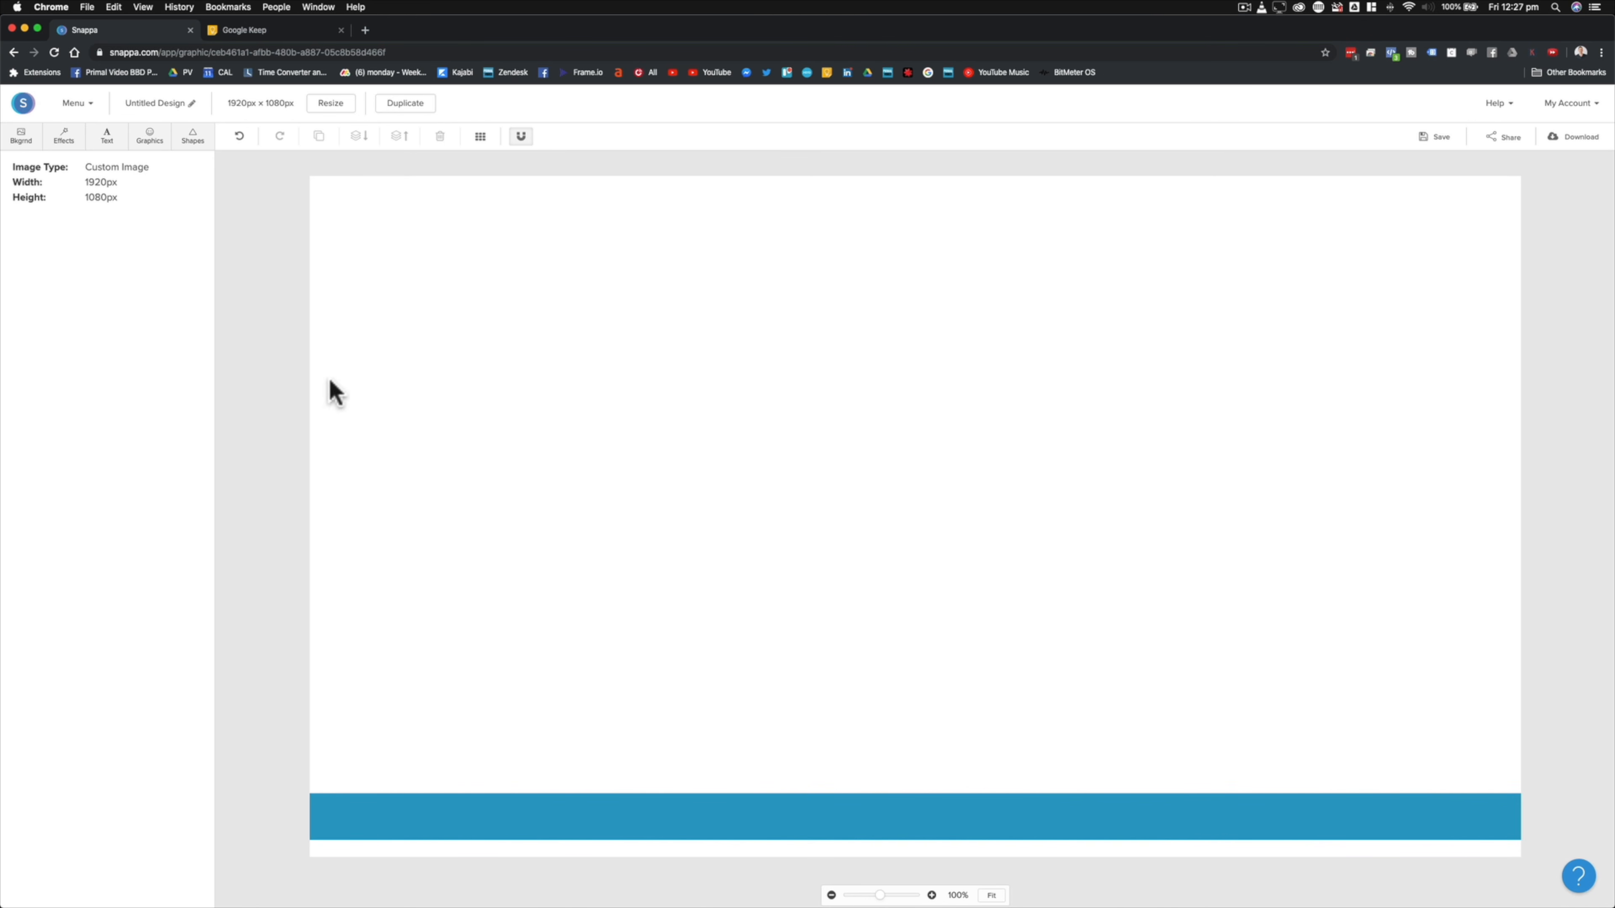
- Add a heading to the canvas with the text "OPTION 1"
left_click(105, 136)
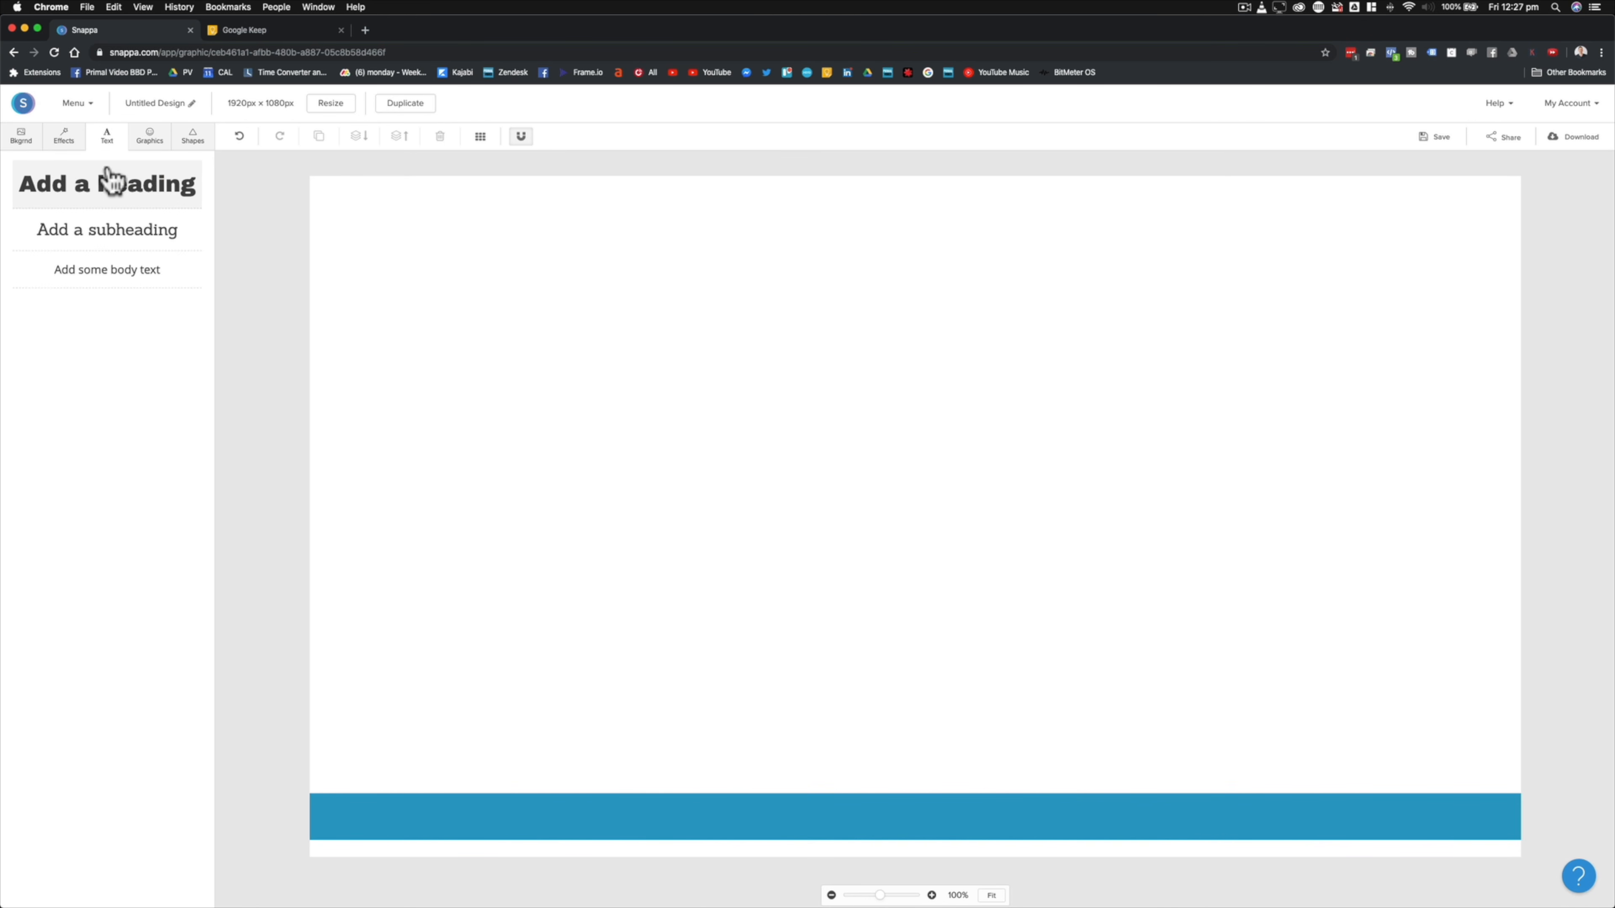
left_click(109, 184)
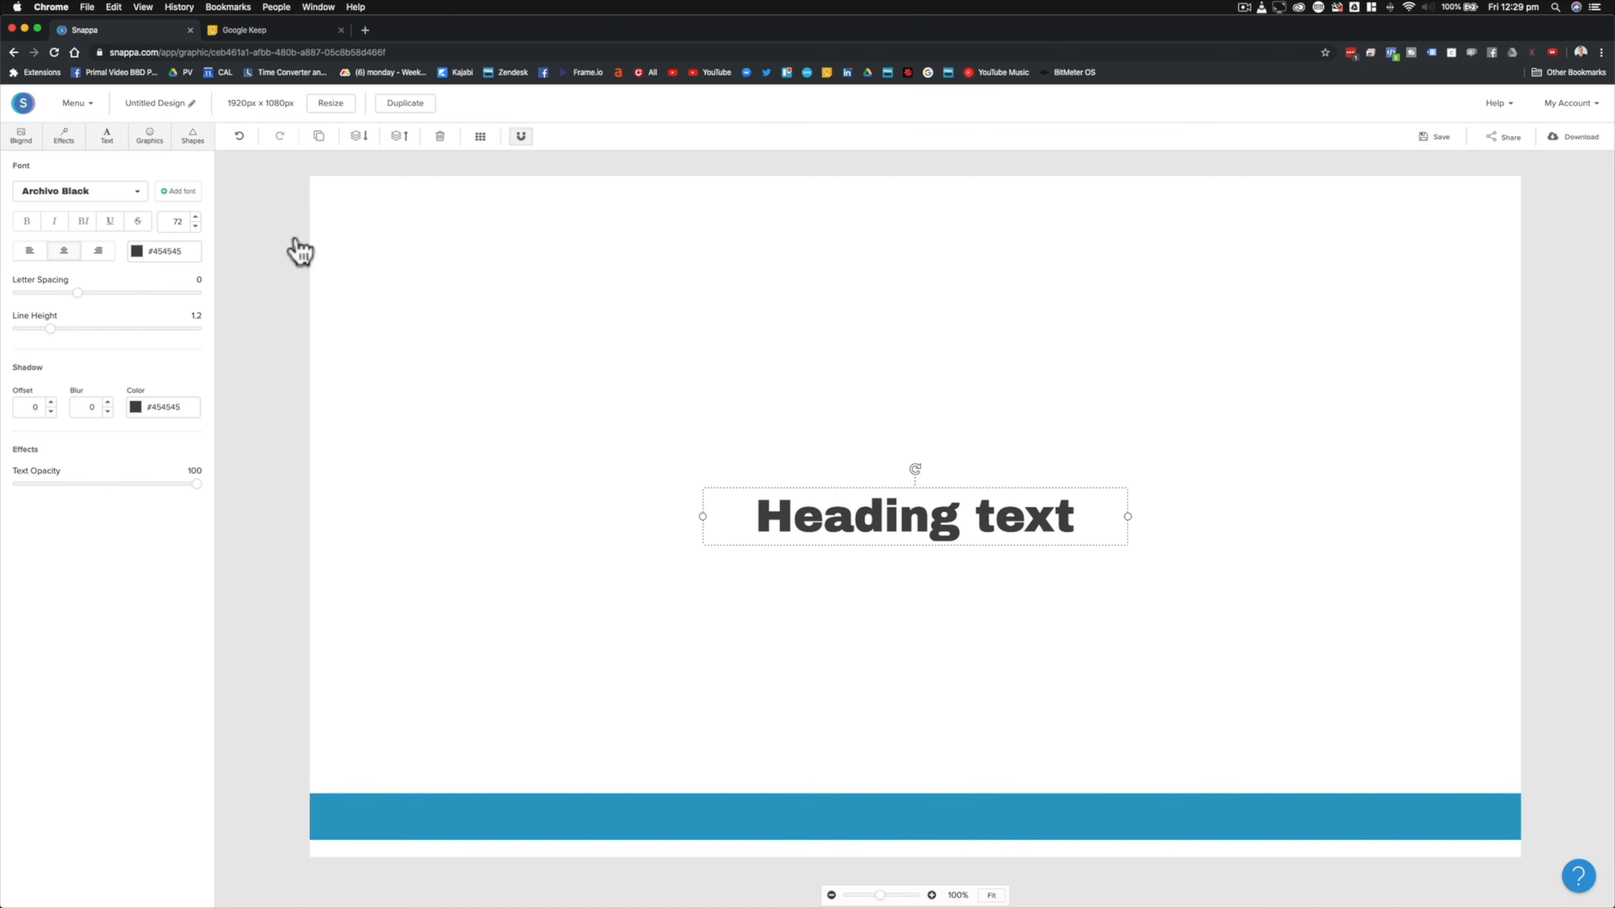
double_click(912, 516)
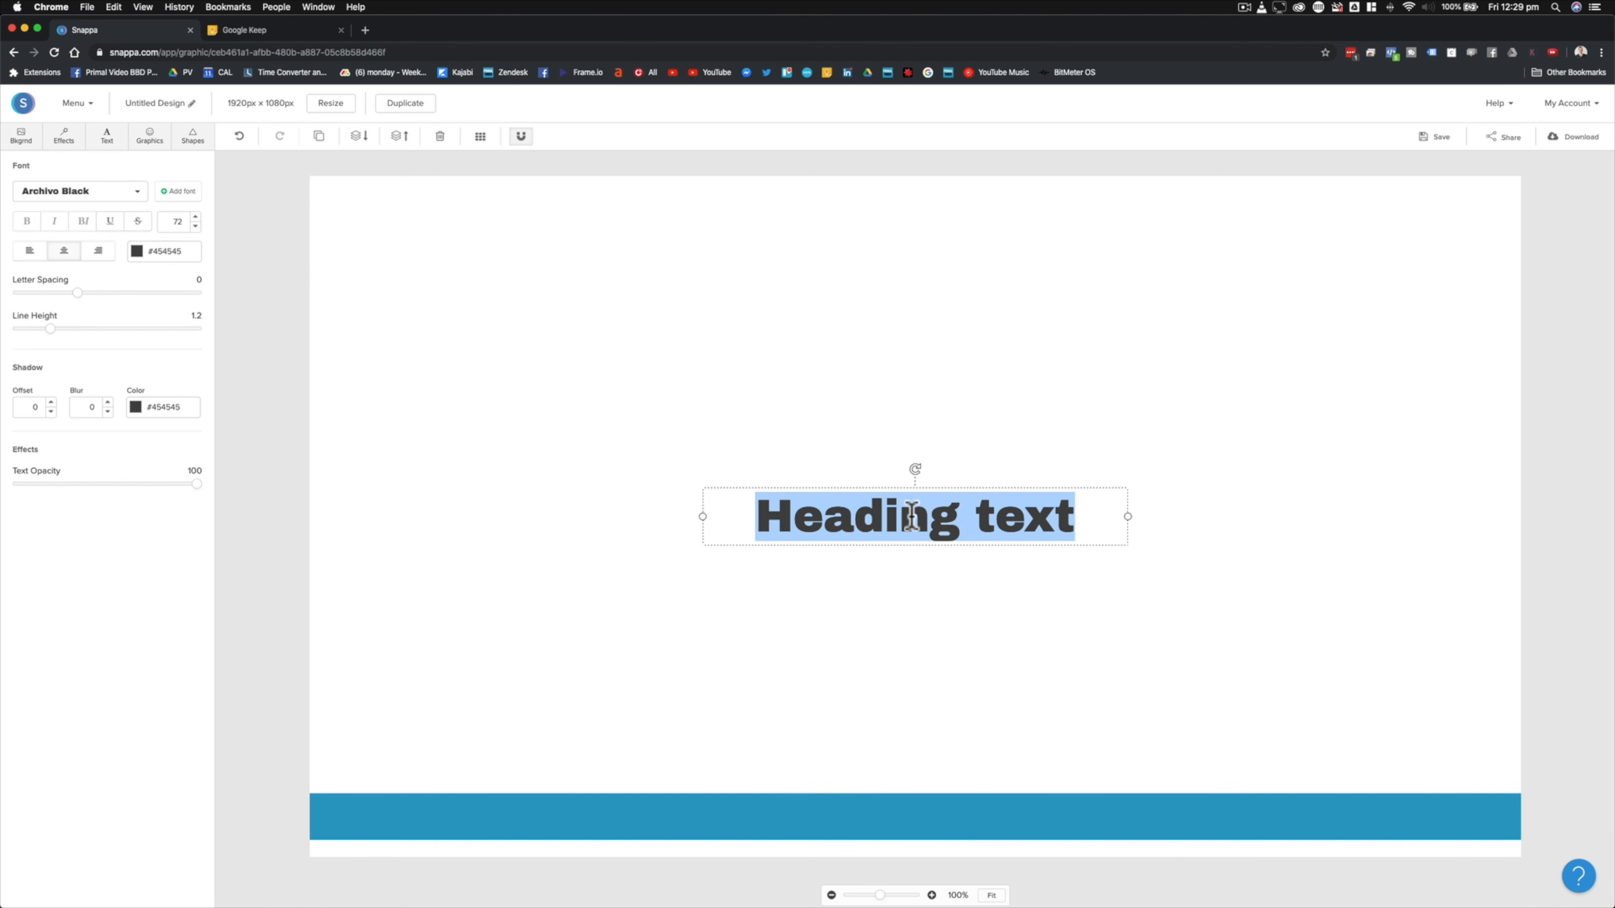
type("OPTION 1")
left_click(961, 525)
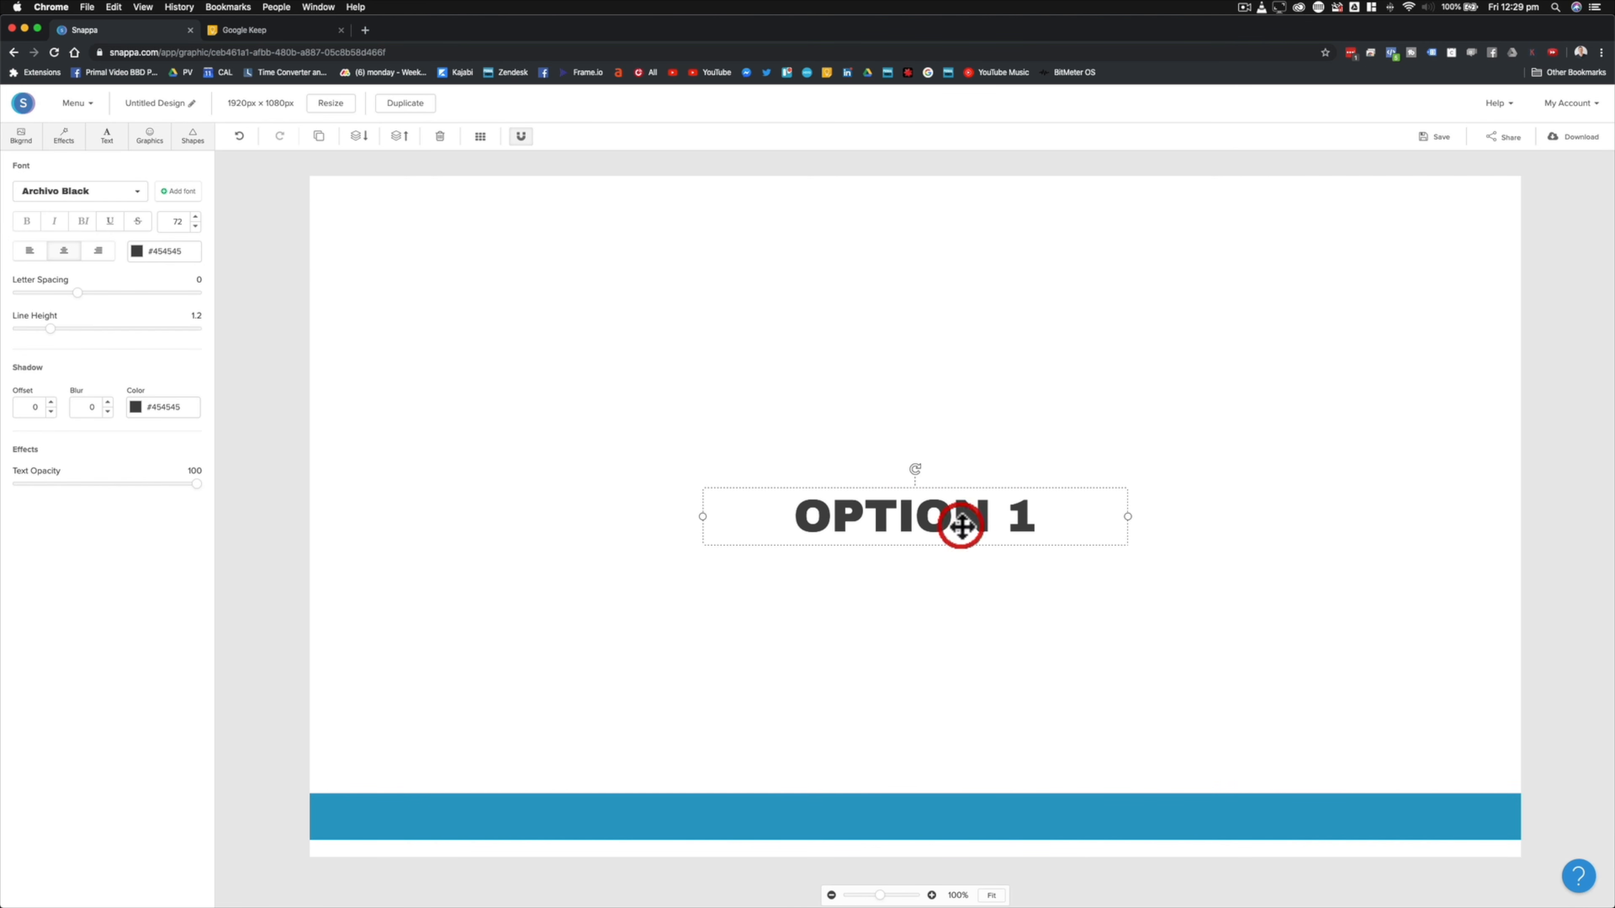
- Format the OPTION 1 heading in bold Oswald and color it white
left_click(74, 192)
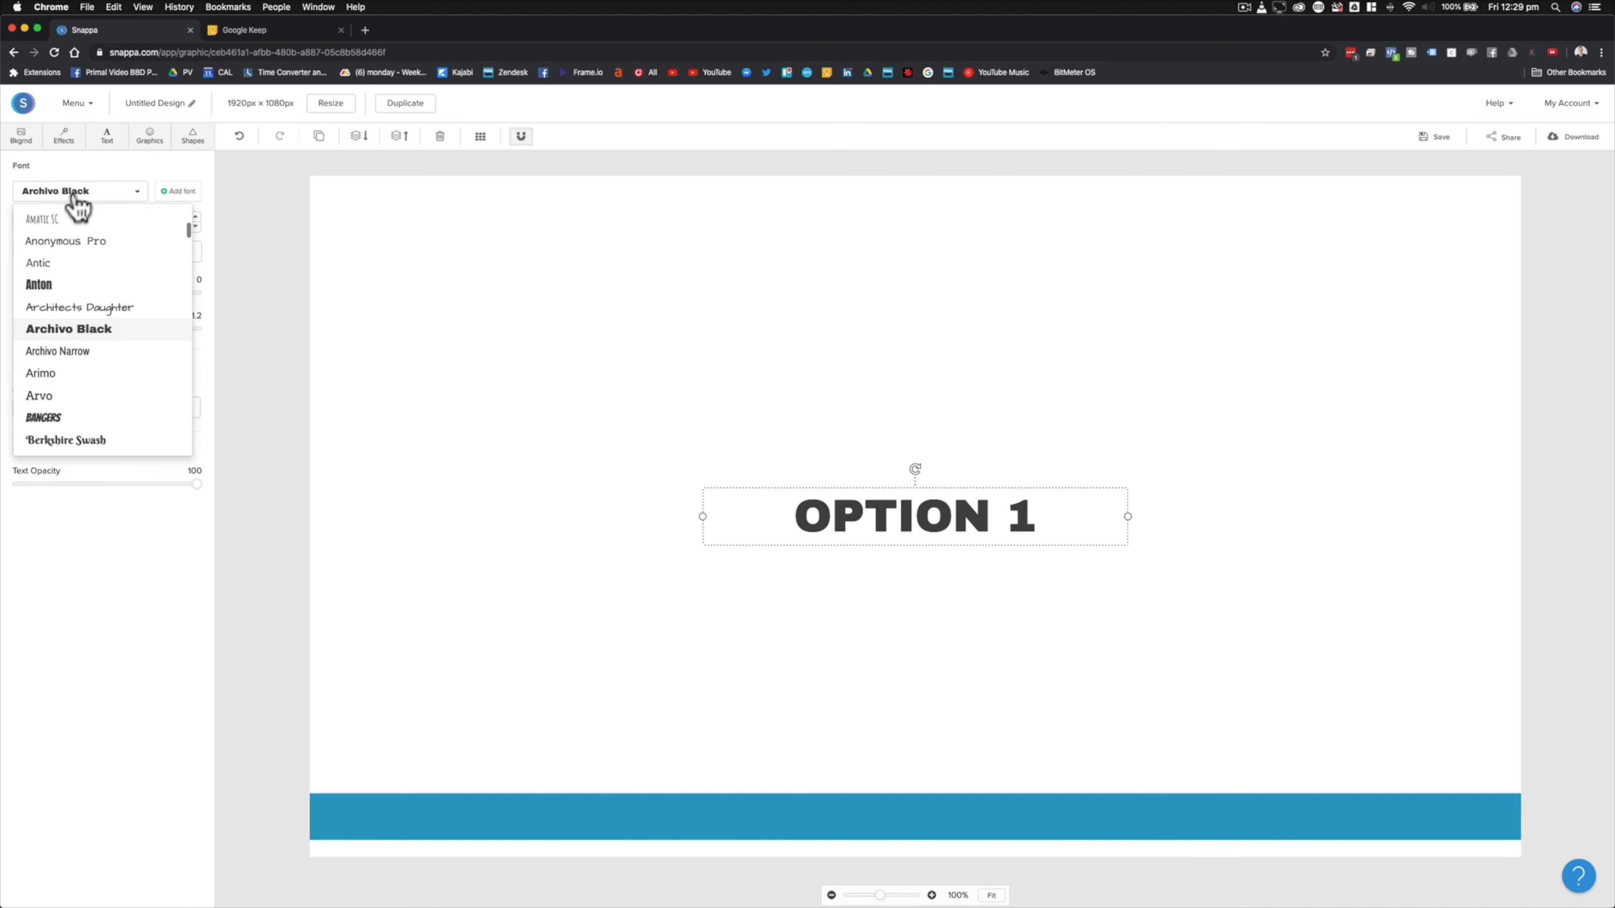
scroll(71, 220, "down", 10)
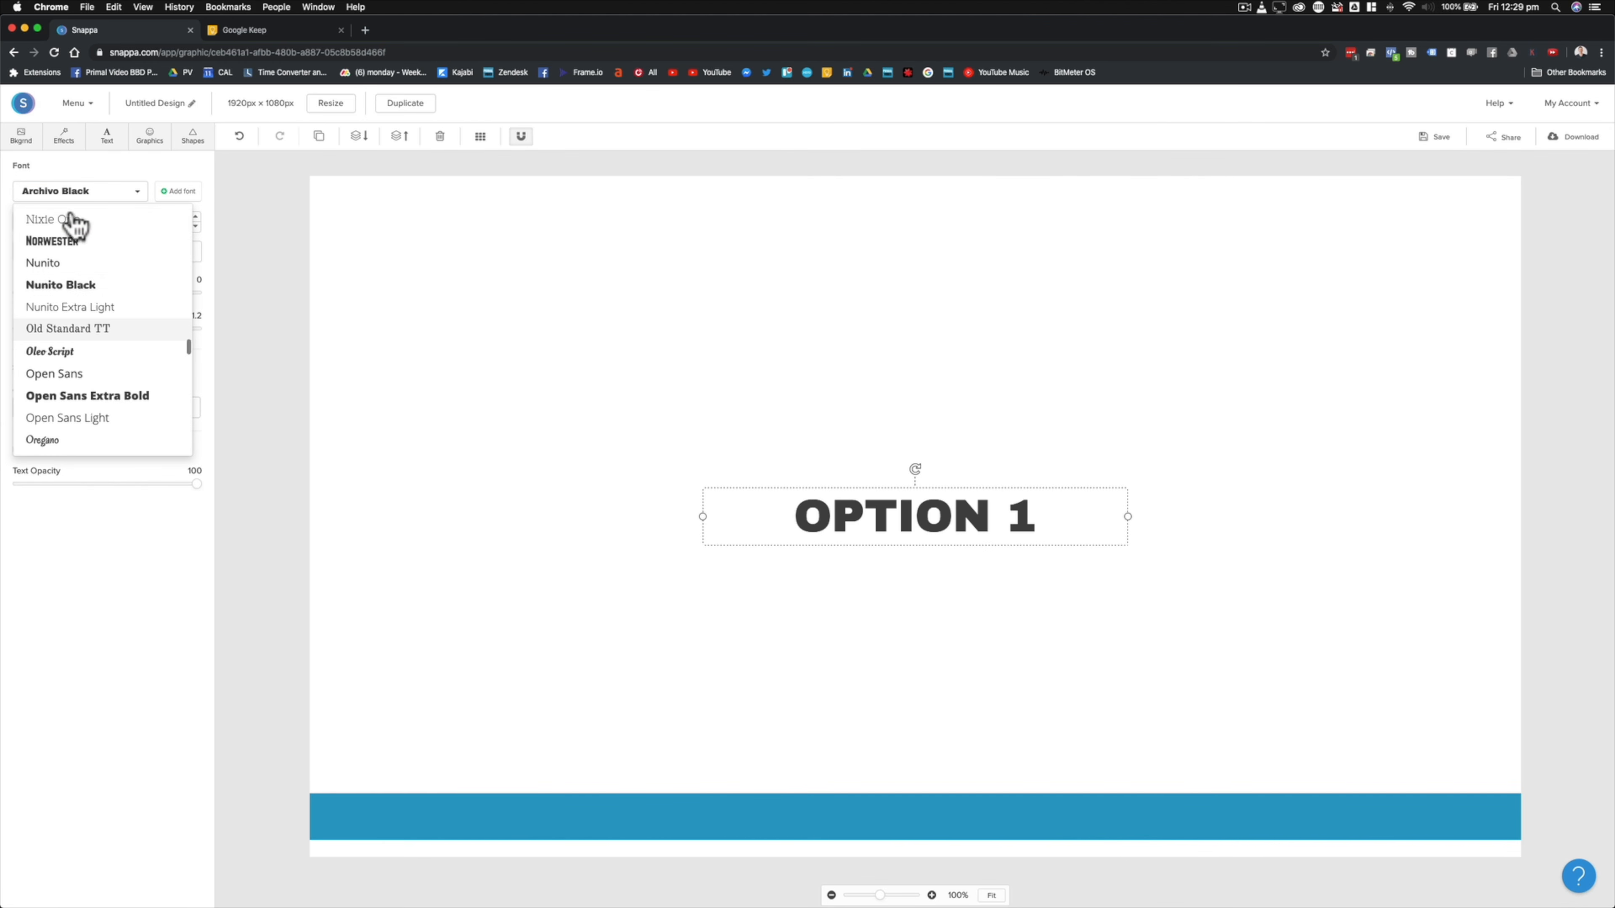
scroll(72, 395, "down", 3)
left_click(56, 373)
left_click(26, 222)
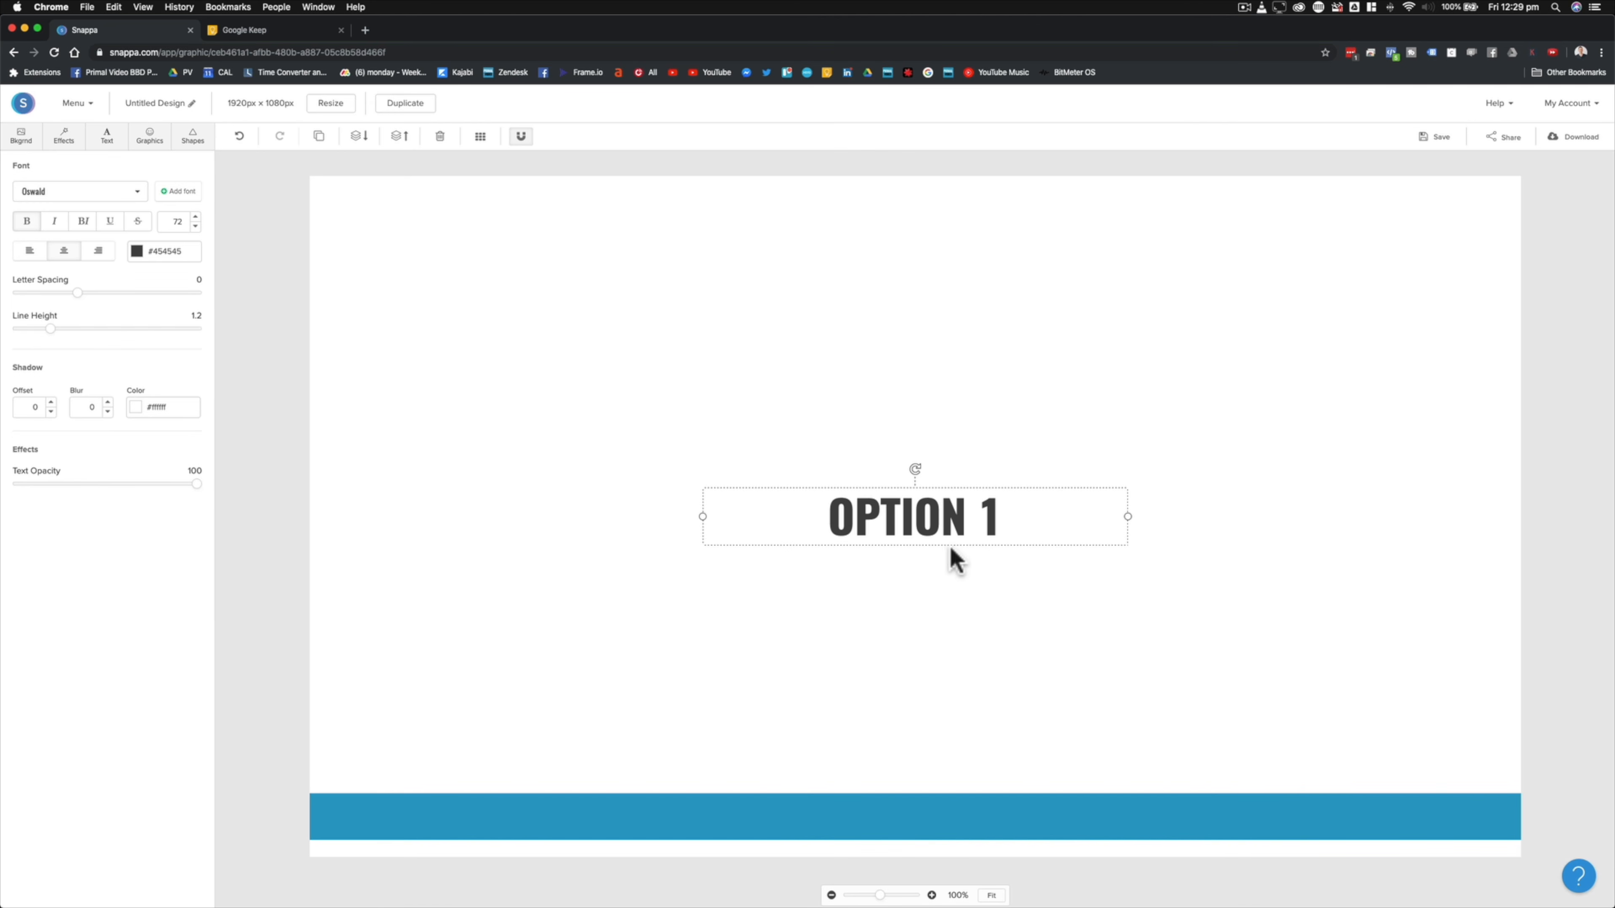
left_click(139, 256)
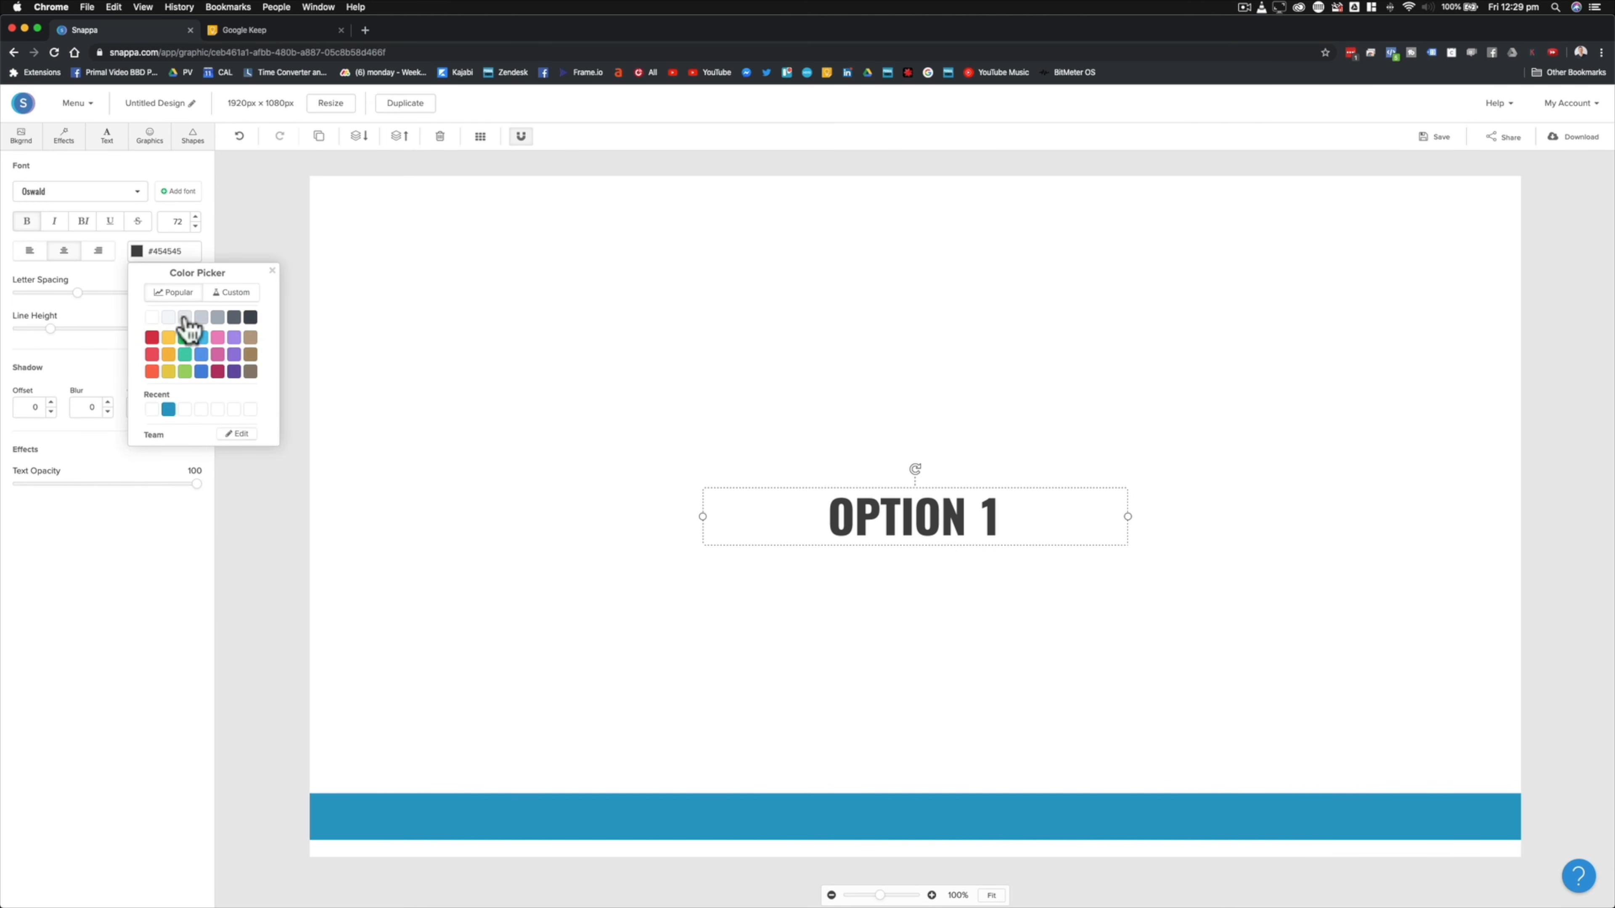
left_click(151, 318)
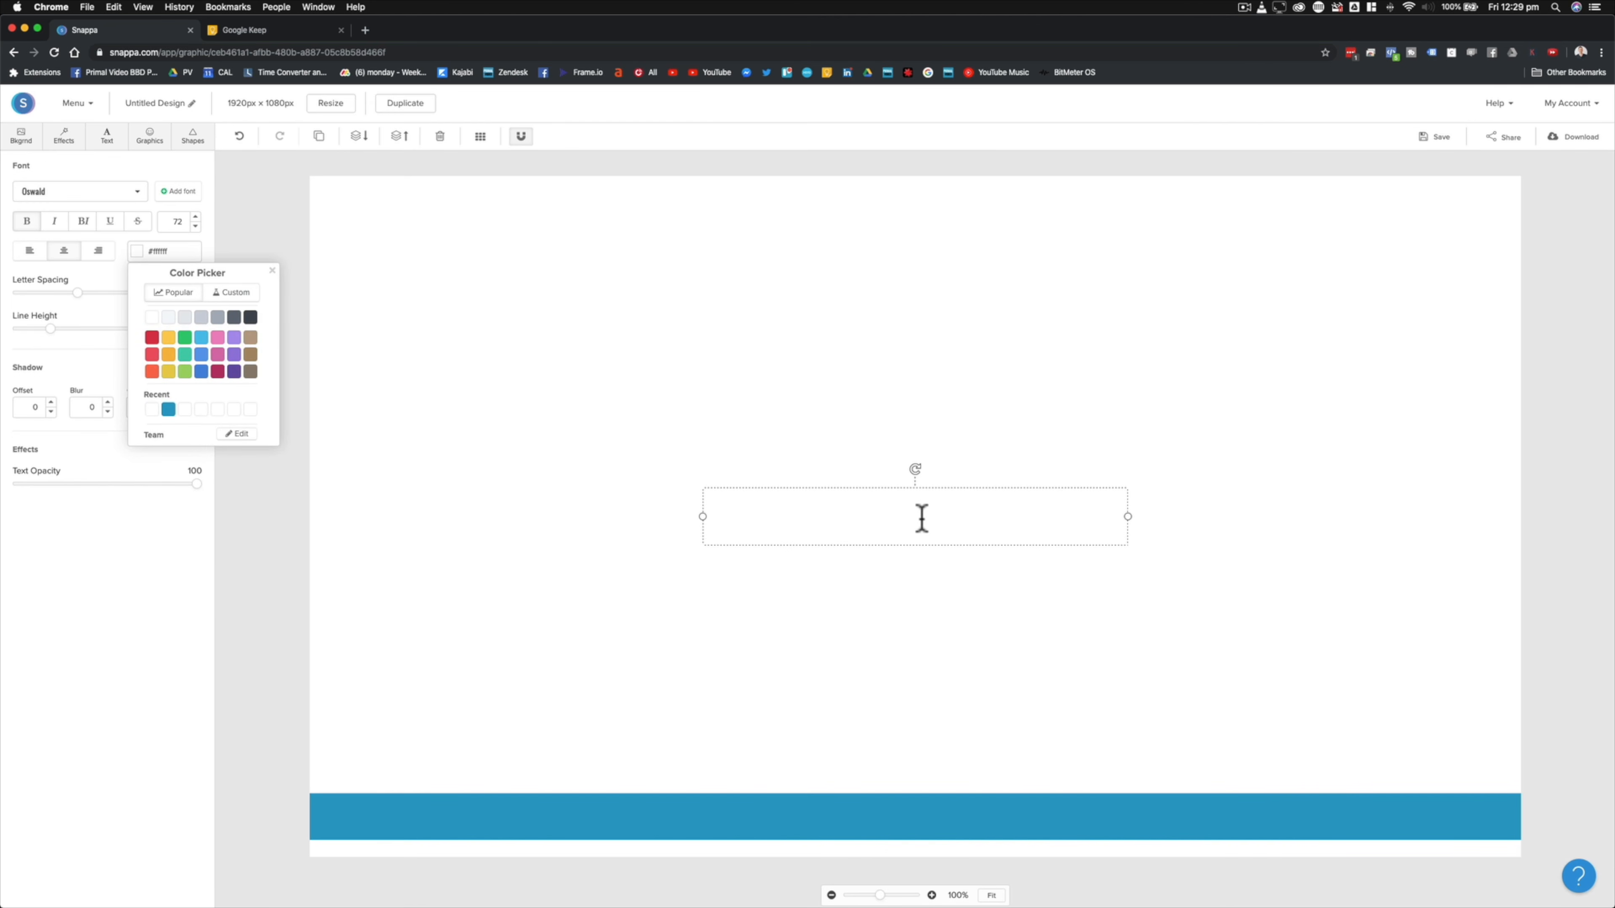
left_click(956, 470)
- Reduce the OPTION 1 heading to size 57 and position it at the left end of the blue band
left_click_drag(914, 515, 409, 817)
left_click(195, 226)
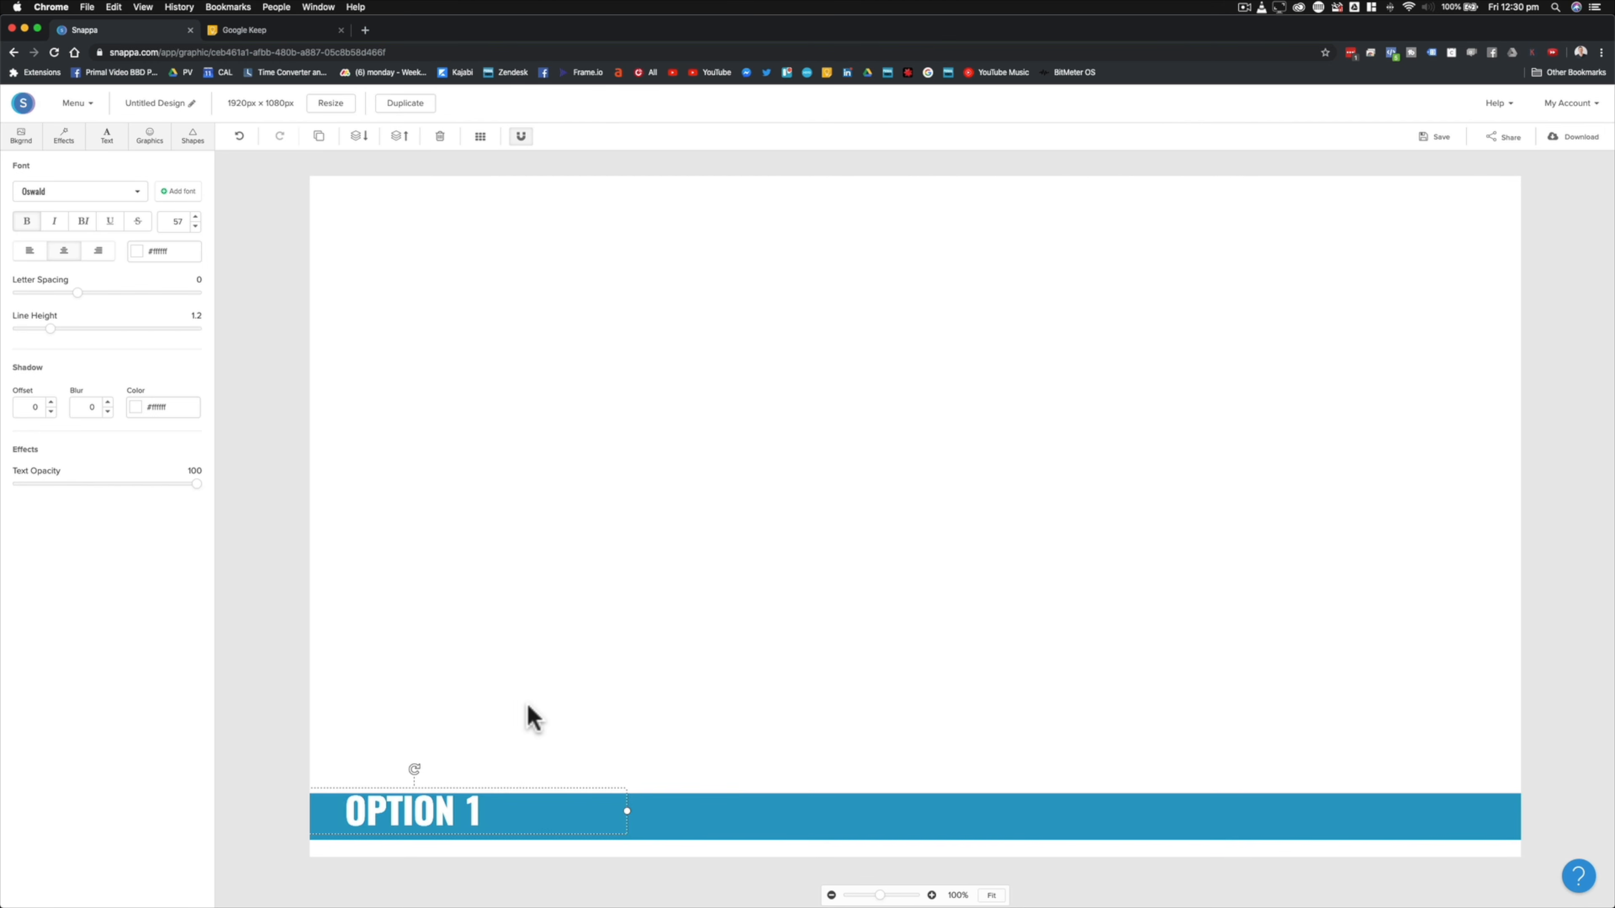
left_click_drag(432, 807, 416, 819)
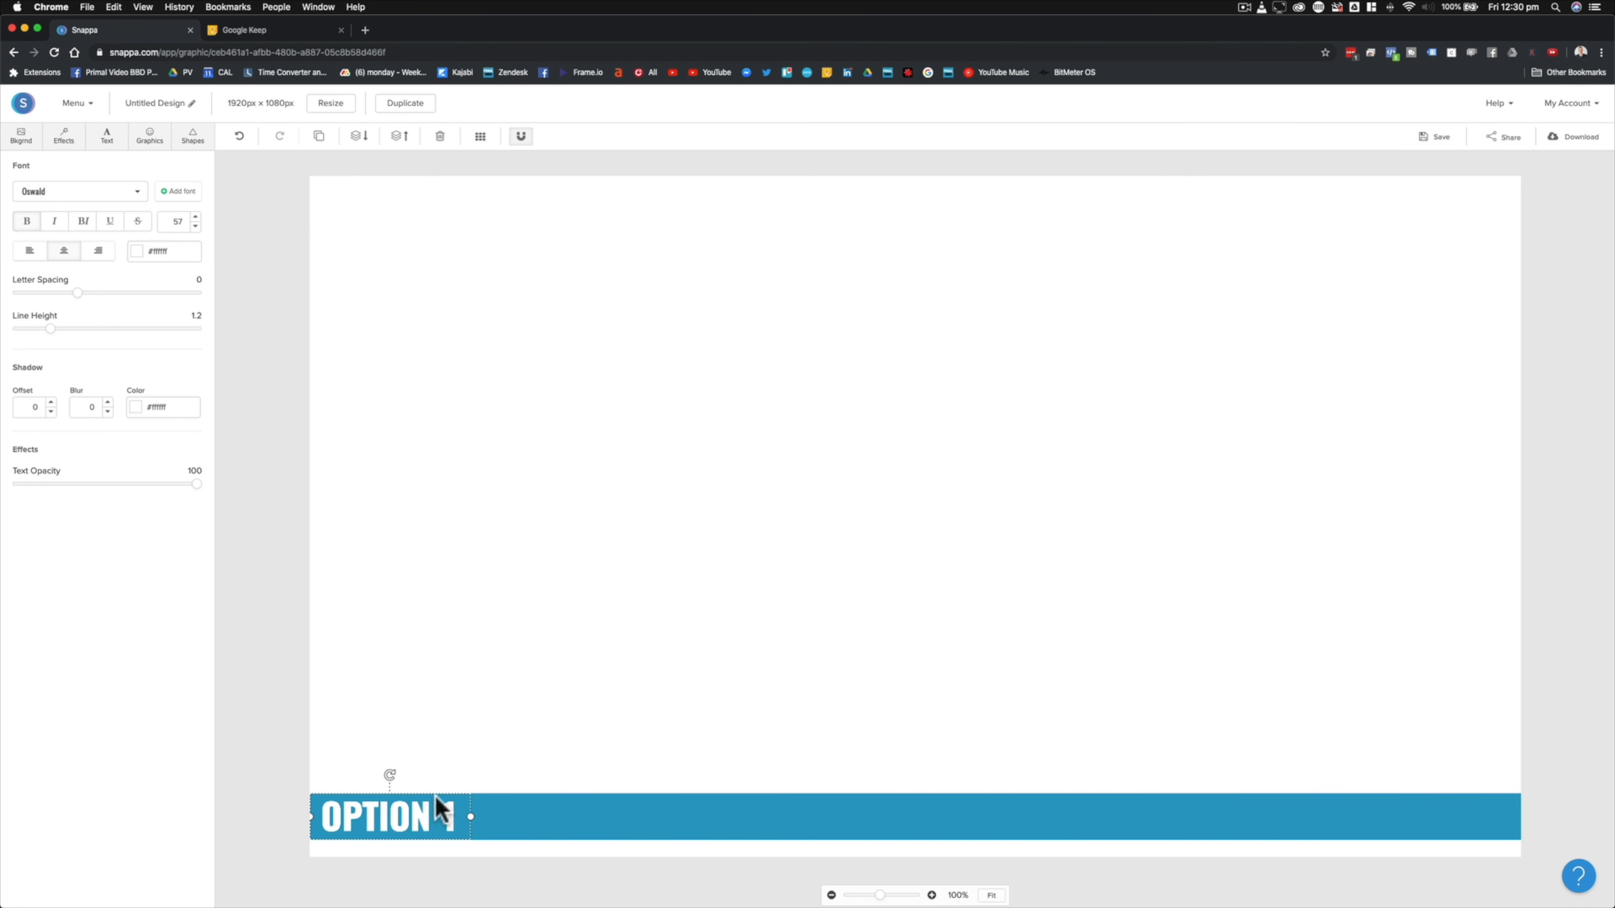
- Duplicate the OPTION 1 label, place the copy to its right on the blue band and change its text to "OPTION 2"
left_click(320, 137)
left_click_drag(398, 826, 648, 821)
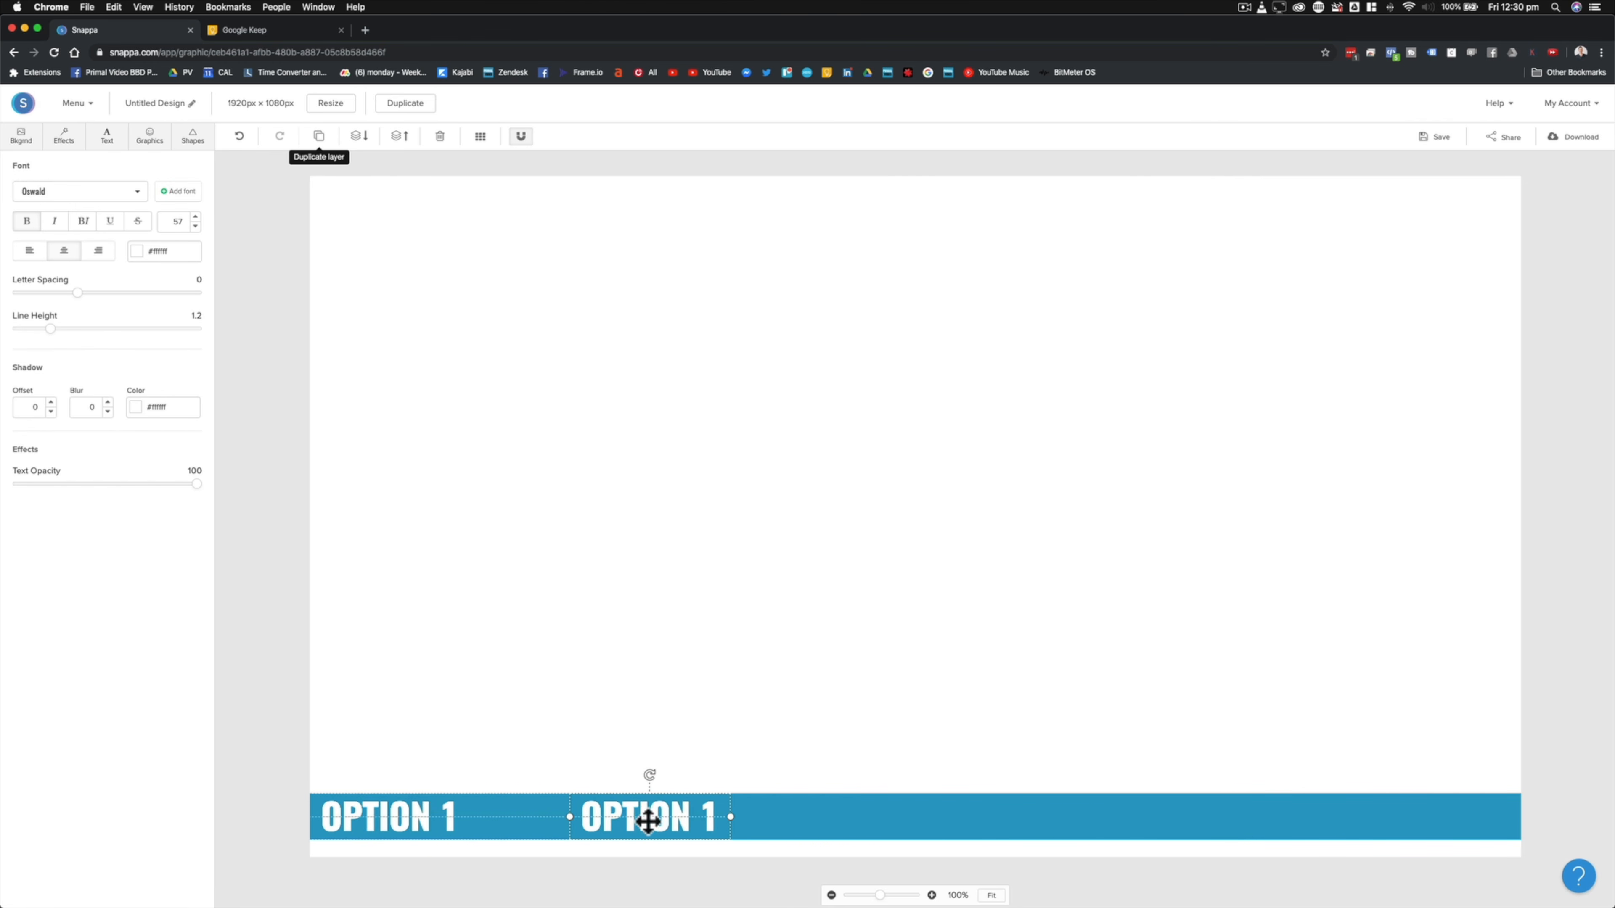
double_click(698, 817)
type("OPTION 2")
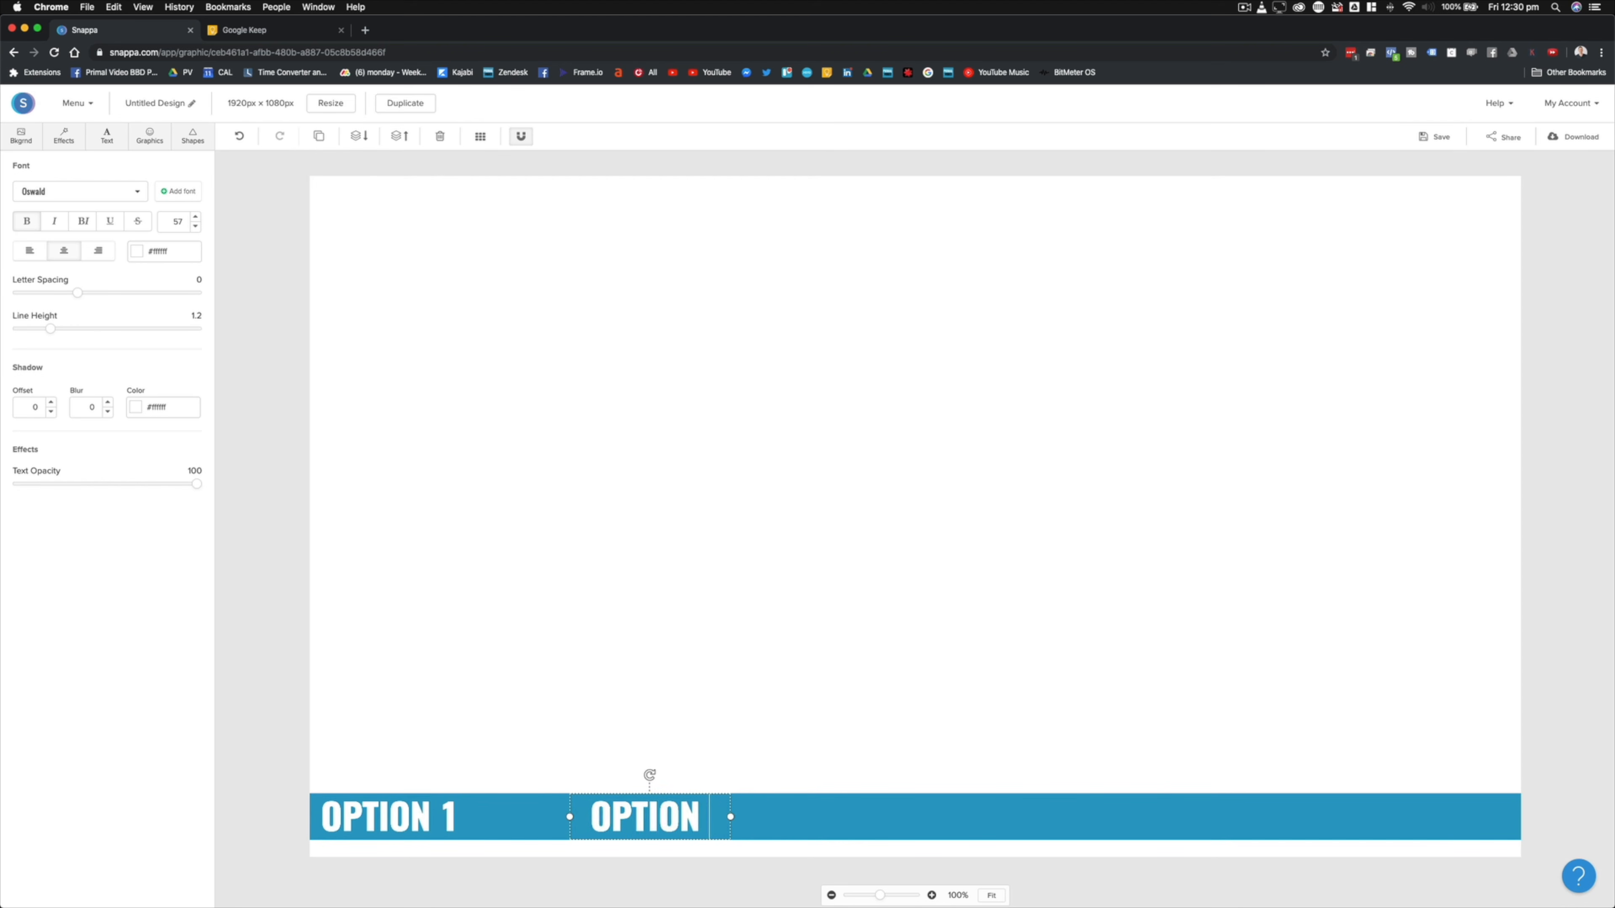
left_click(753, 750)
- Duplicate the OPTION 2 label, place the copy to its right on the blue band and change its text to "OPTION 3"
left_click(684, 831)
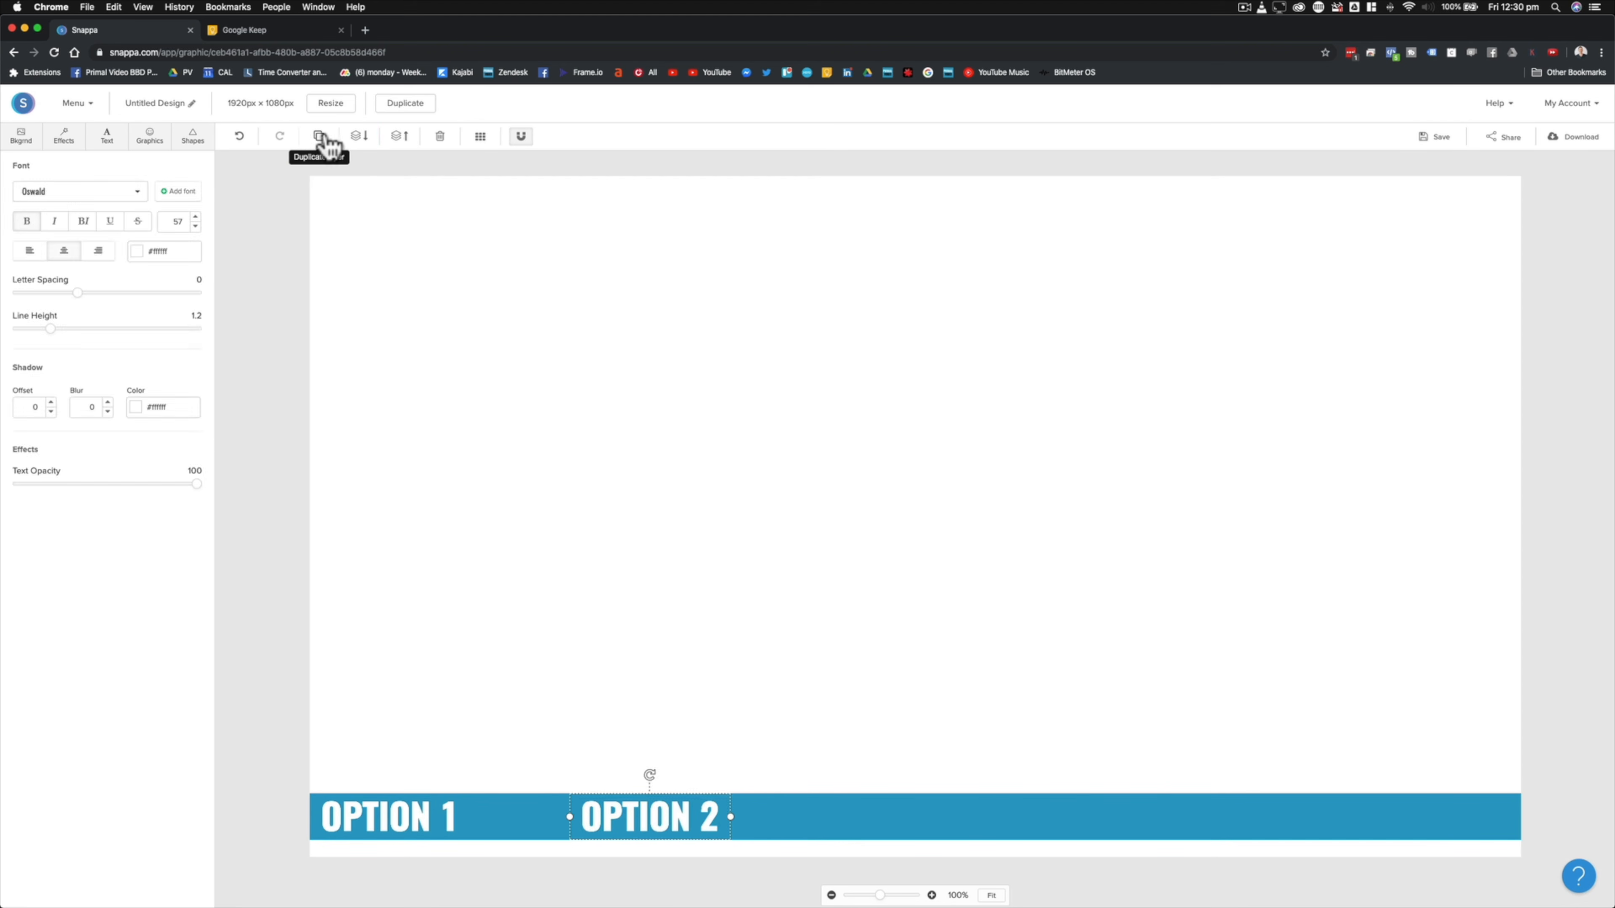
left_click(318, 136)
left_click_drag(685, 817, 969, 806)
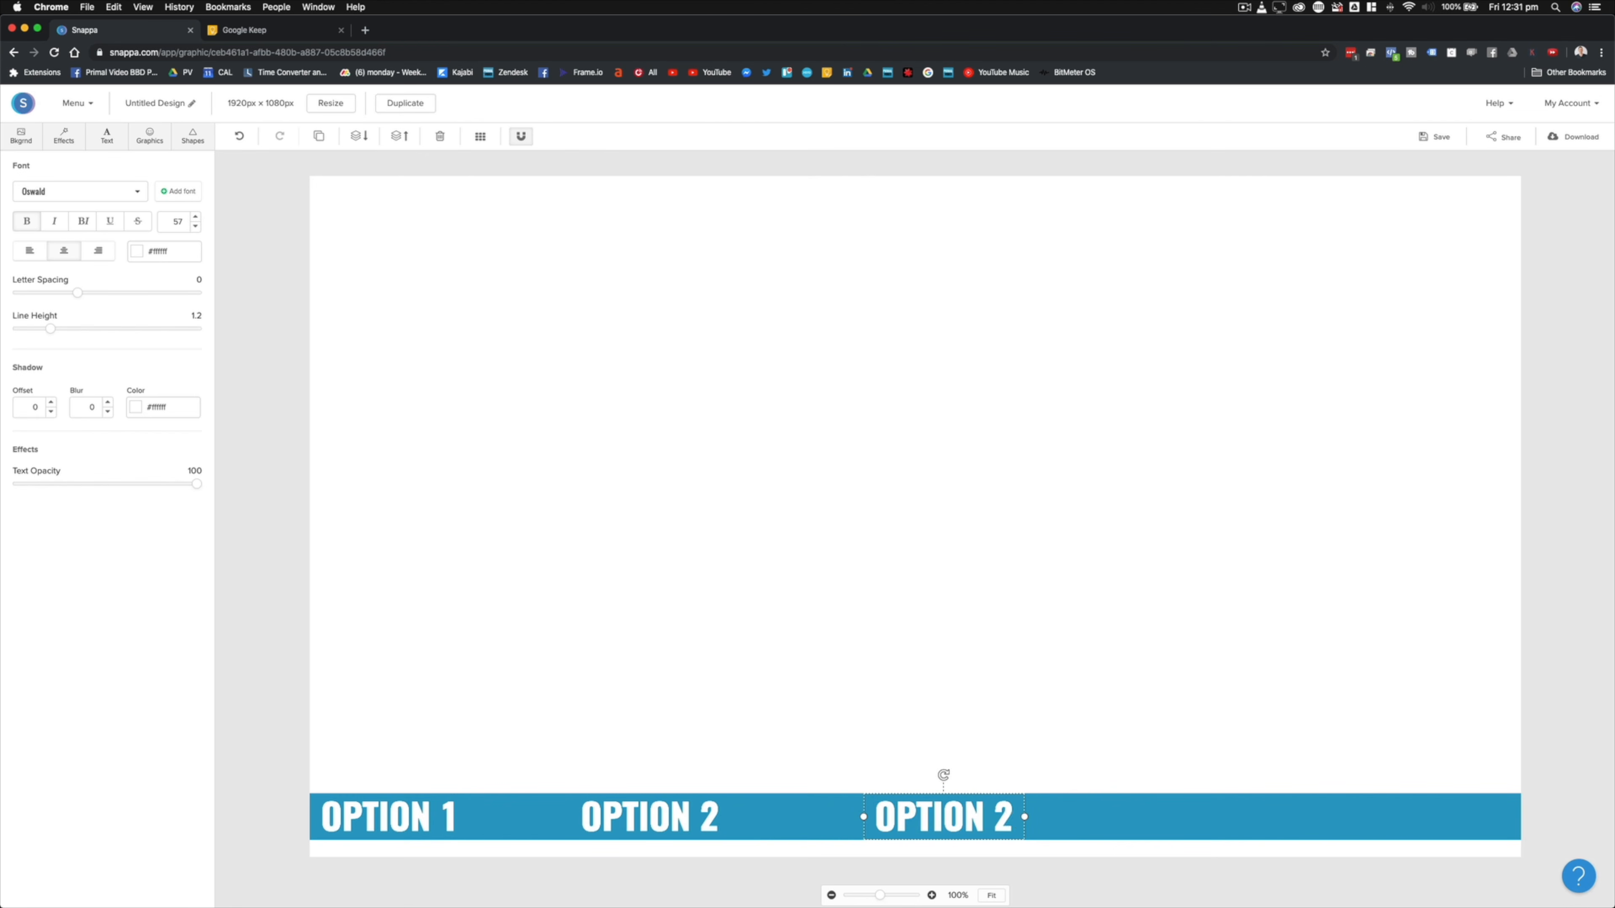
- Duplicate the OPTION 3 label, place the copy to its right on the blue band and change its text to "OPTION 4"
left_click(318, 136)
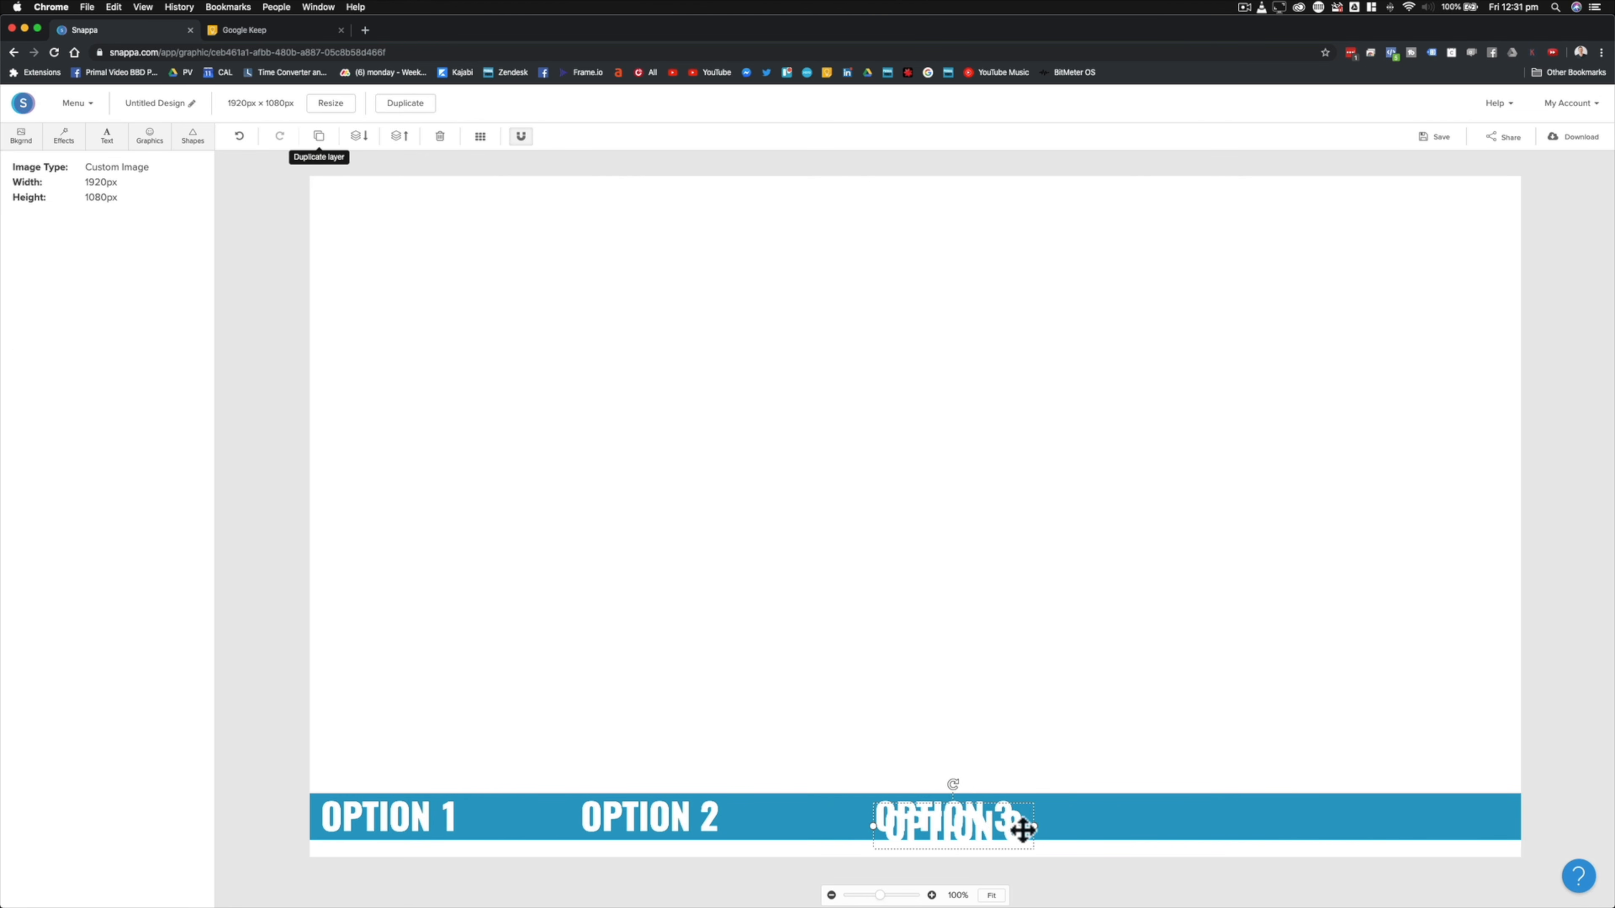
left_click_drag(1001, 819, 1286, 818)
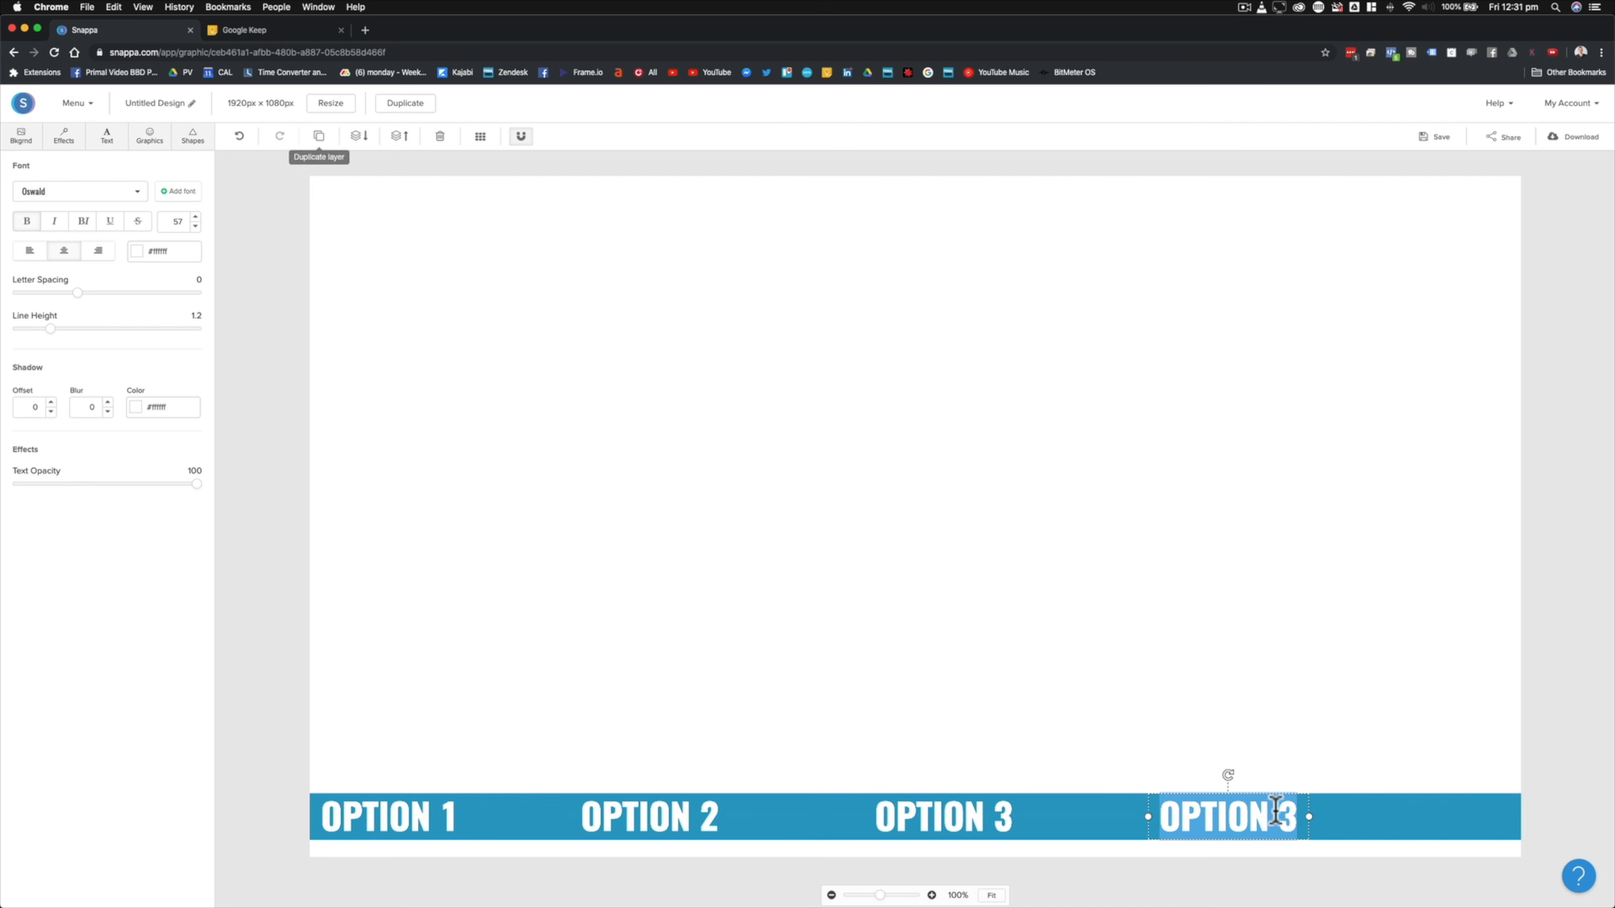
key("BackSpace")
type("4")
left_click(1240, 693)
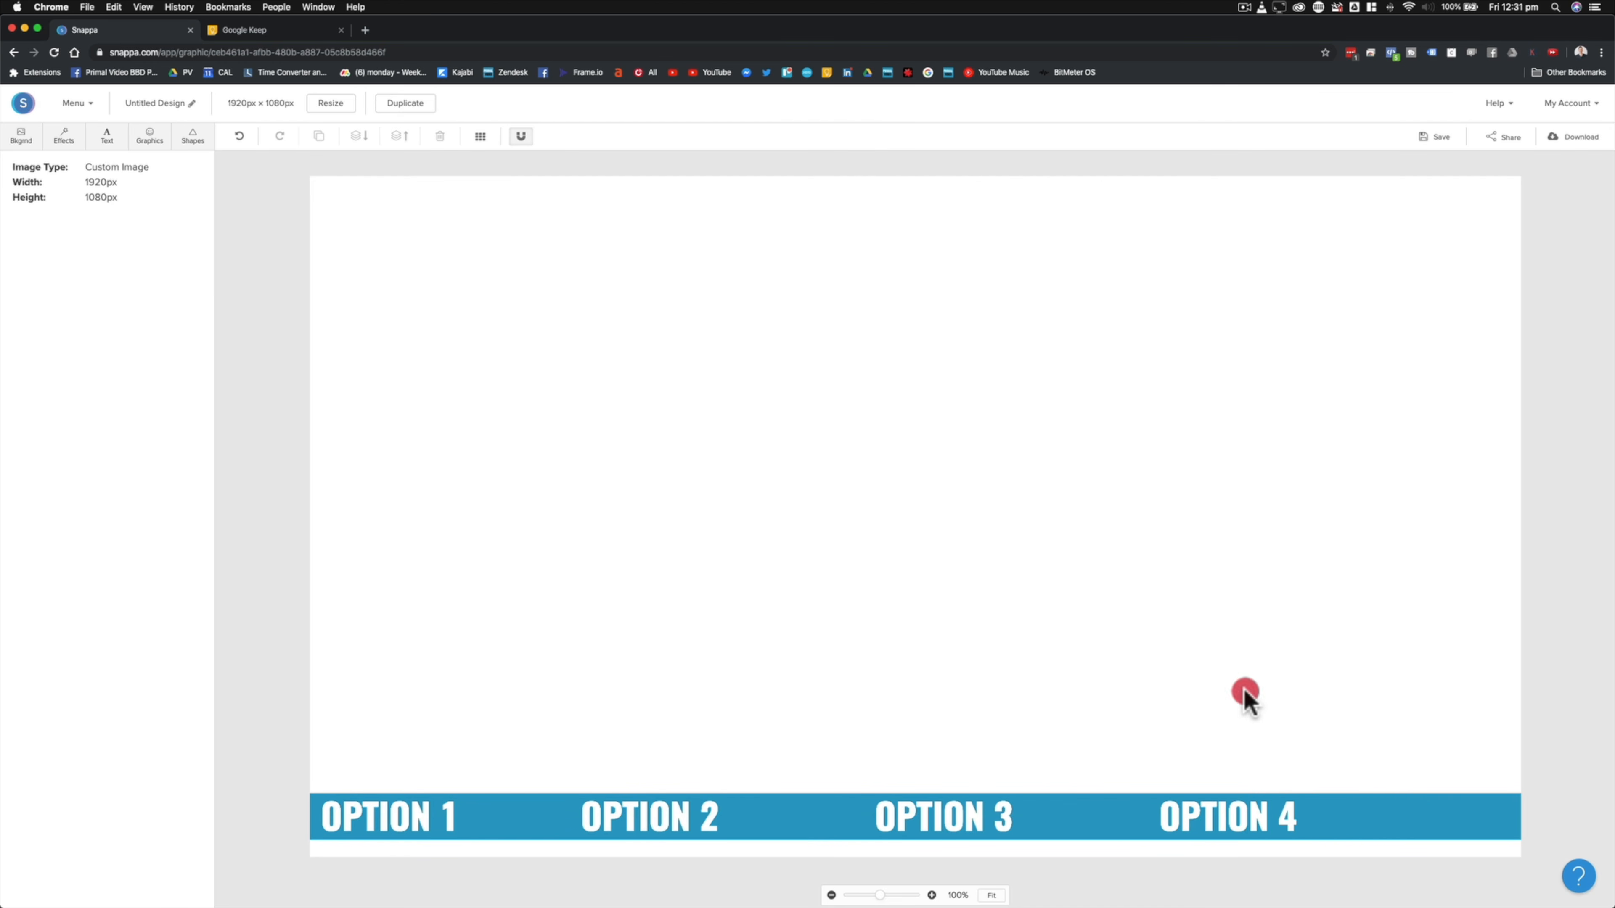
- Duplicate the OPTION 4 label, place the copy to its right on the blue band and change its text to "OPTION 5"
left_click(319, 137)
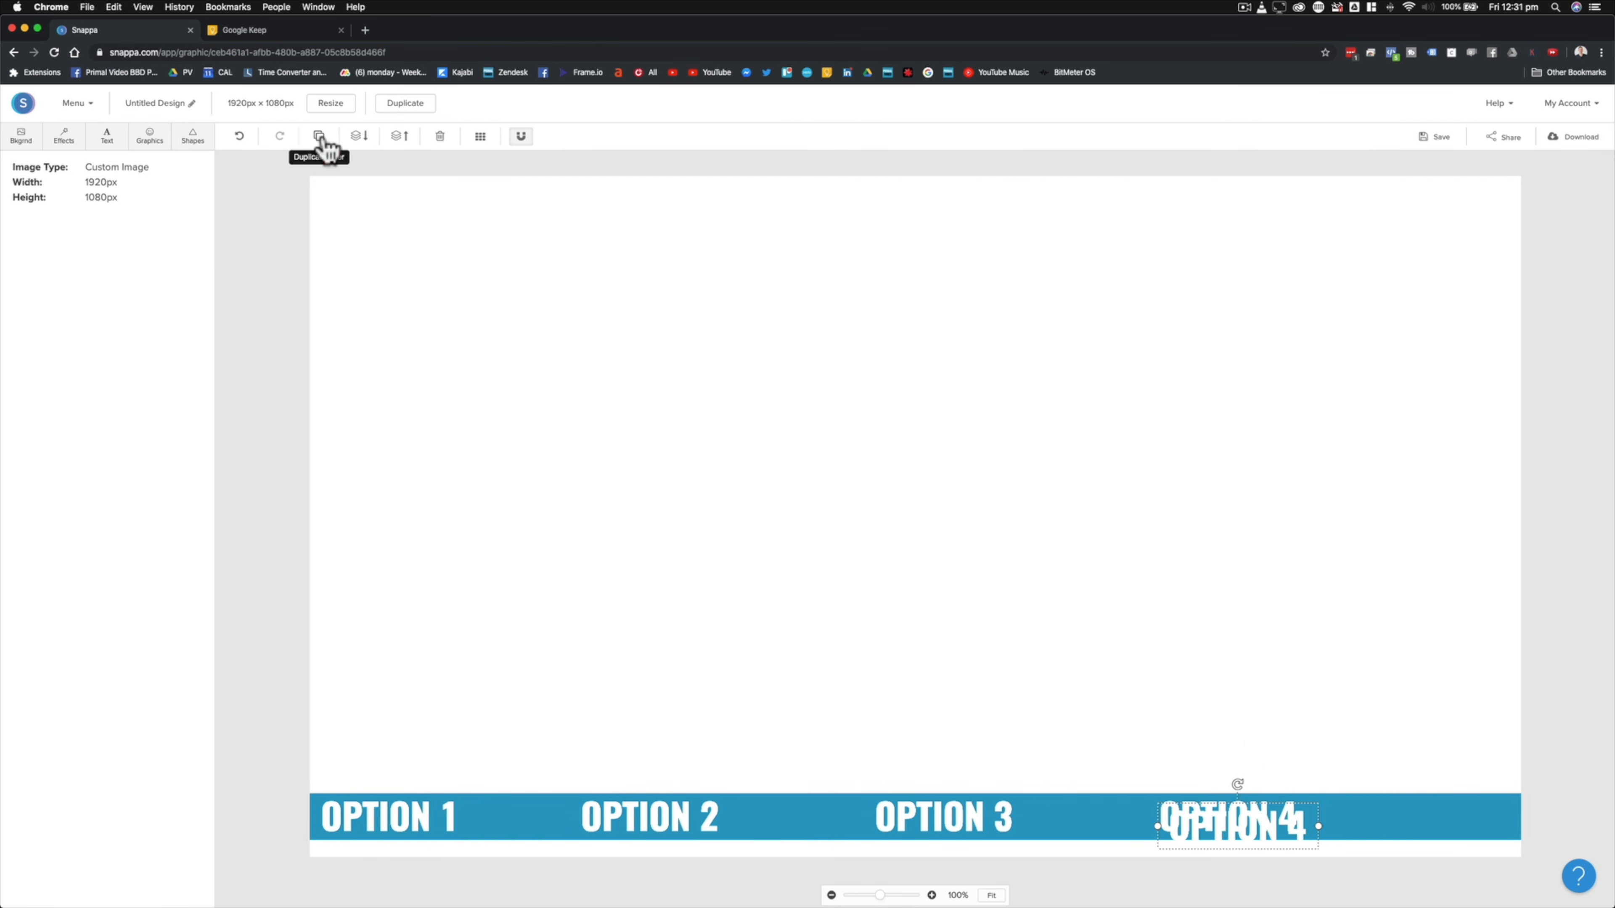
left_click_drag(1274, 825, 1461, 818)
double_click(1472, 818)
type("5")
left_click(754, 705)
- Reposition the five OPTION labels horizontally so they spread across the full width of the blue band
left_click_drag(434, 818, 465, 816)
left_click_drag(670, 818, 664, 815)
left_click_drag(927, 815, 894, 815)
left_click_drag(1212, 817, 1141, 818)
left_click_drag(1394, 818, 1388, 818)
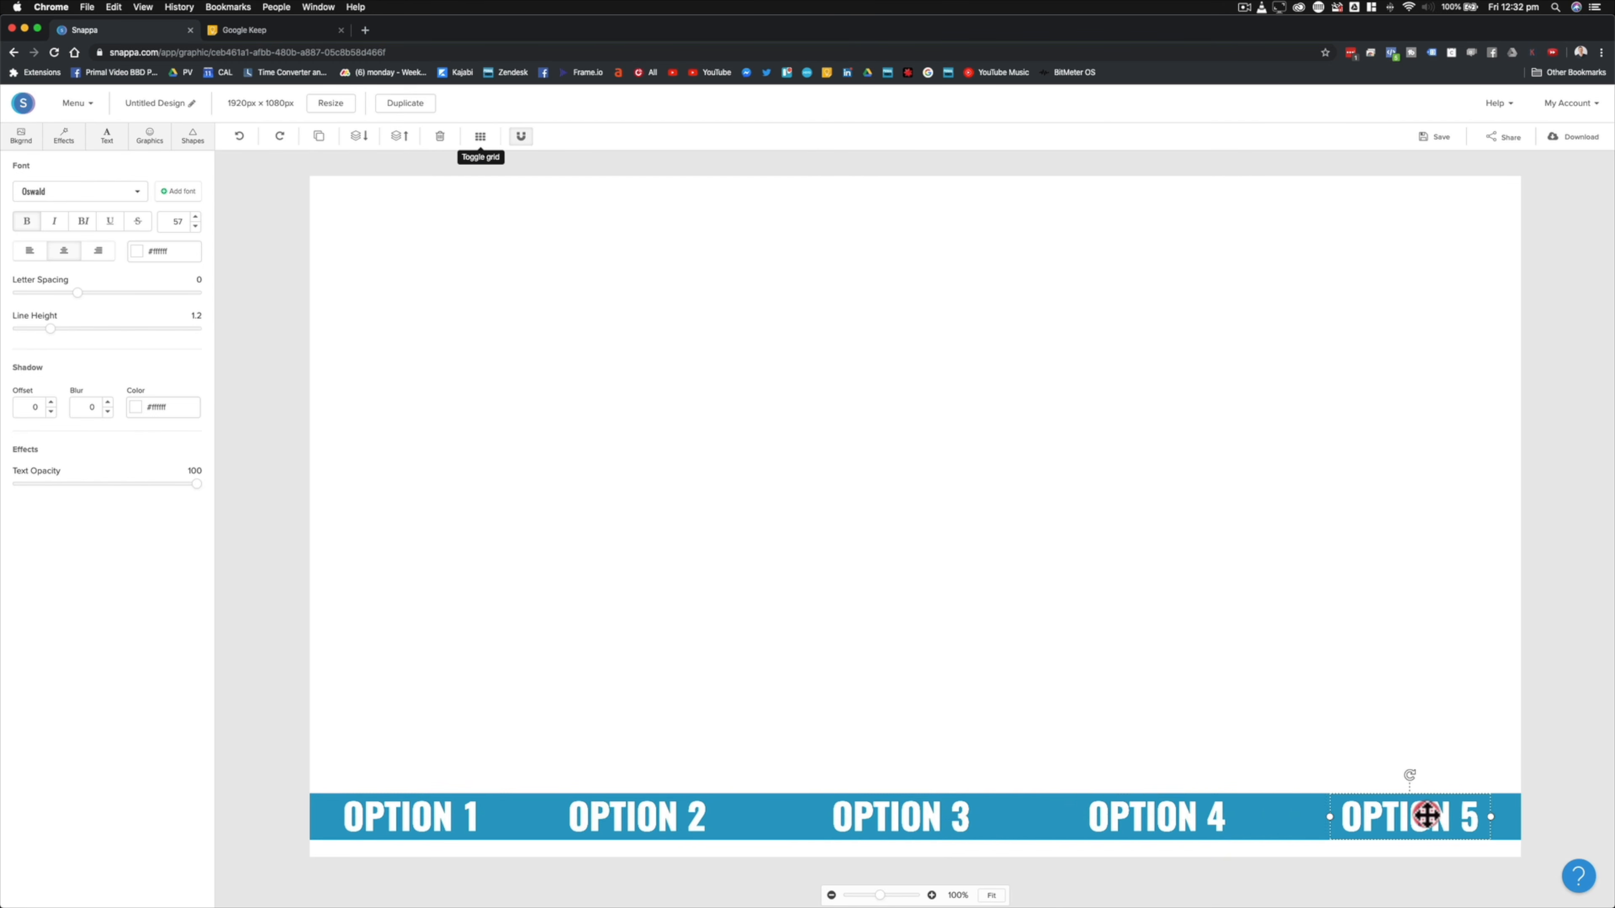
left_click_drag(1430, 815, 1427, 814)
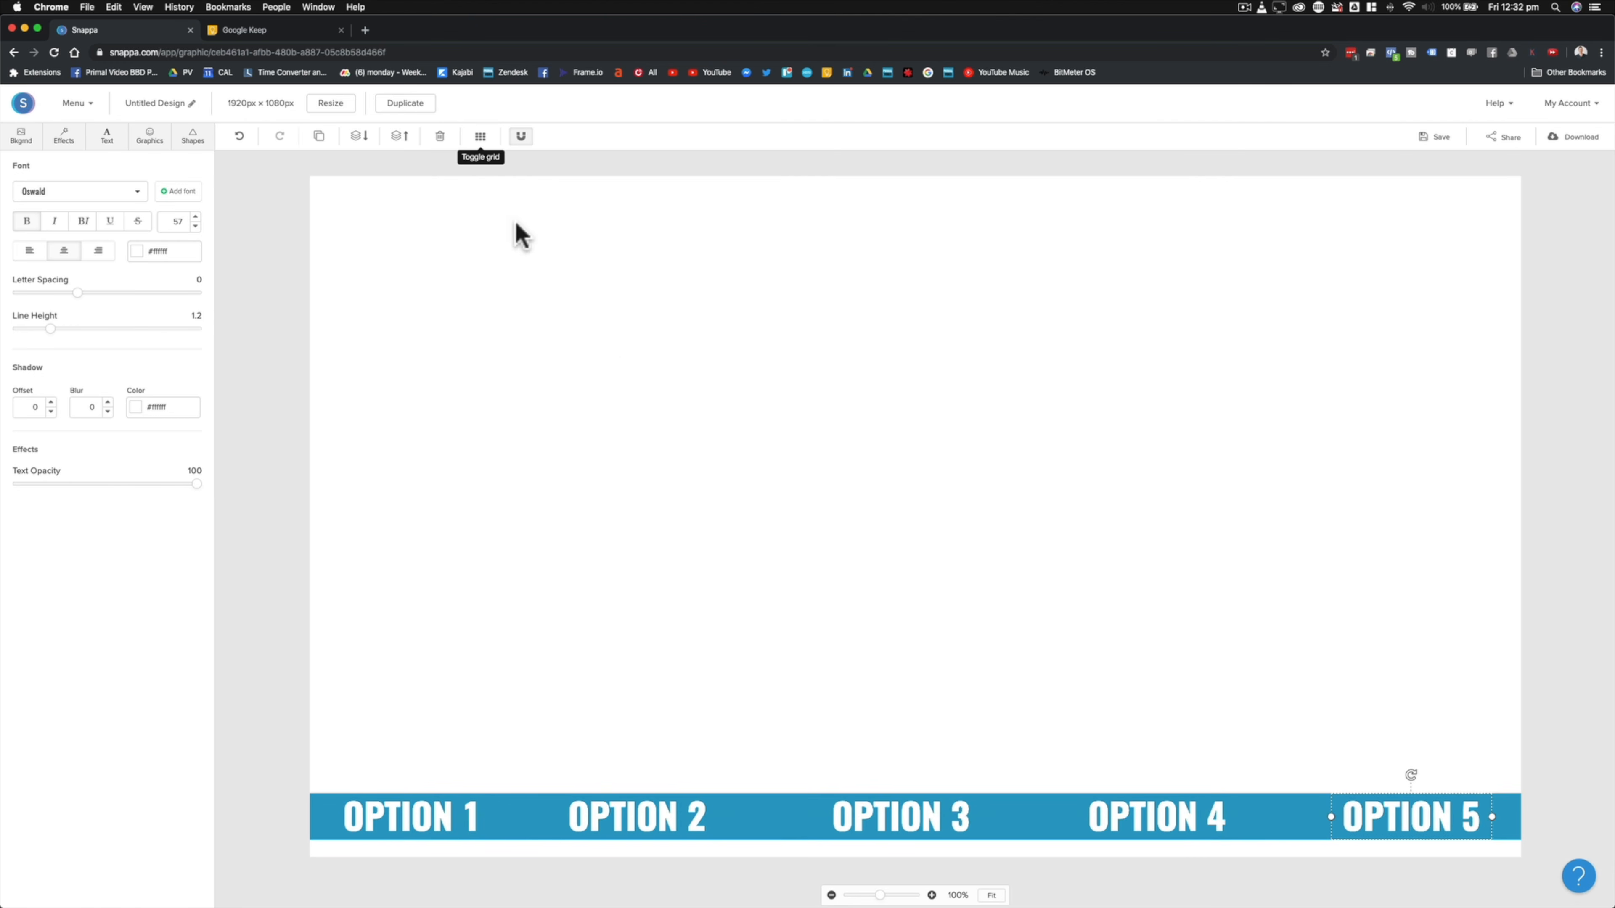
- Show the grid to check the label spacing, nudge OPTION 2 slightly to the right and hide the grid again
left_click(480, 137)
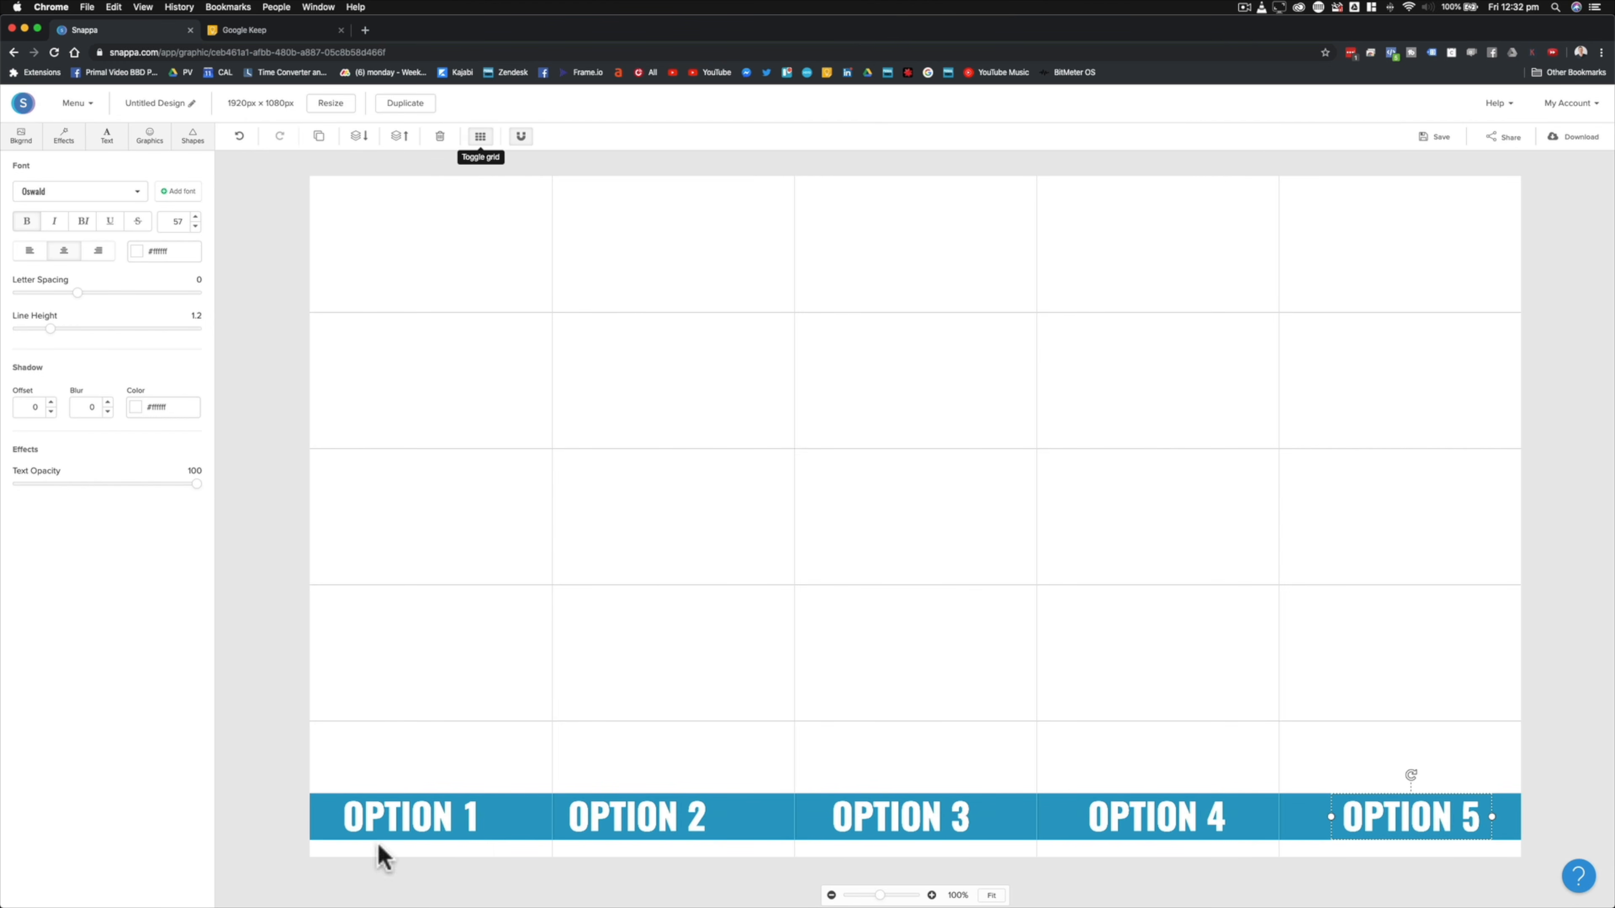
left_click_drag(639, 810, 642, 812)
left_click(481, 136)
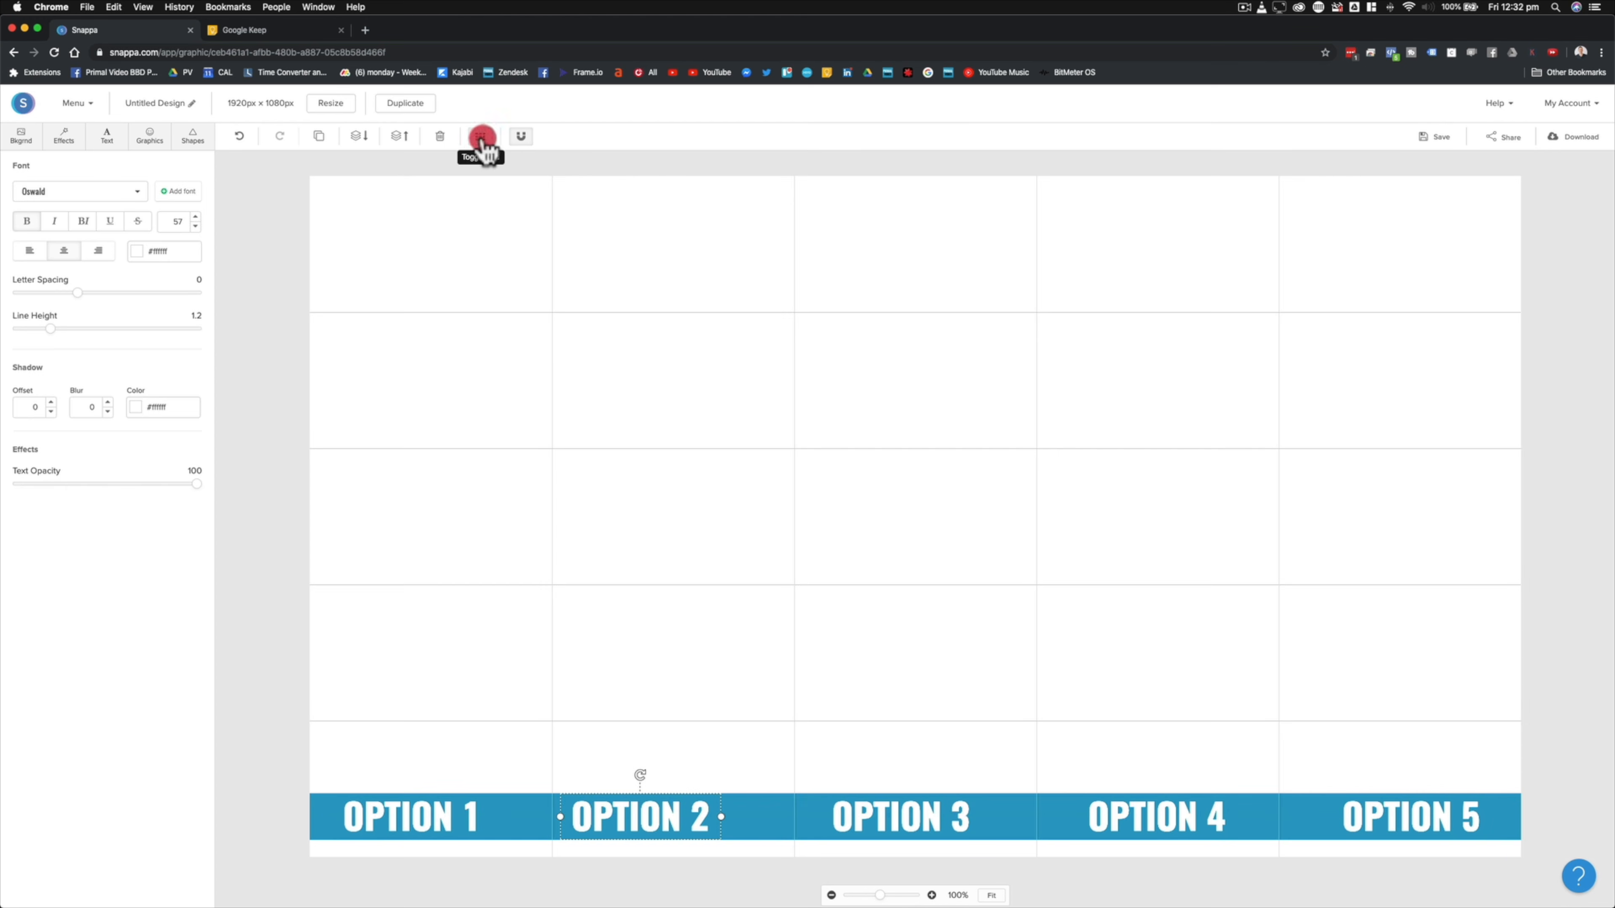
left_click(766, 548)
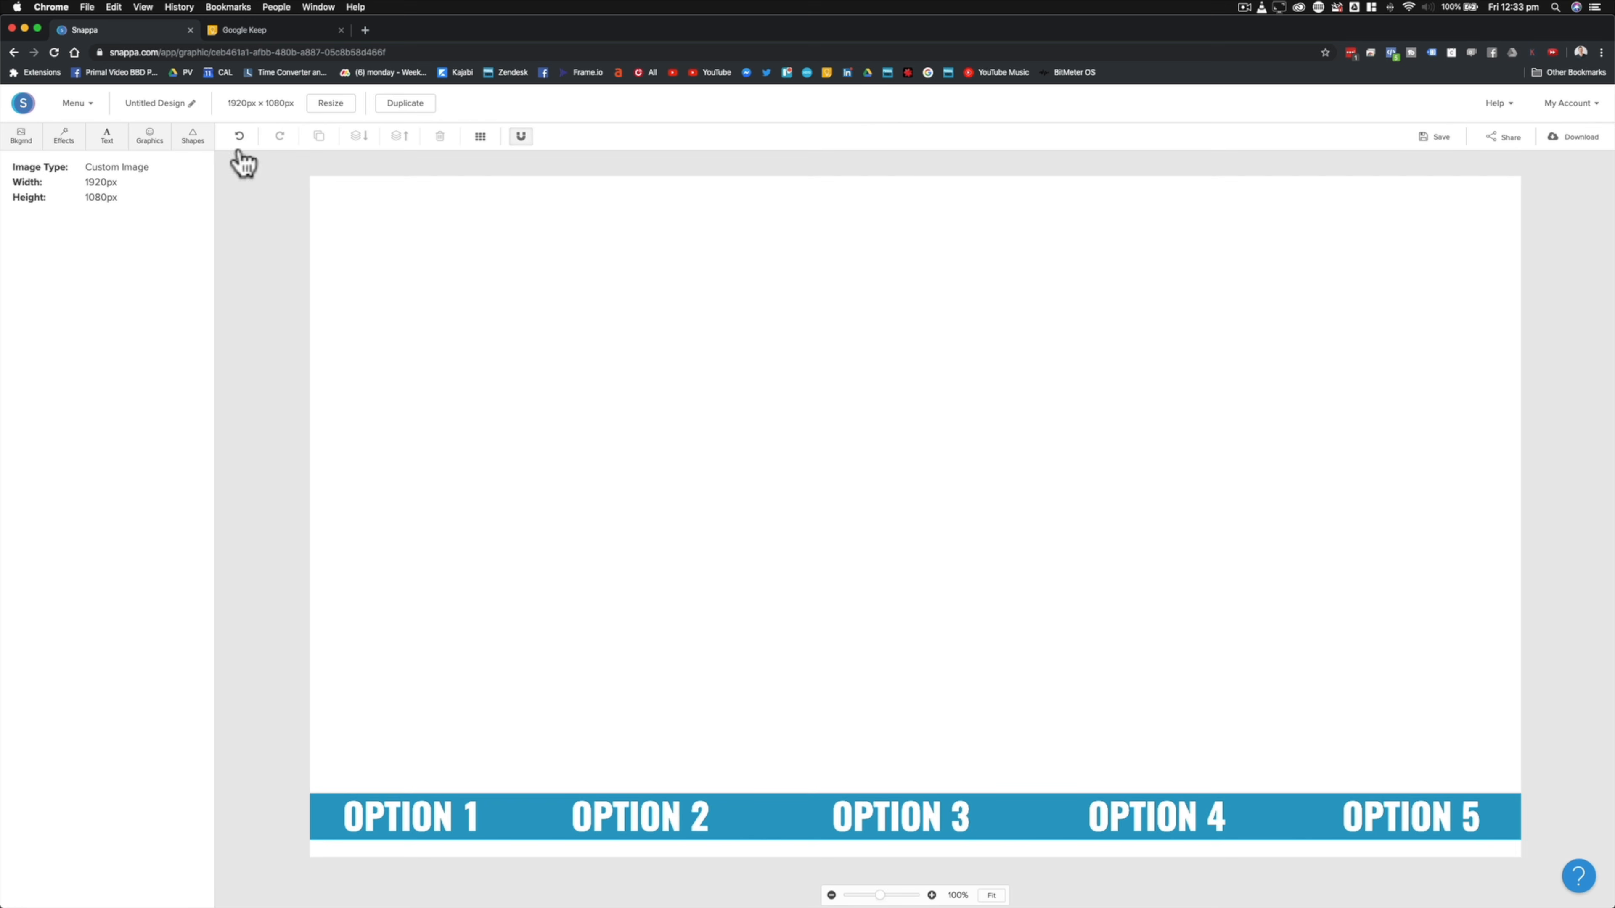
- Add a line, rotate it to vertical and shorten it into a divider on the blue band between OPTION 1 and OPTION 2
left_click(185, 144)
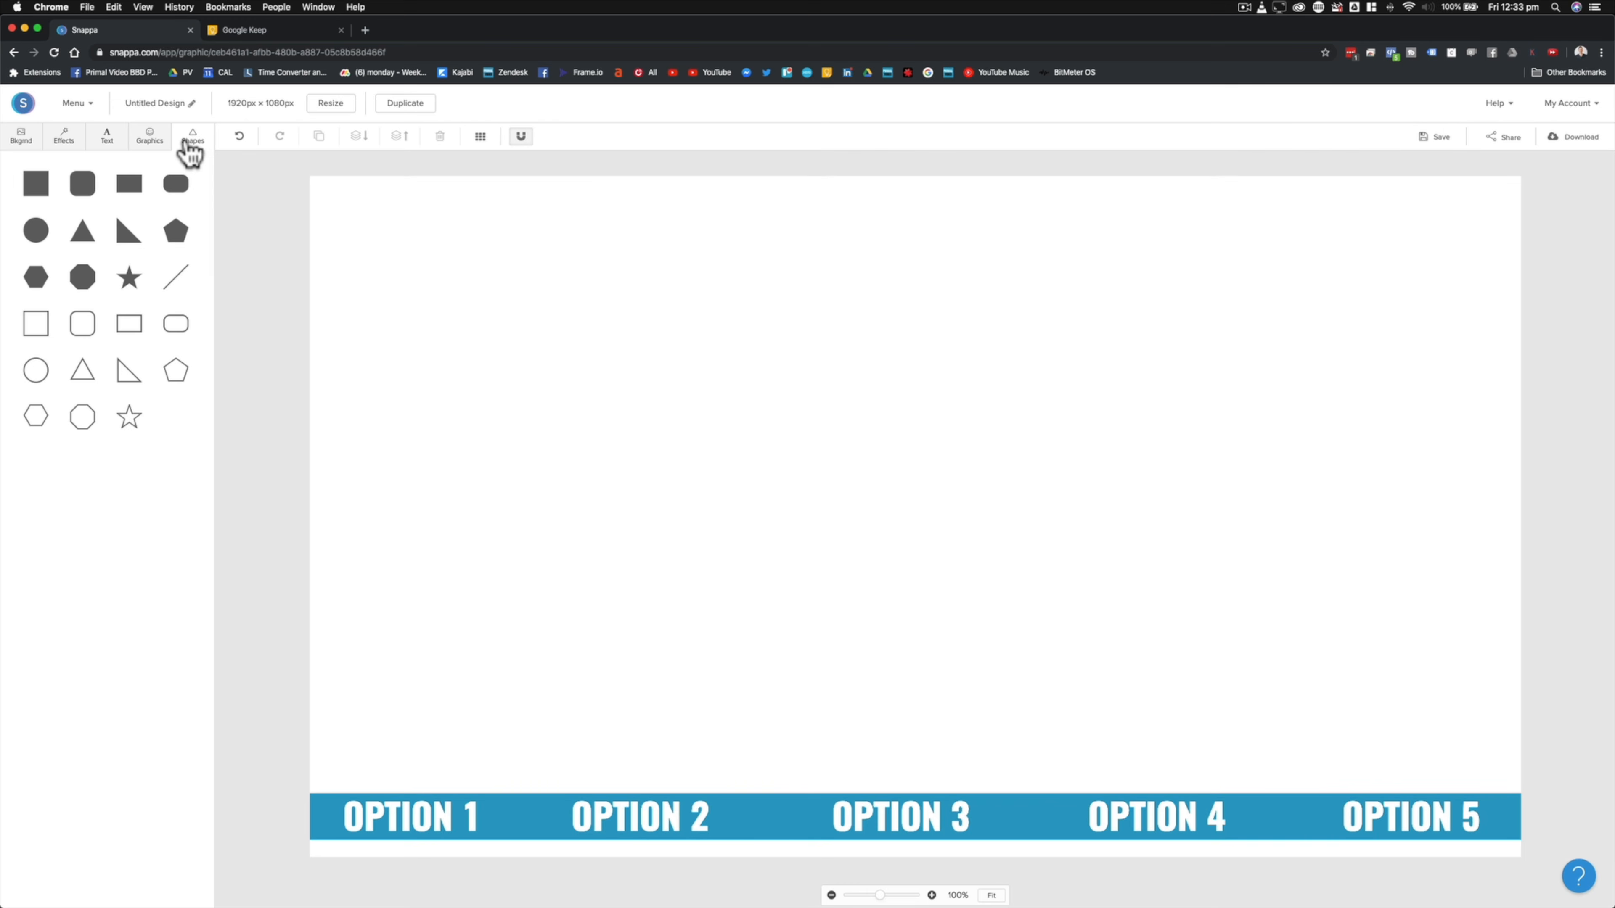
left_click(177, 283)
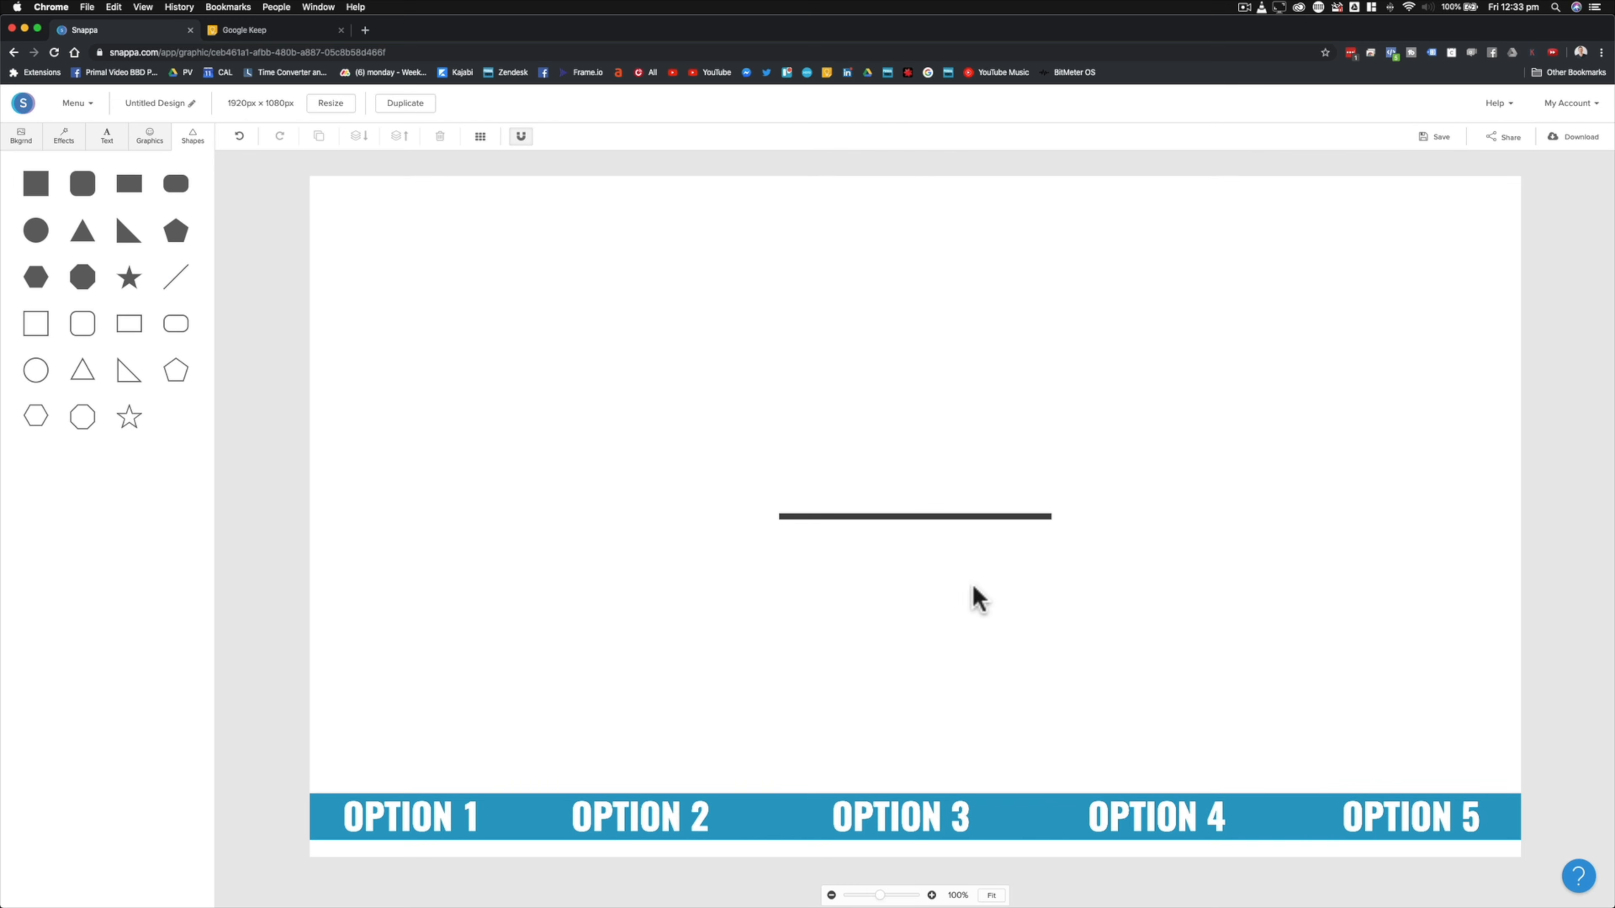
left_click(970, 518)
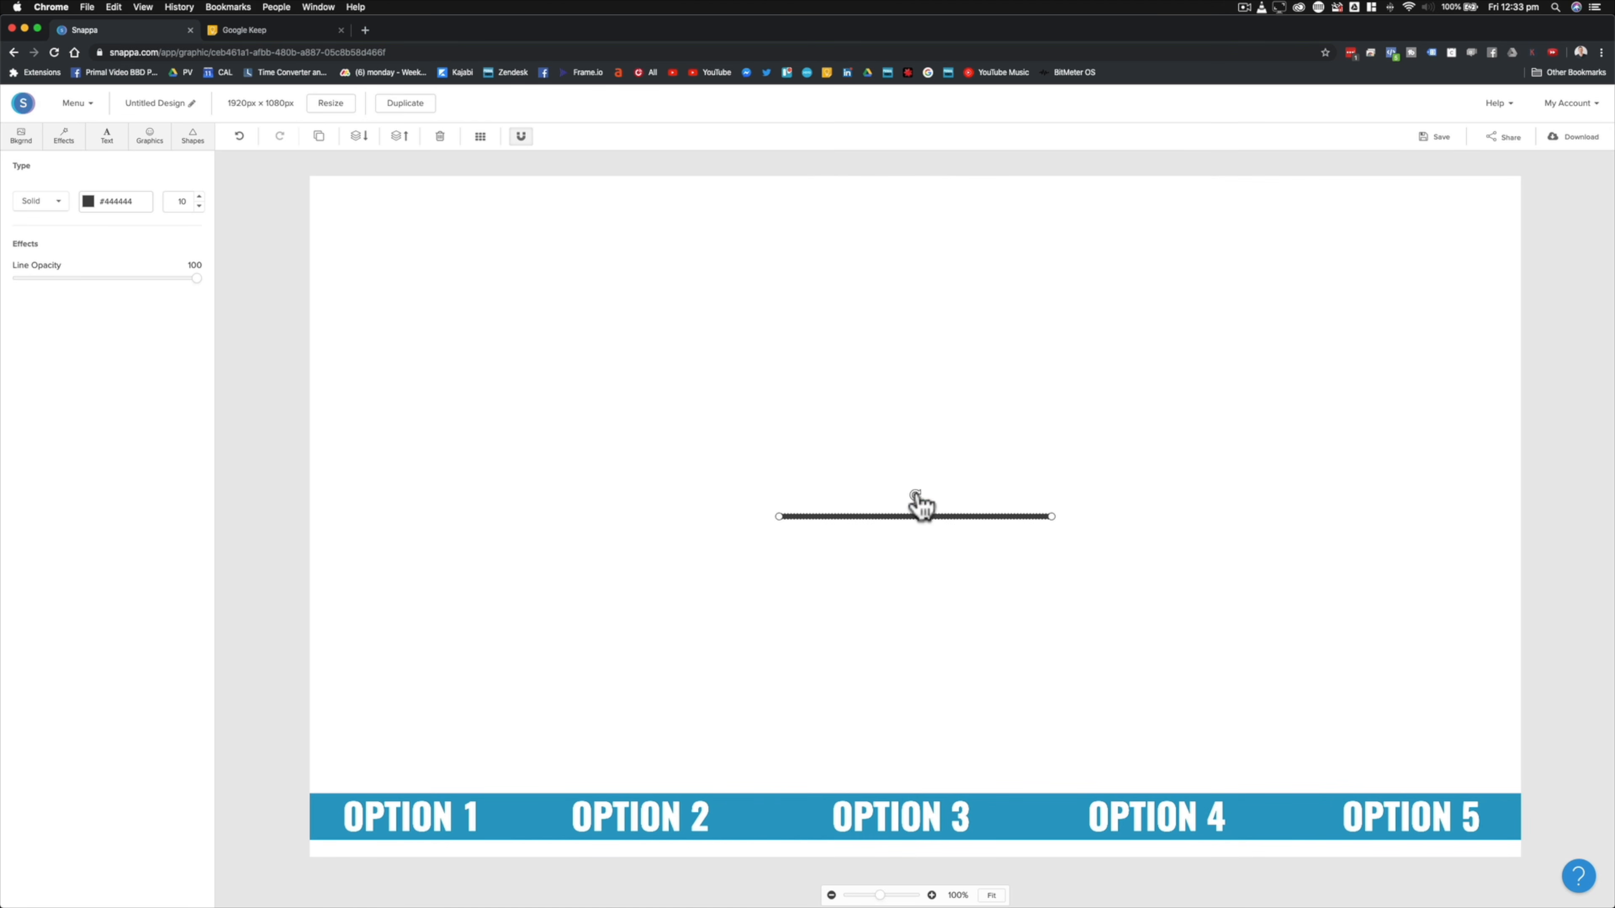
left_click_drag(916, 493, 859, 514)
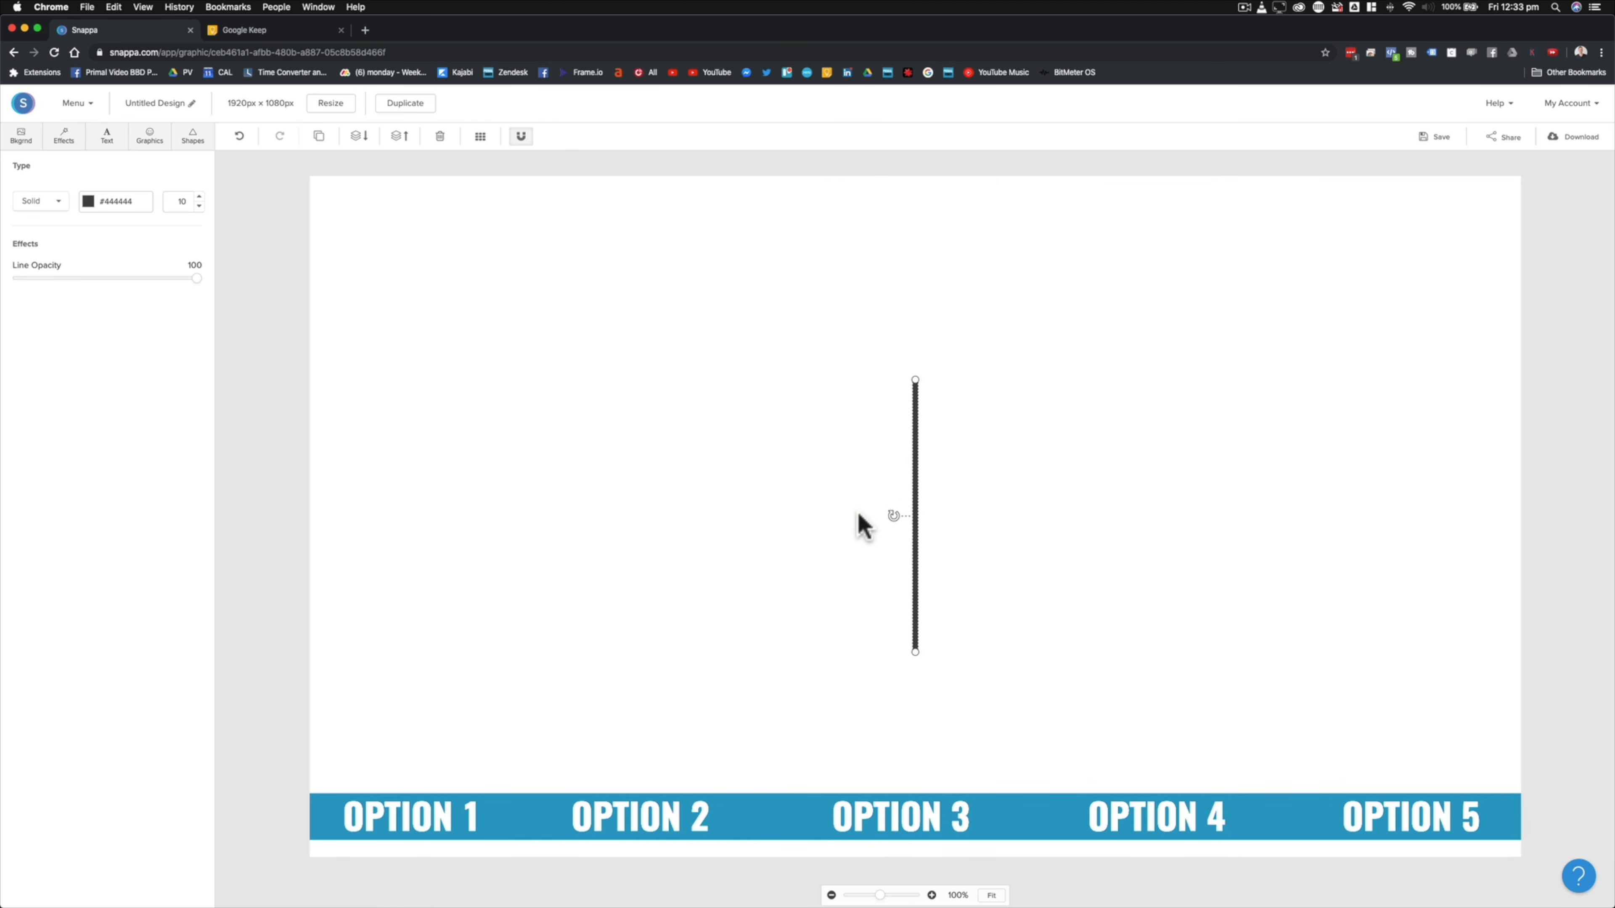
left_click_drag(915, 383, 527, 815)
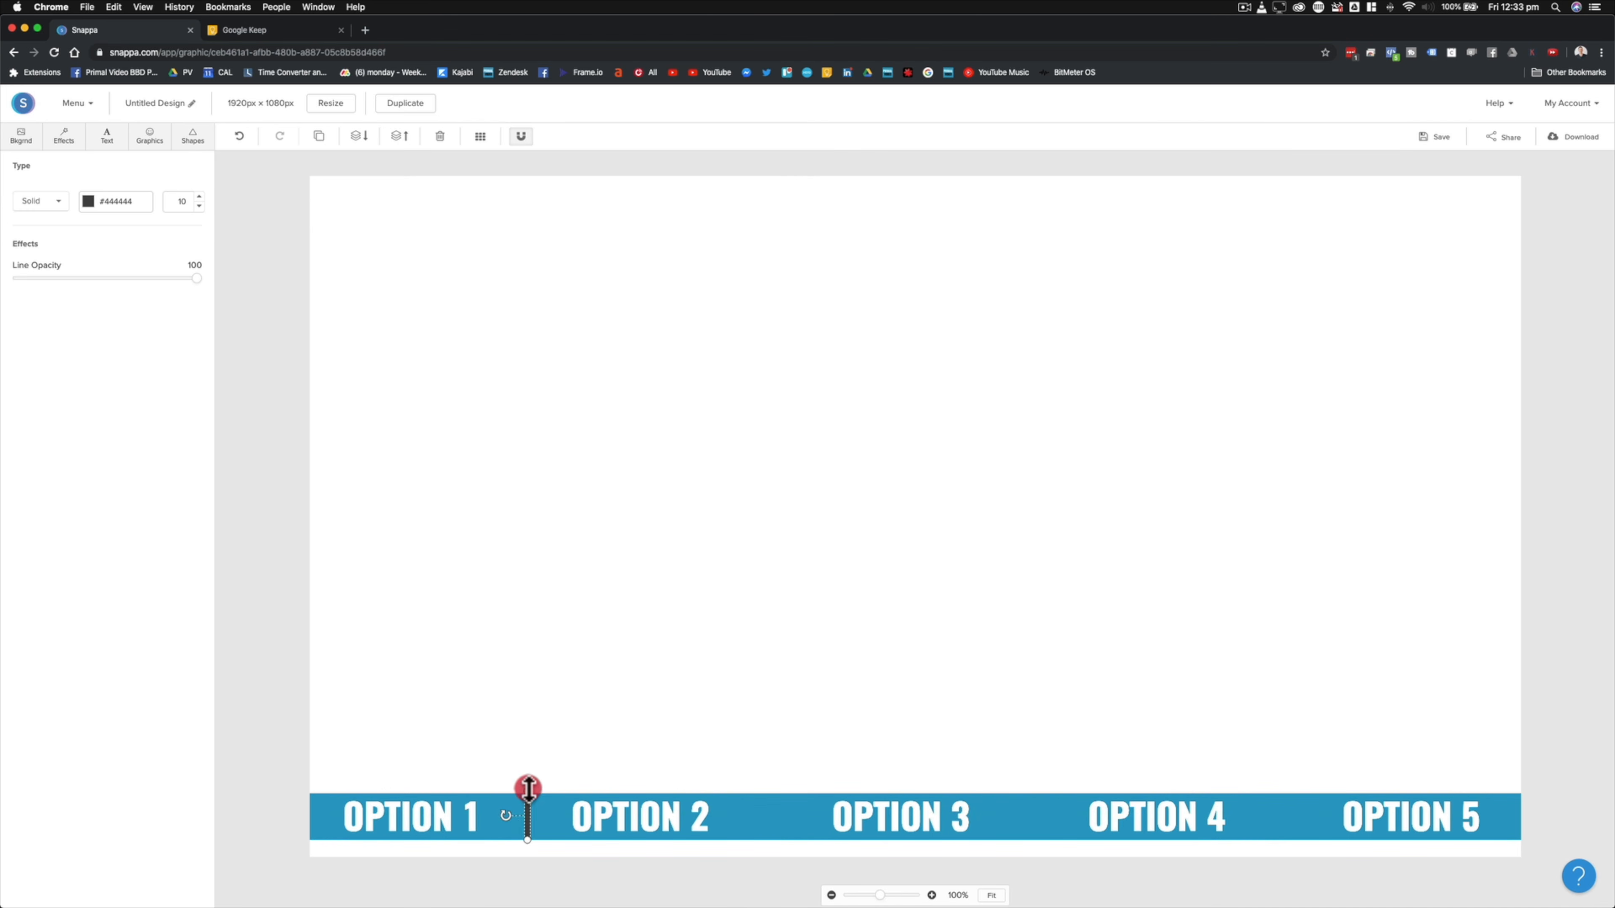
left_click(588, 741)
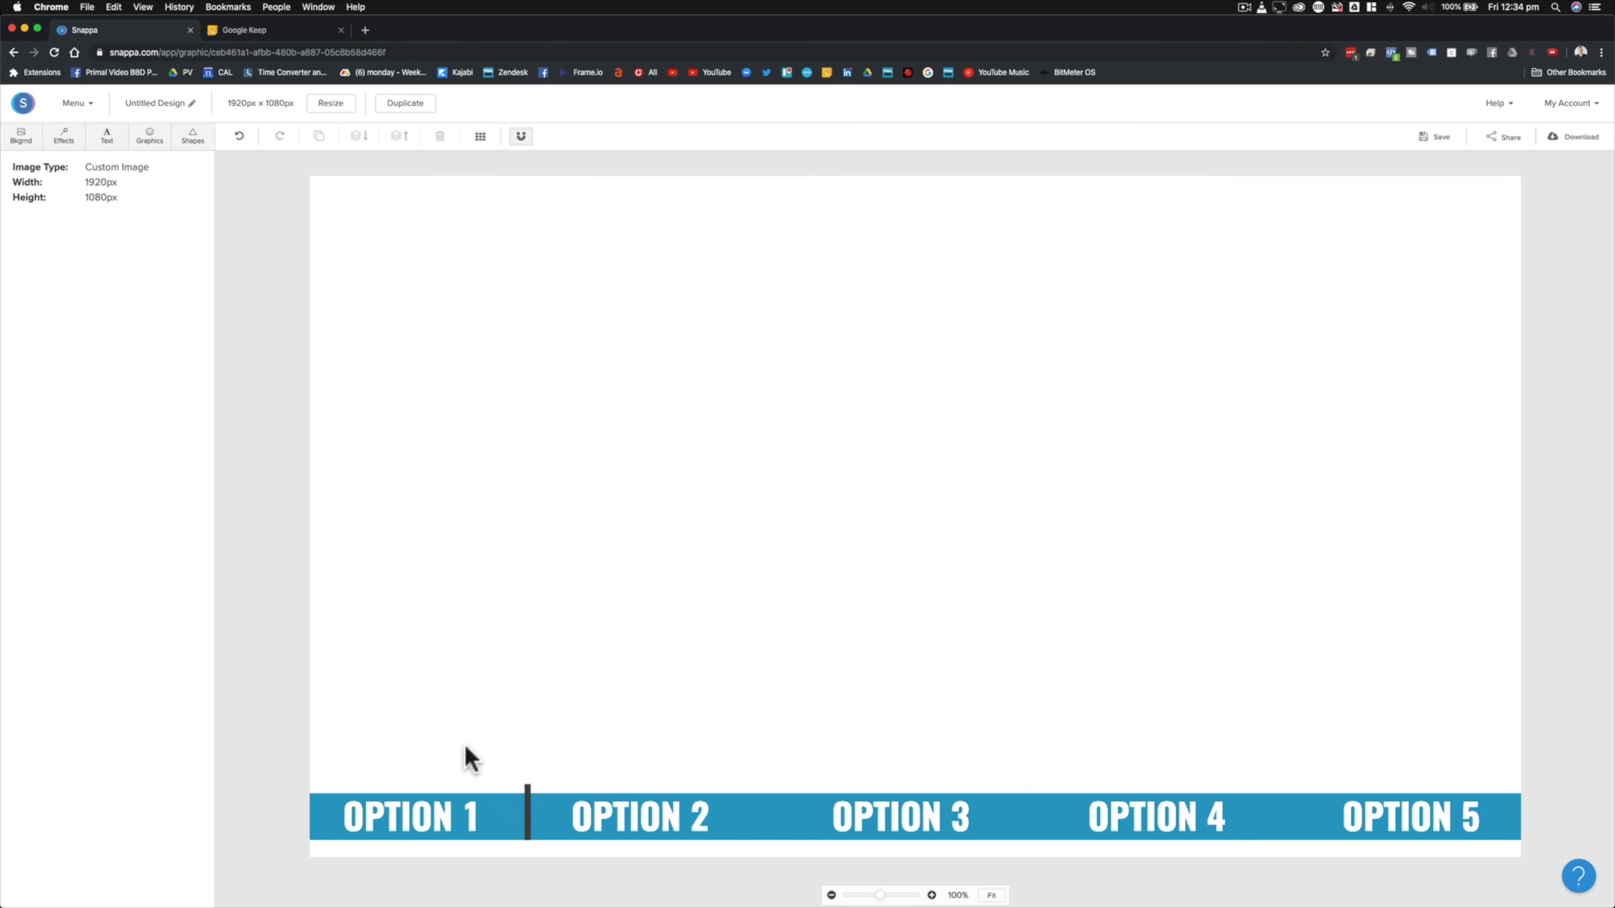
- Duplicate the divider, place the copy just before OPTION 3 and center the OPTION 2 label between the two dividers
left_click(527, 812)
left_click(319, 135)
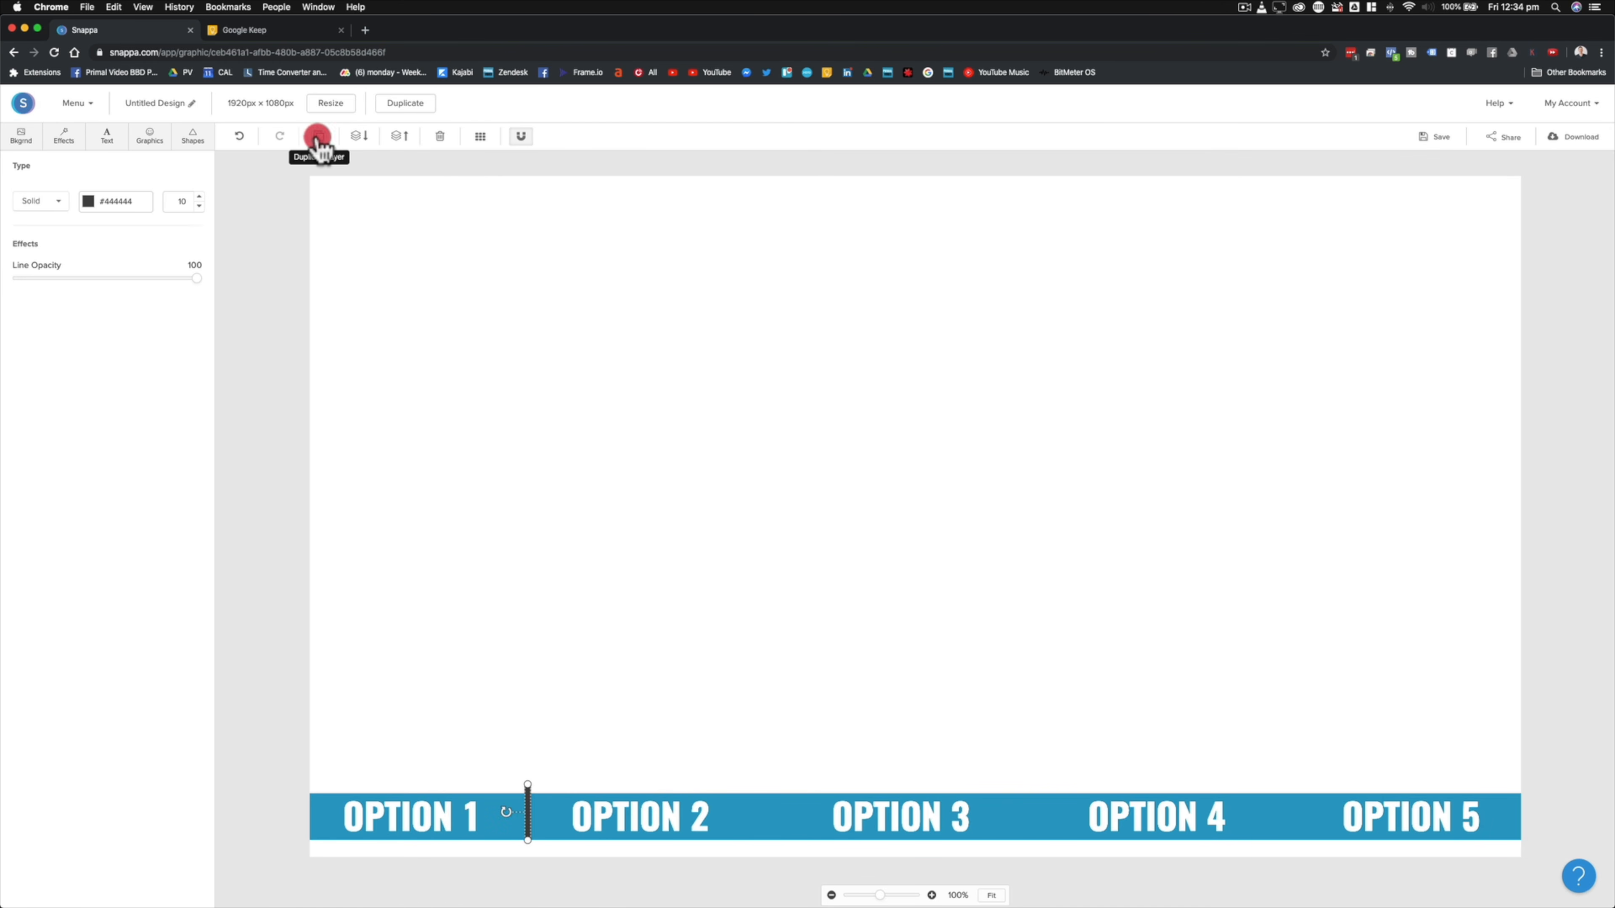
left_click_drag(539, 824, 782, 822)
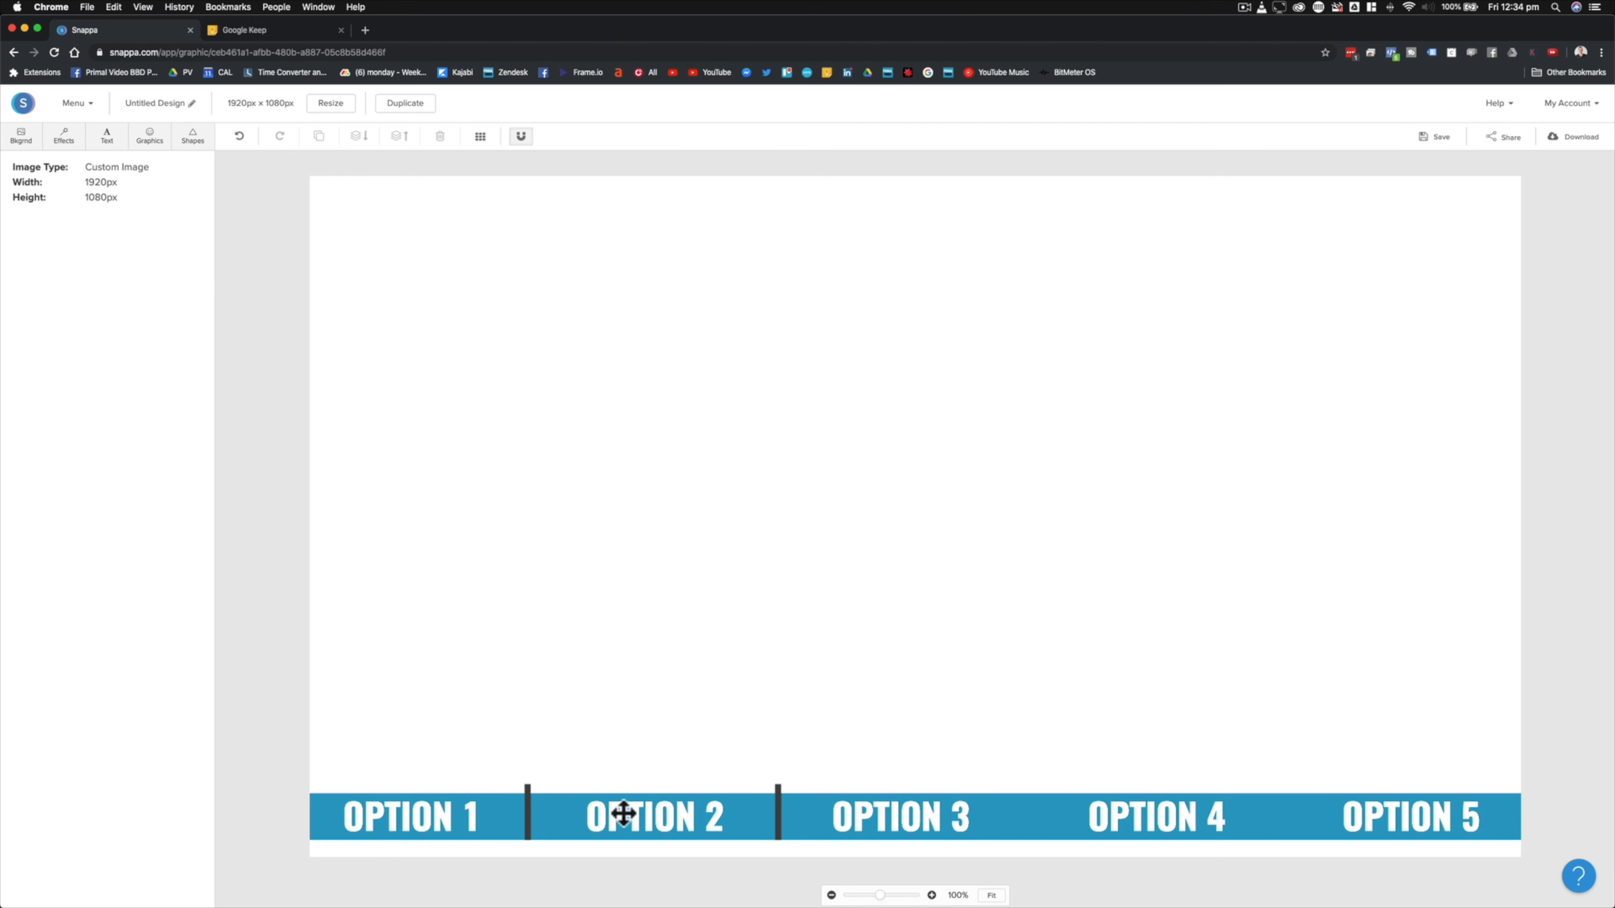
left_click_drag(779, 814, 818, 812)
left_click_drag(692, 815, 702, 816)
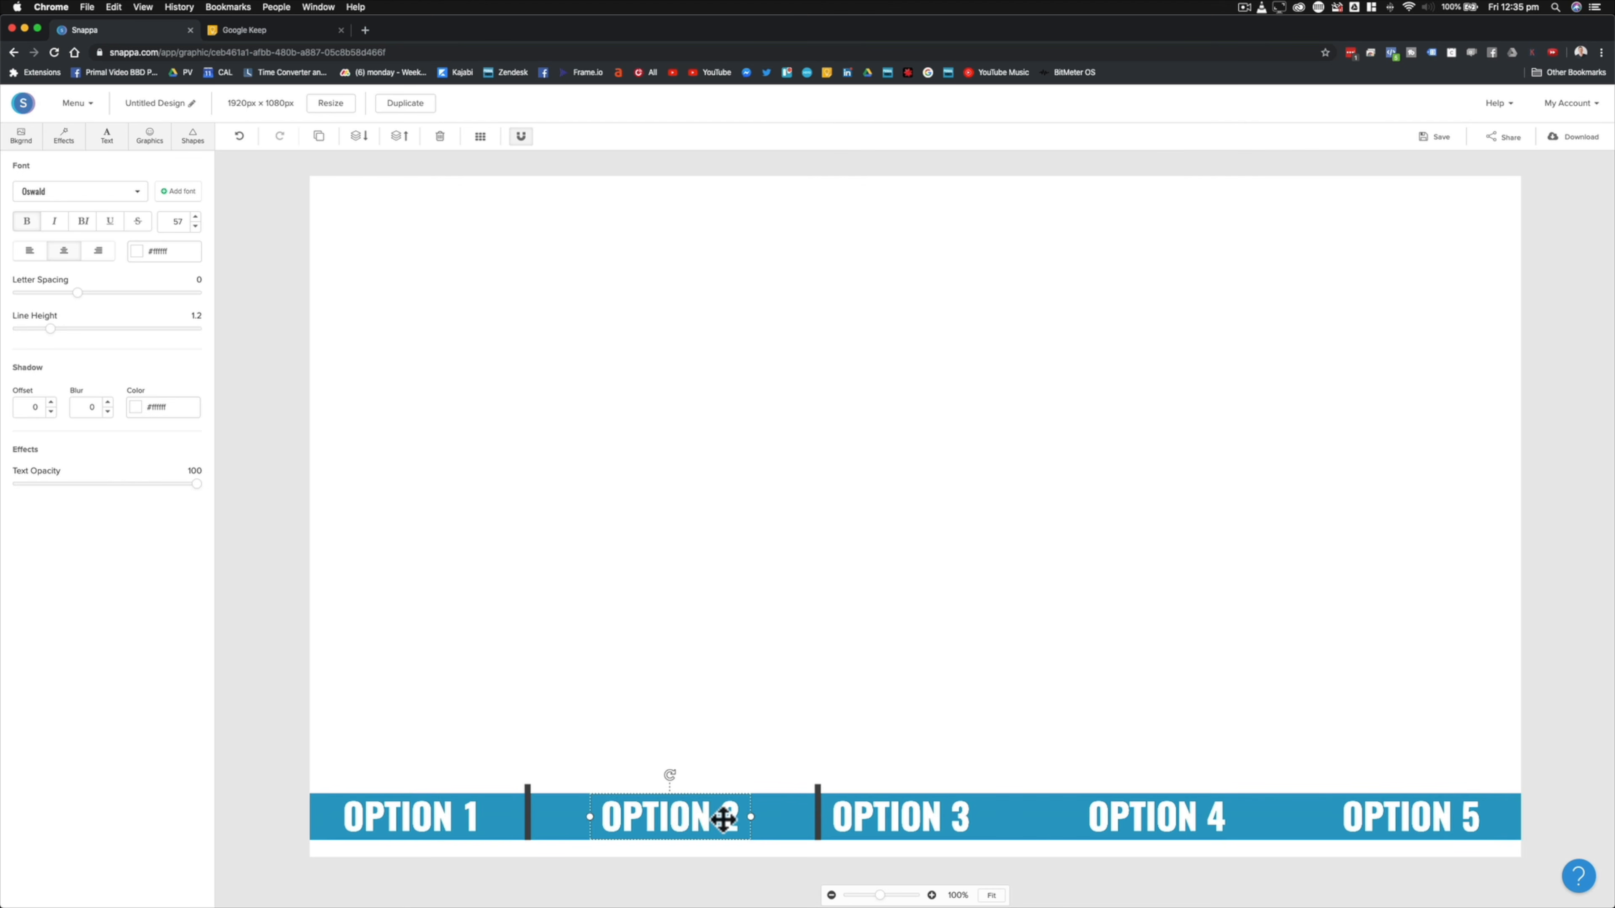
- Duplicate the divider before OPTION 3 and place the copy just after the OPTION 3 label
left_click(869, 810)
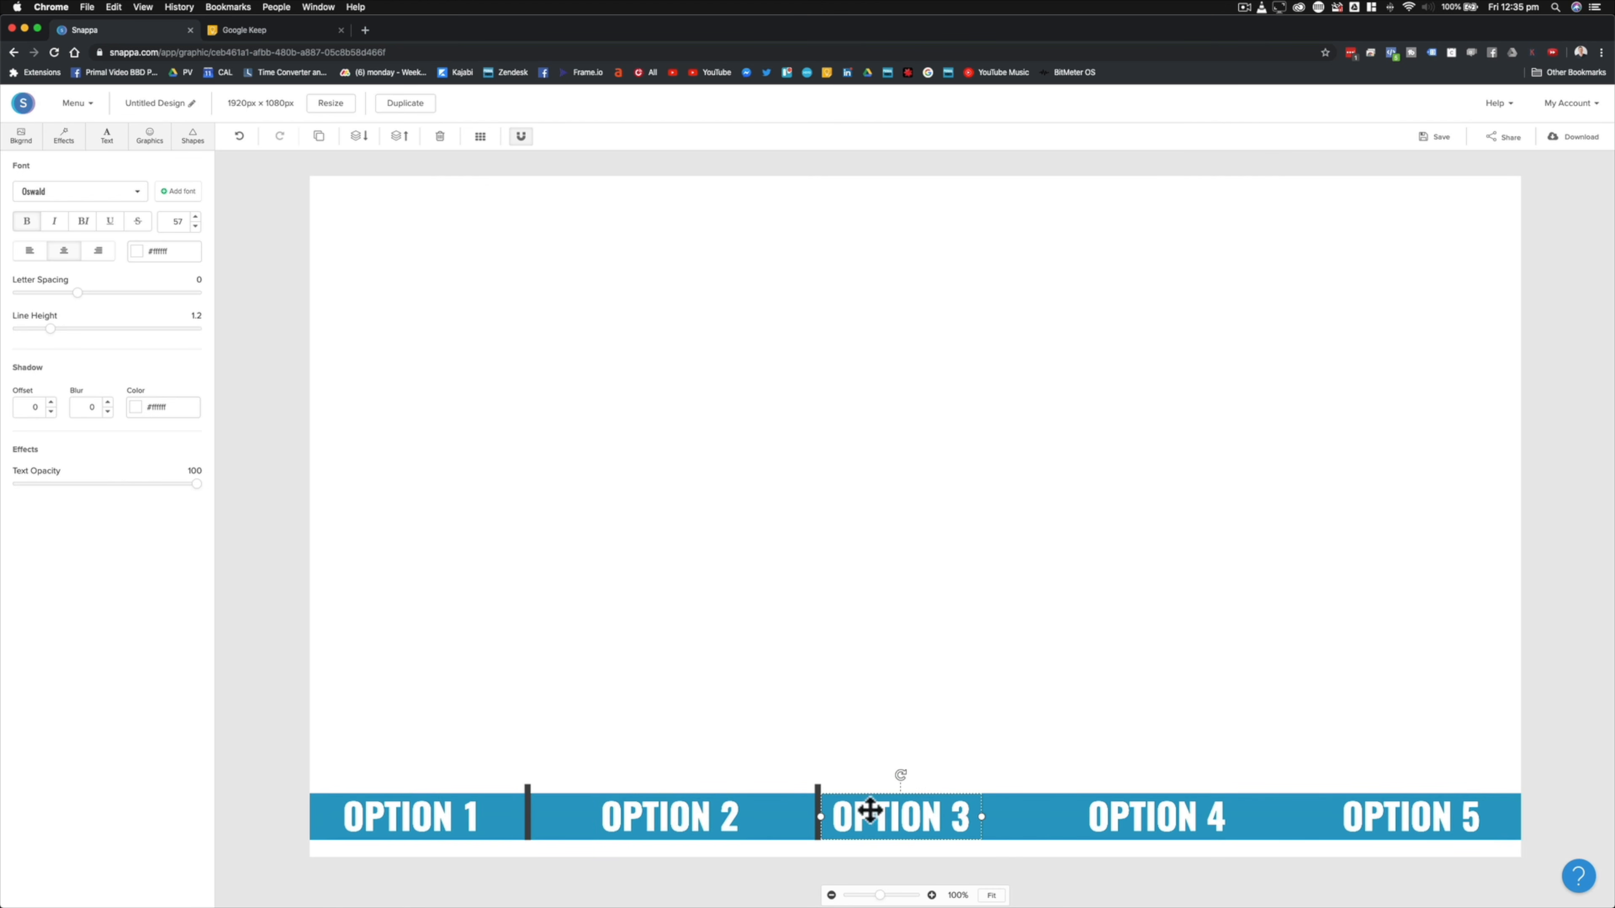
left_click(817, 807)
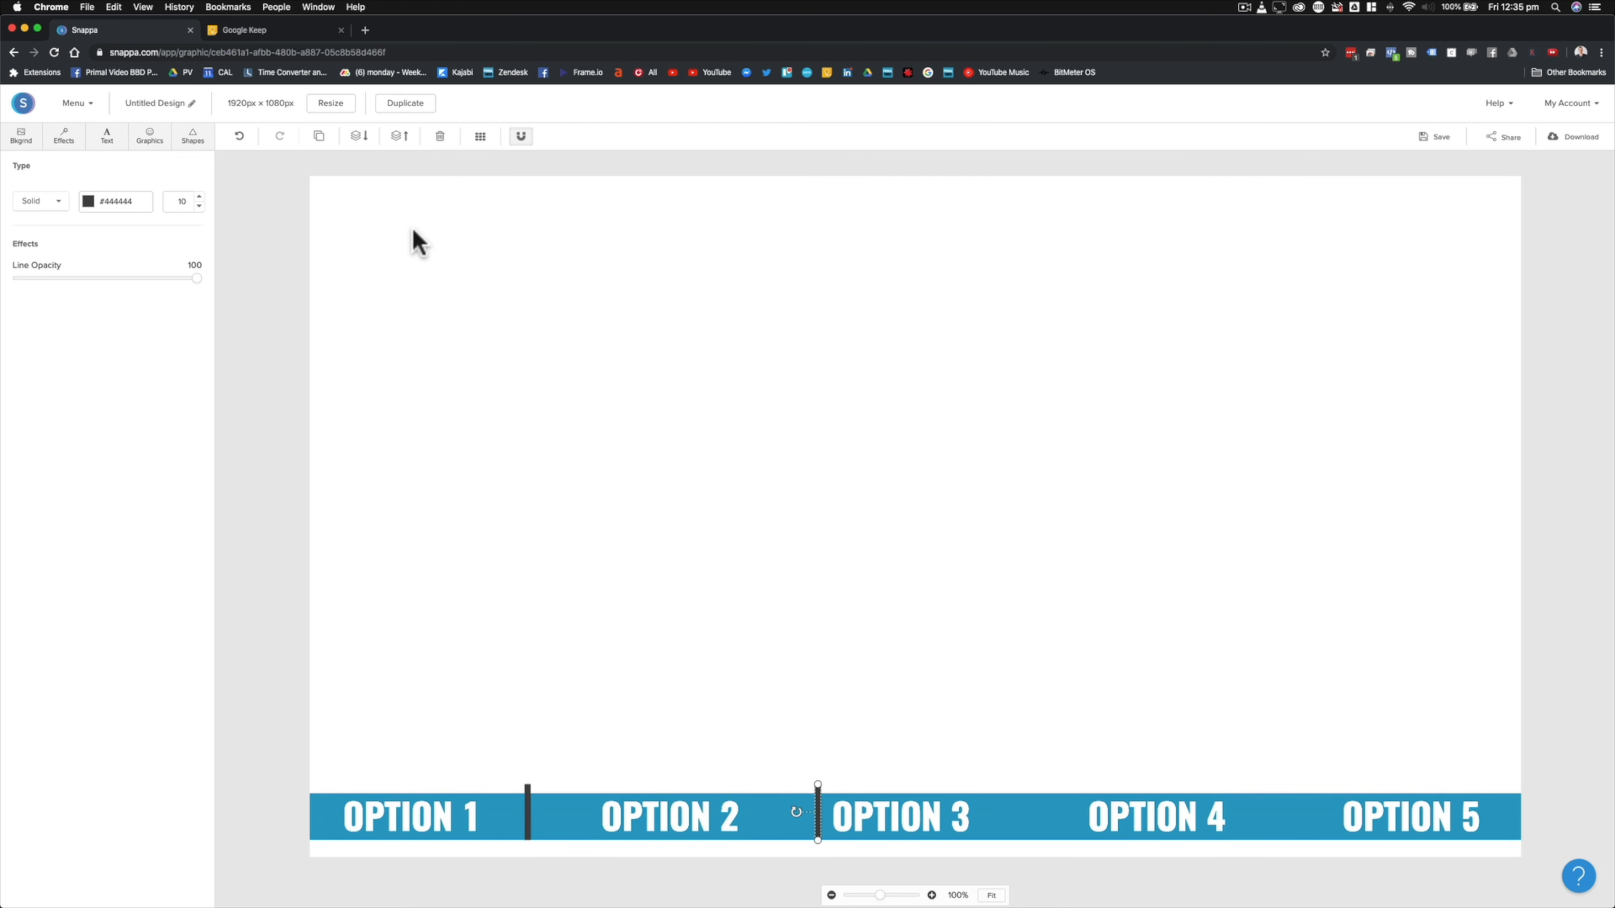
left_click(319, 136)
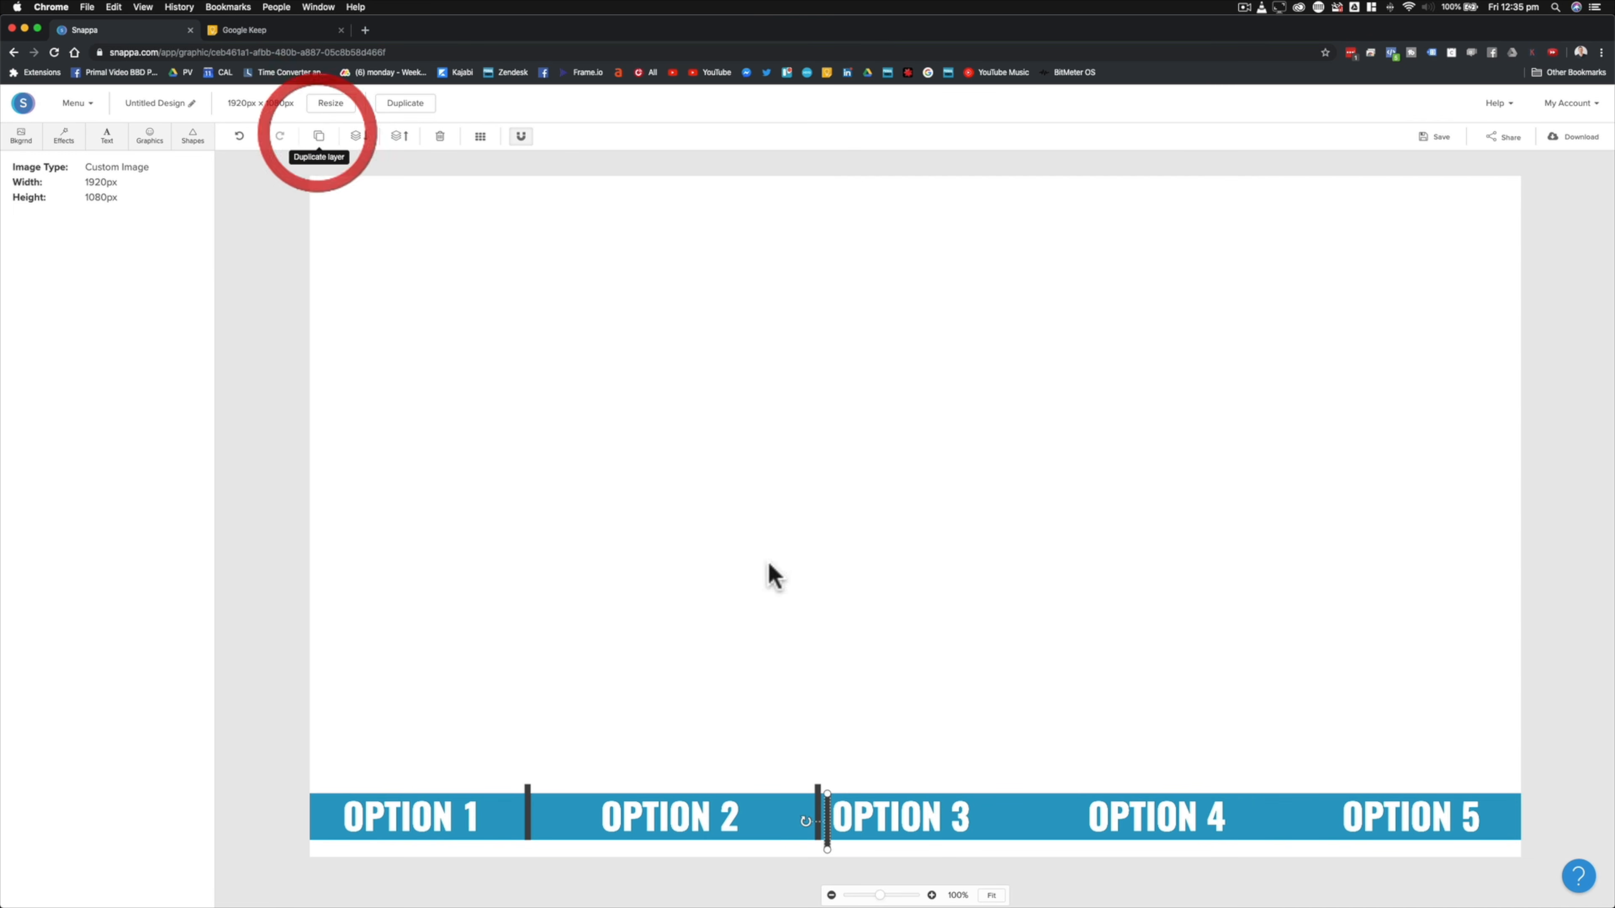
left_click_drag(827, 815, 984, 803)
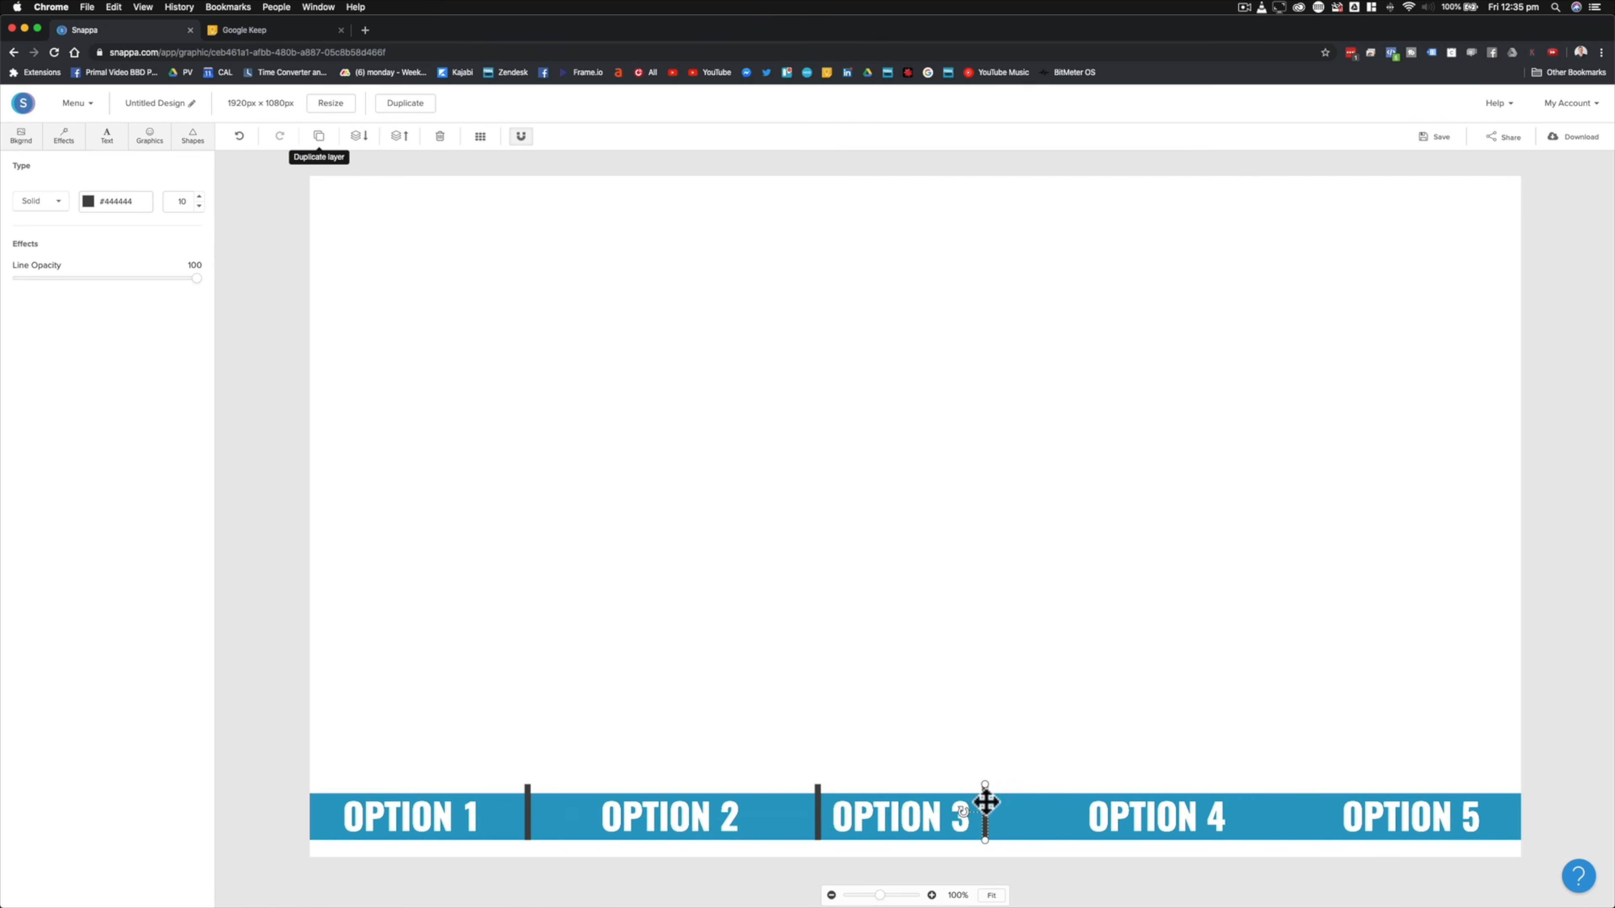
left_click(1038, 754)
- Duplicate the divider after OPTION 3 and place the copy between OPTION 4 and OPTION 5
left_click(986, 800)
left_click(321, 138)
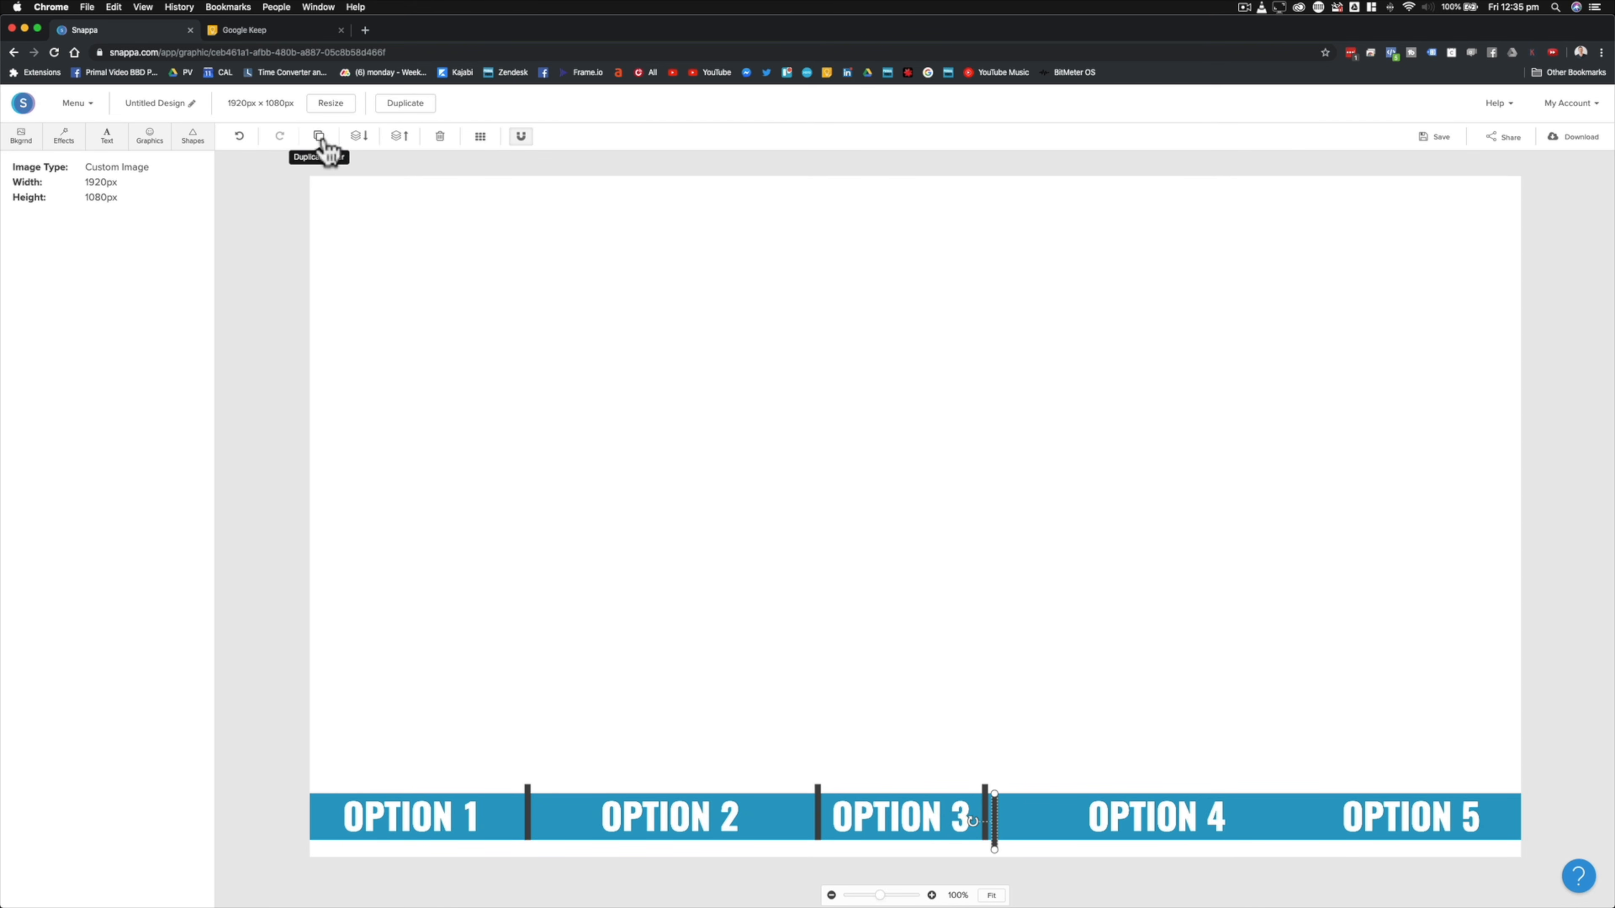
left_click_drag(996, 816, 1329, 807)
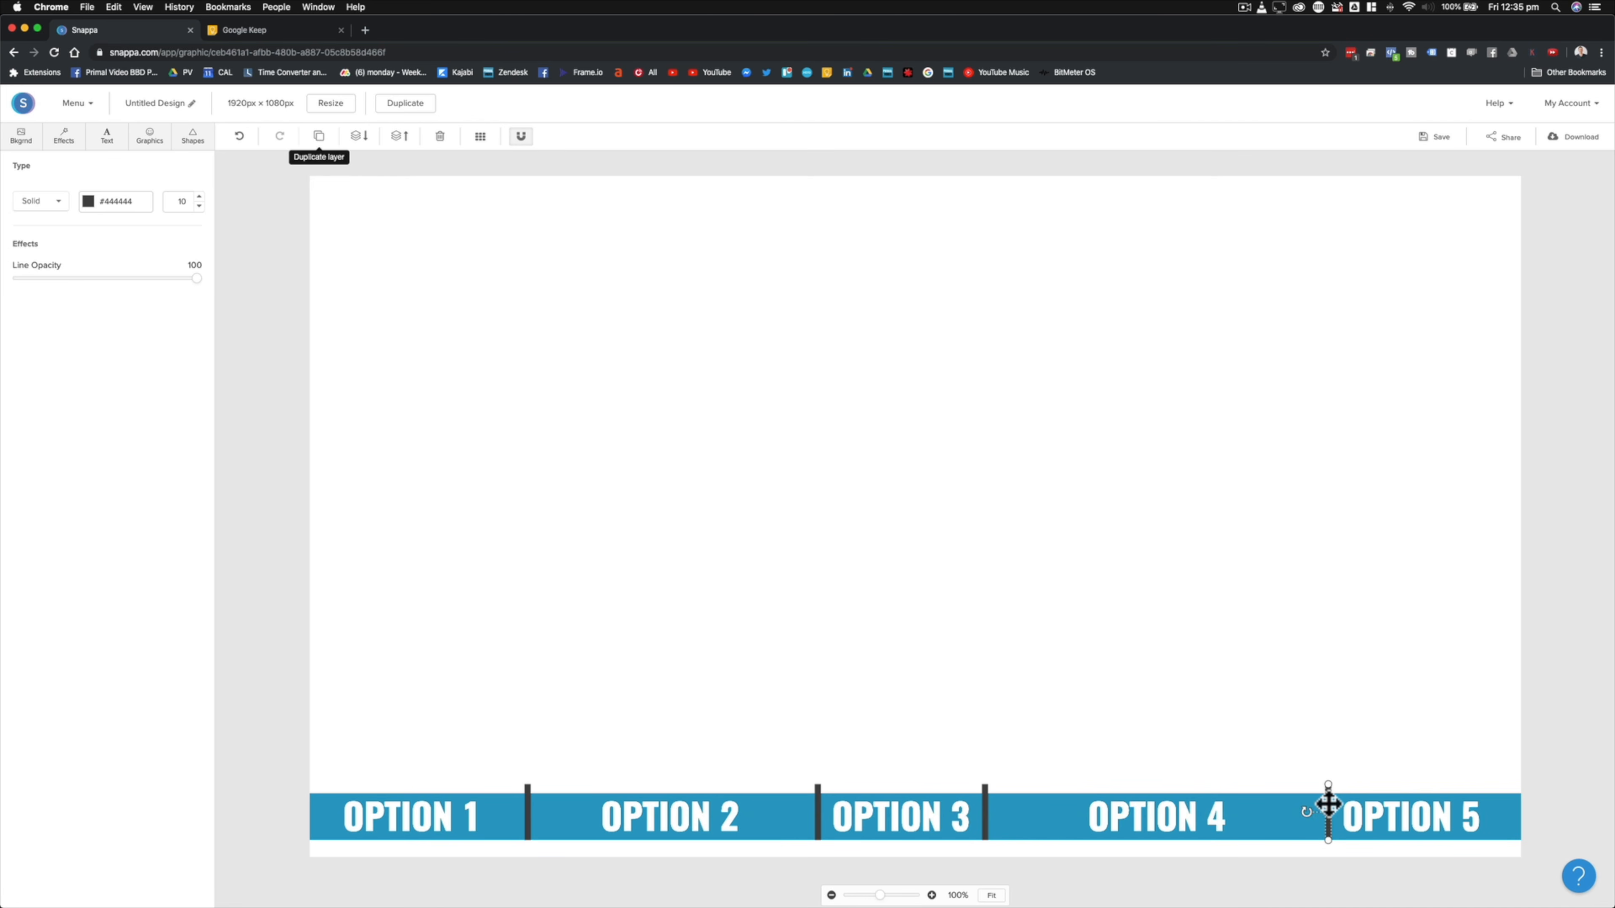
left_click(1179, 823)
left_click(1388, 765)
- Duplicate the divider before OPTION 5 and place the copy at the right end of the blue band
left_click(1329, 819)
left_click(318, 137)
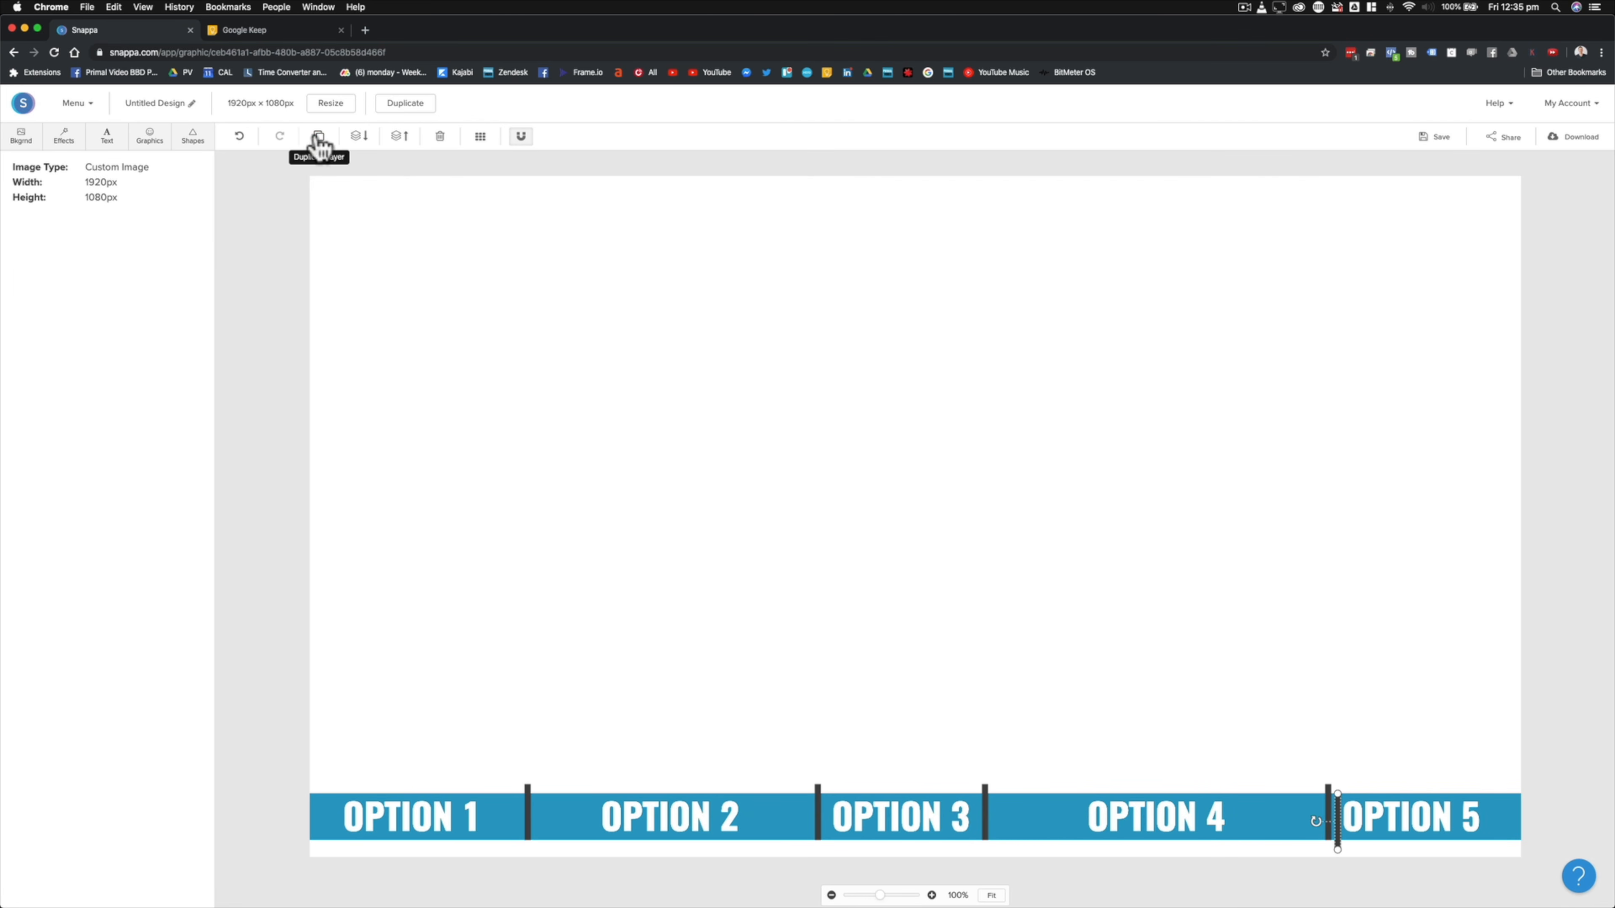
left_click_drag(1338, 819, 1516, 807)
left_click(1462, 750)
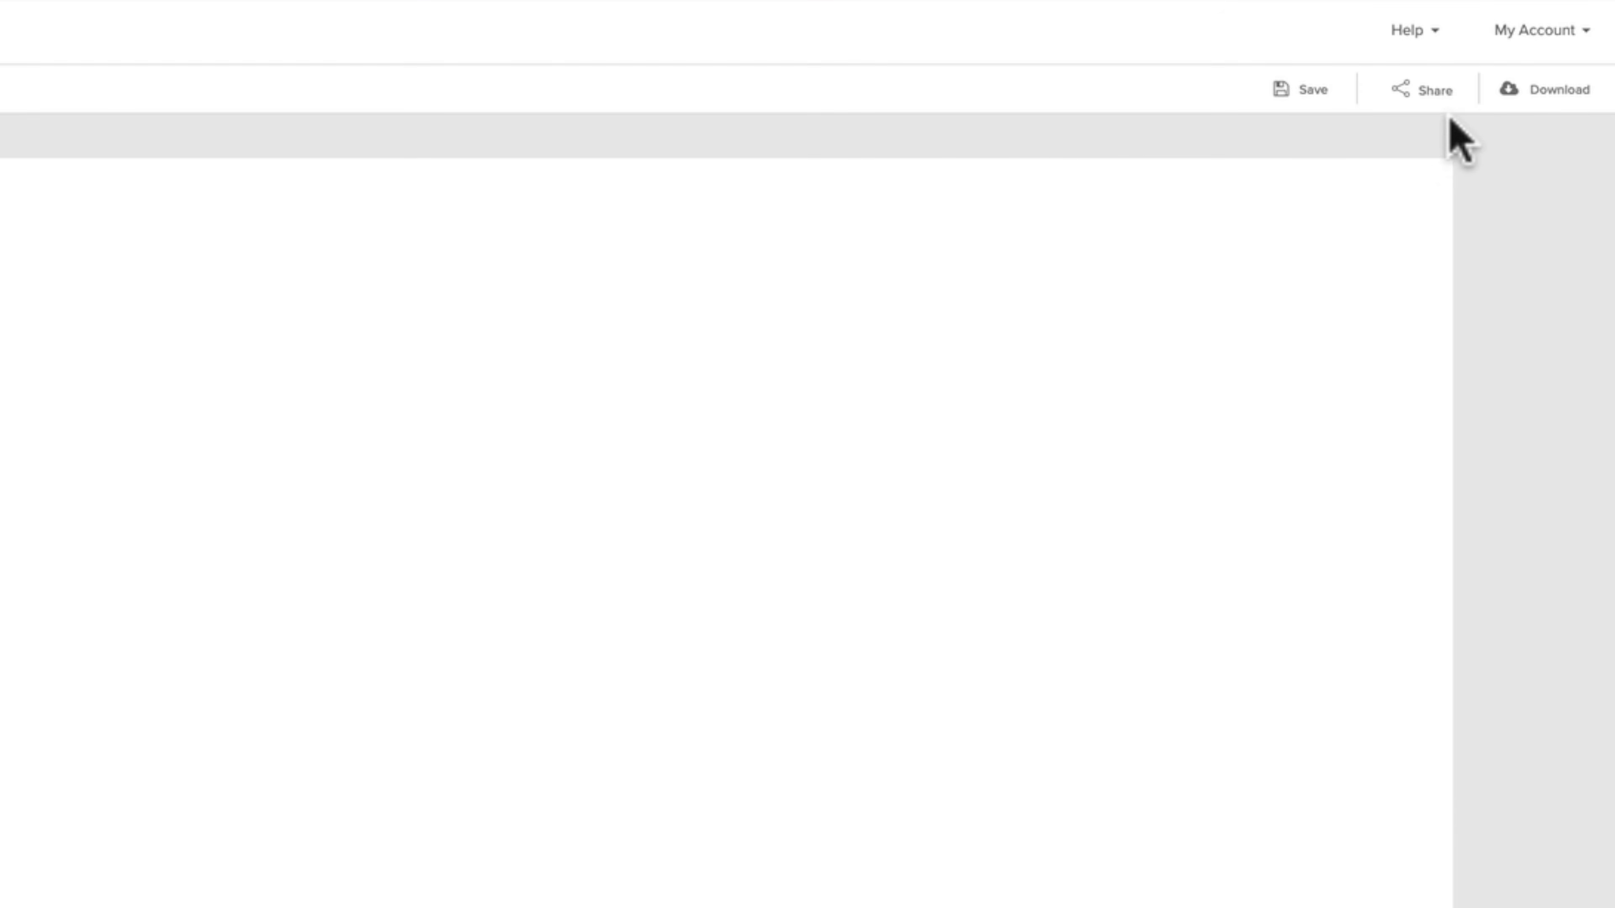
- Download the design as a High-res PNG with a transparent background, saving it to the Desktop as Progress.png
left_click(1529, 96)
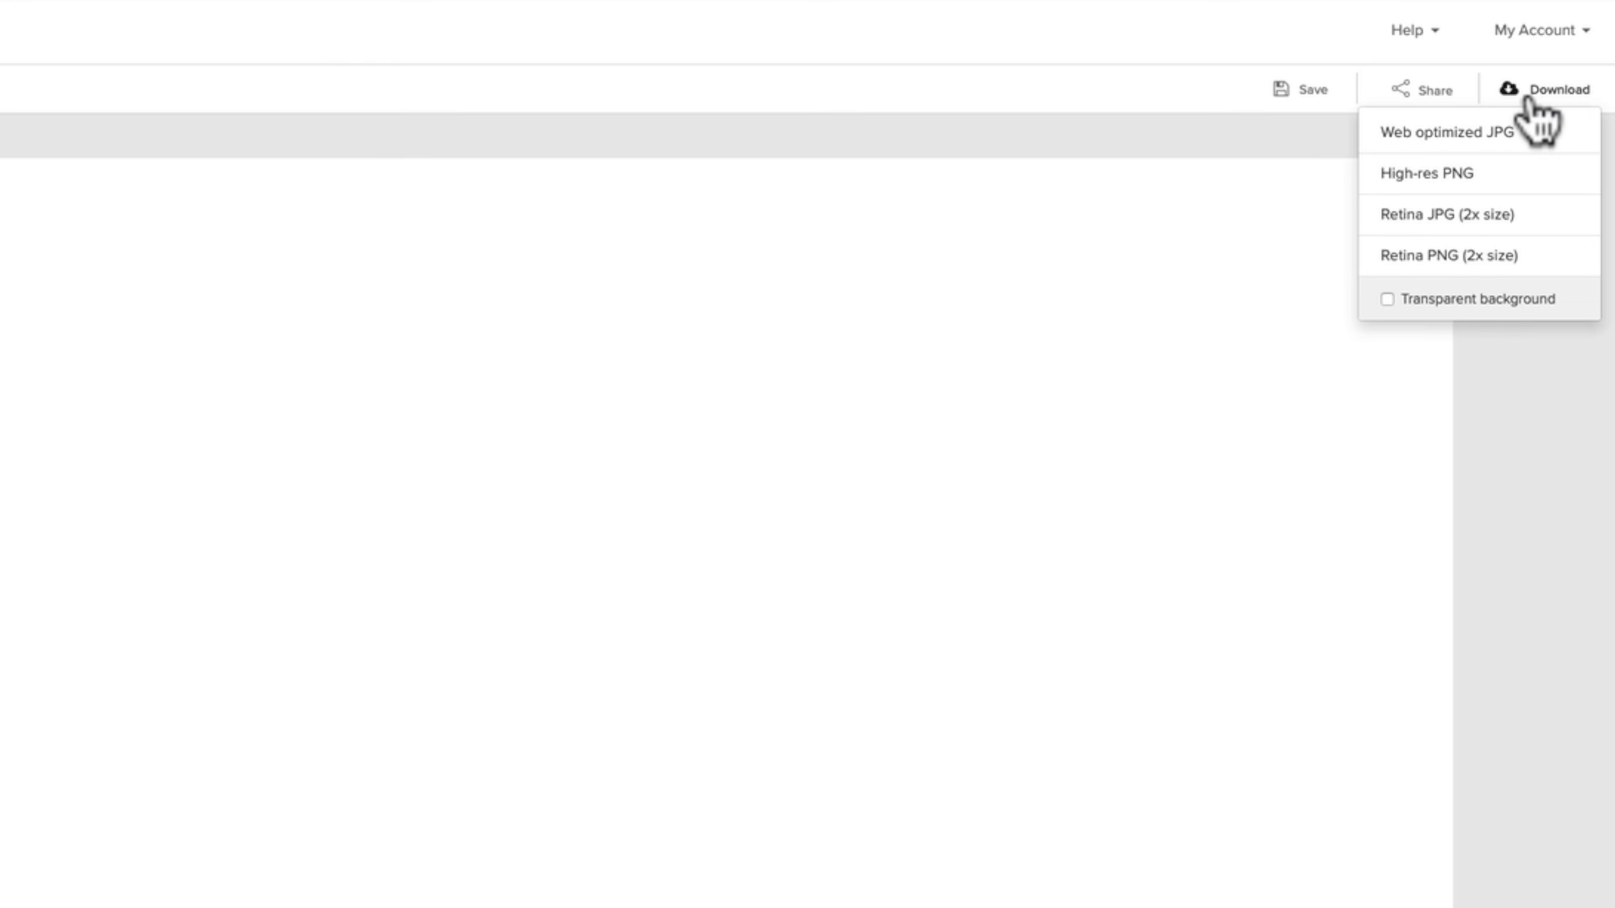
left_click(1388, 299)
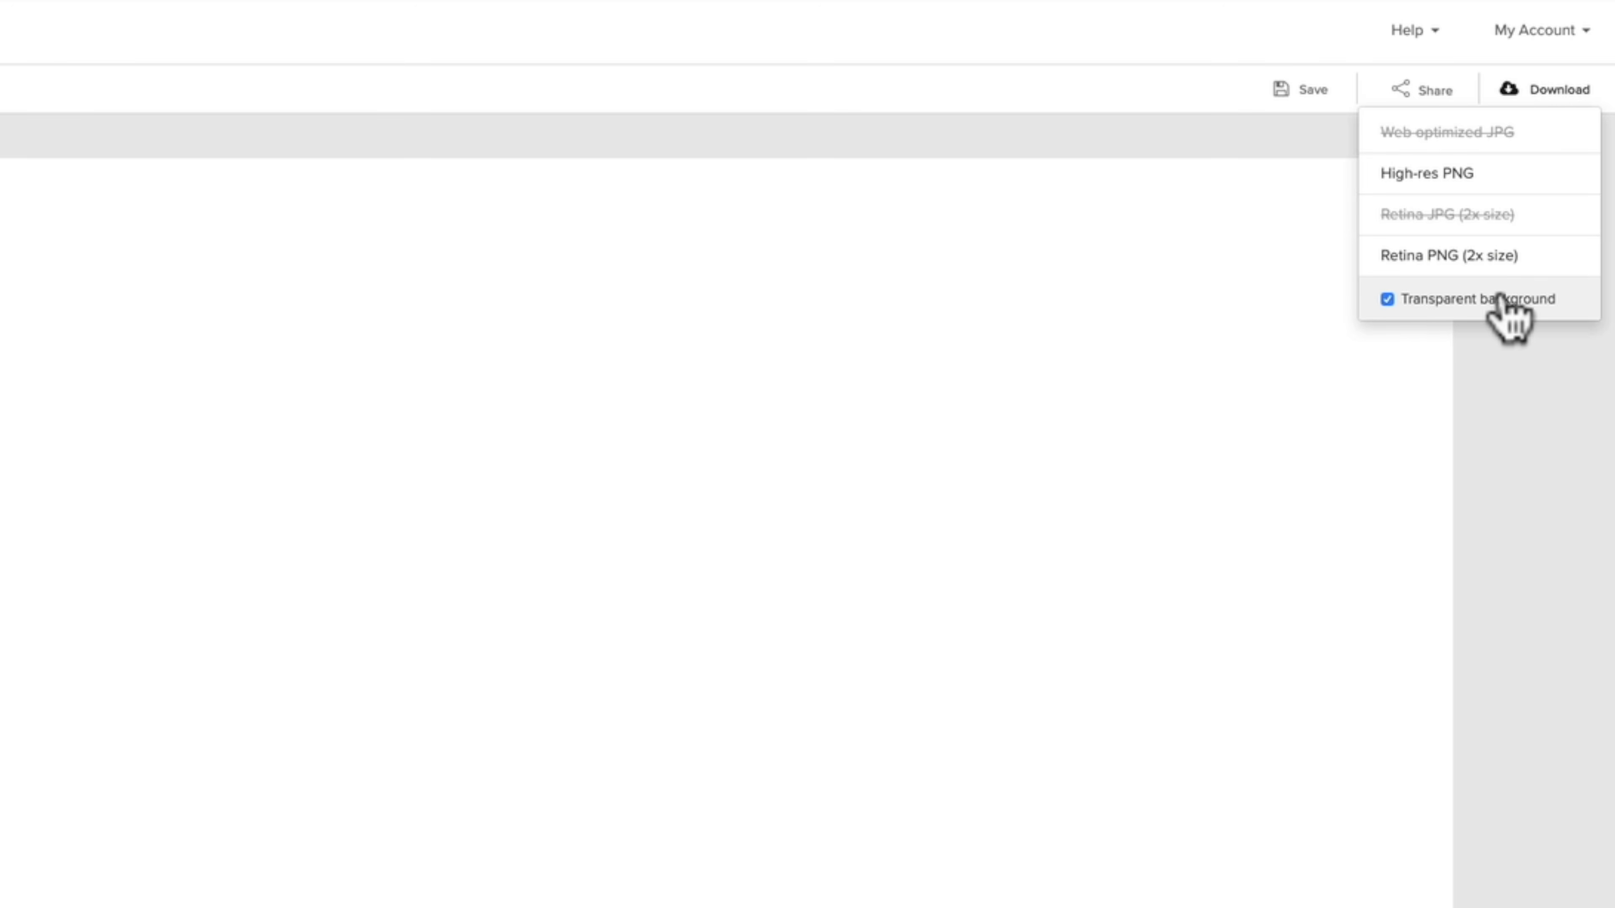
left_click(1462, 181)
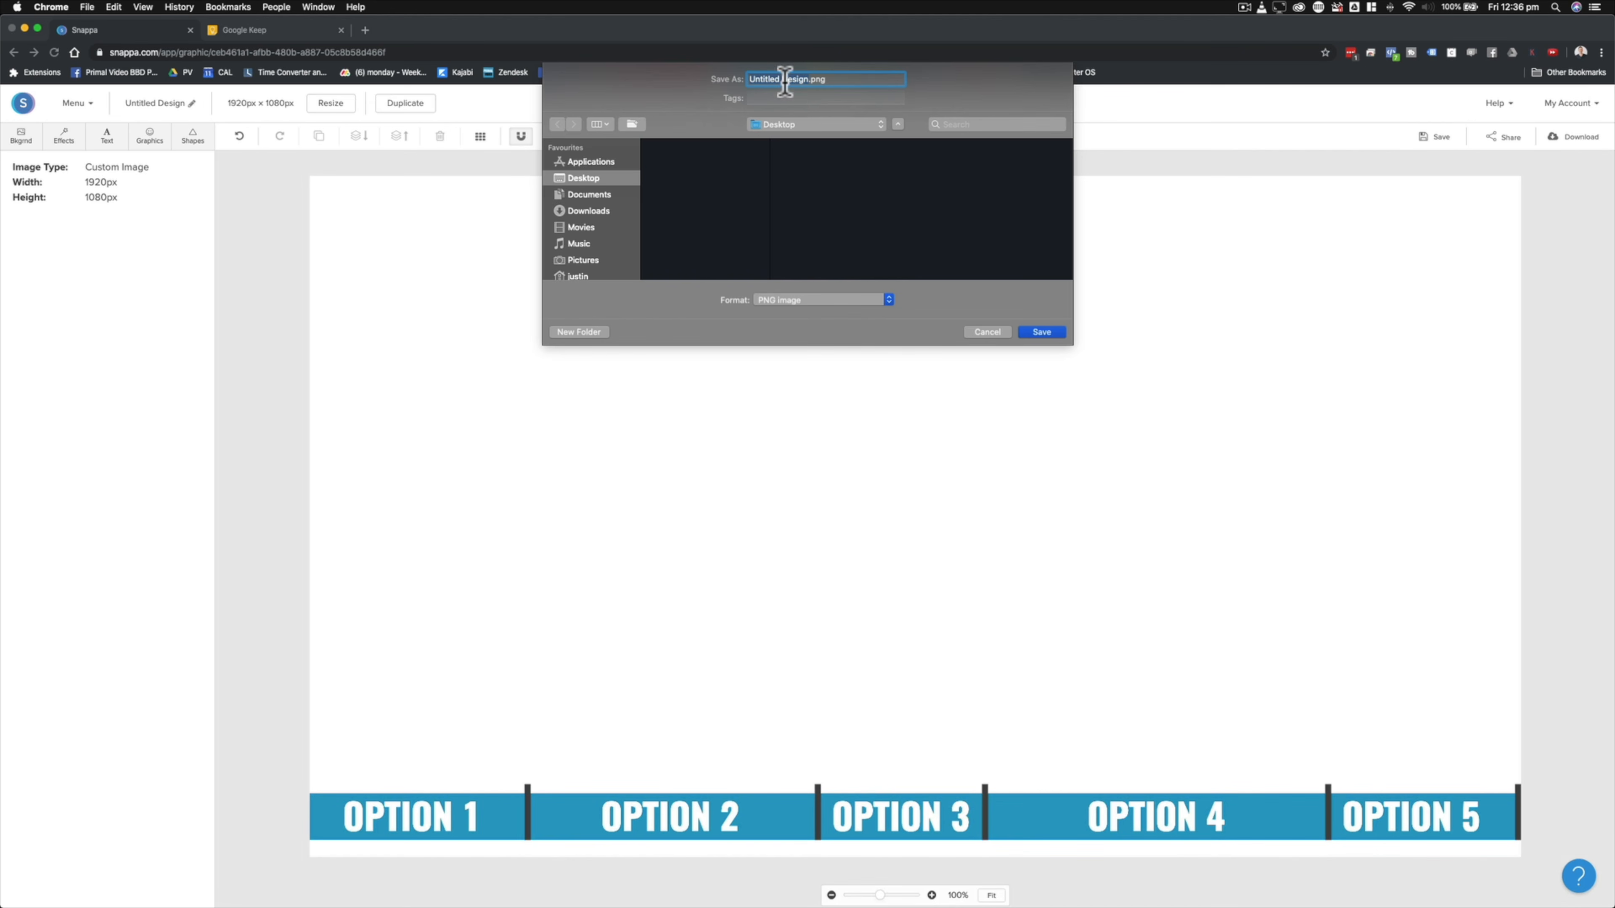
key("BackSpace")
left_click(1050, 333)
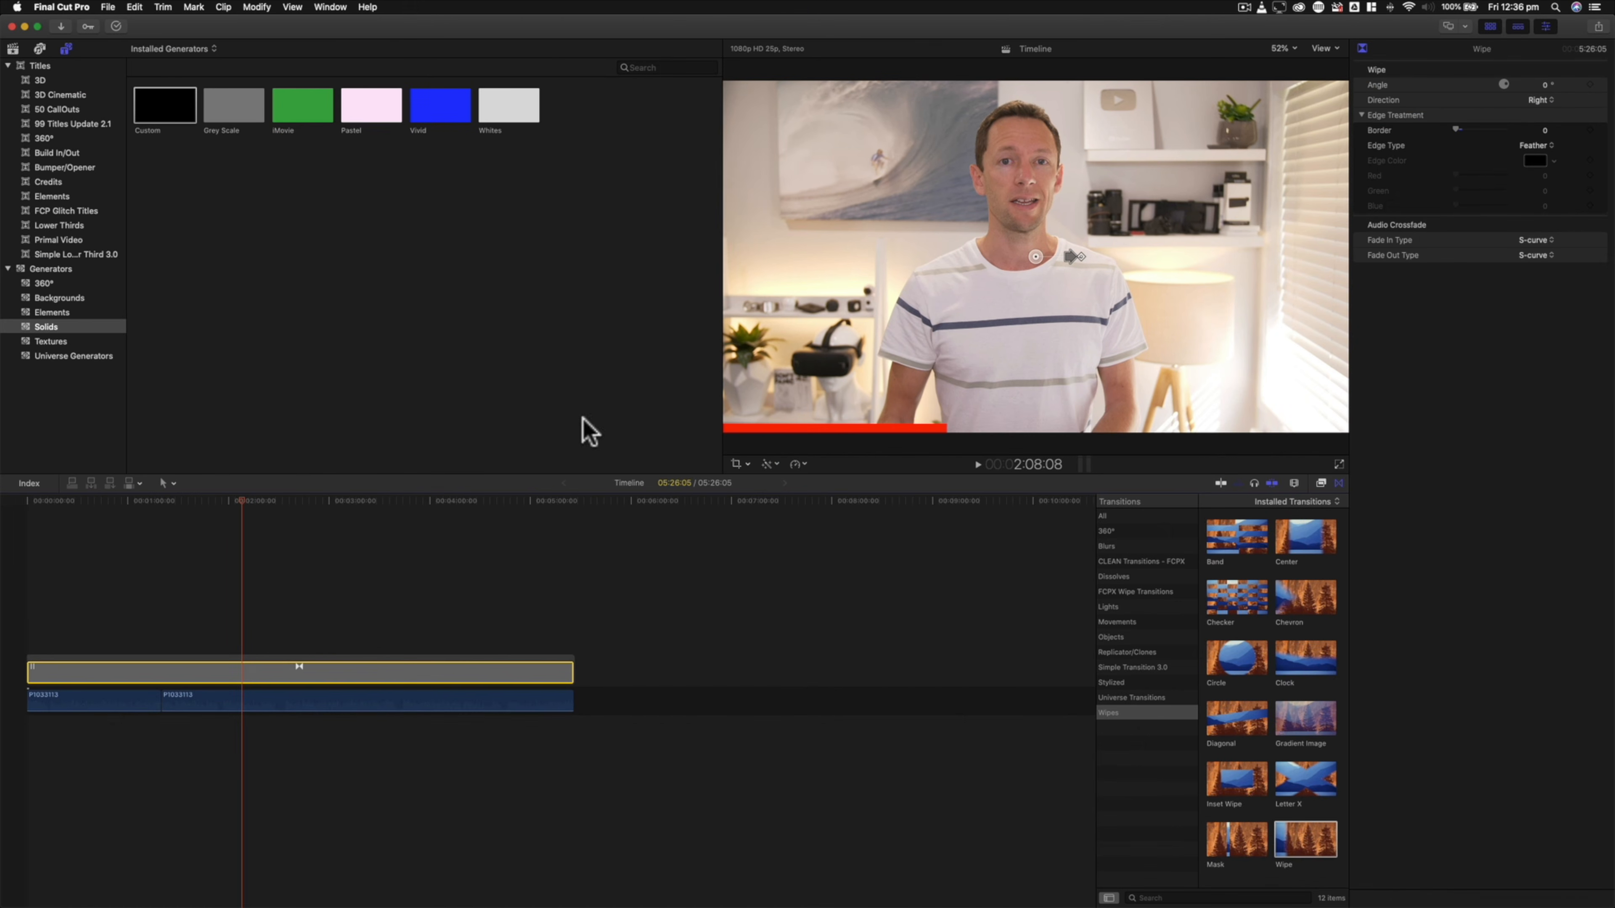
- Switch to Final Cut Pro and import Progress.png from the Desktop into the 11-10-19 event
left_click(13, 49)
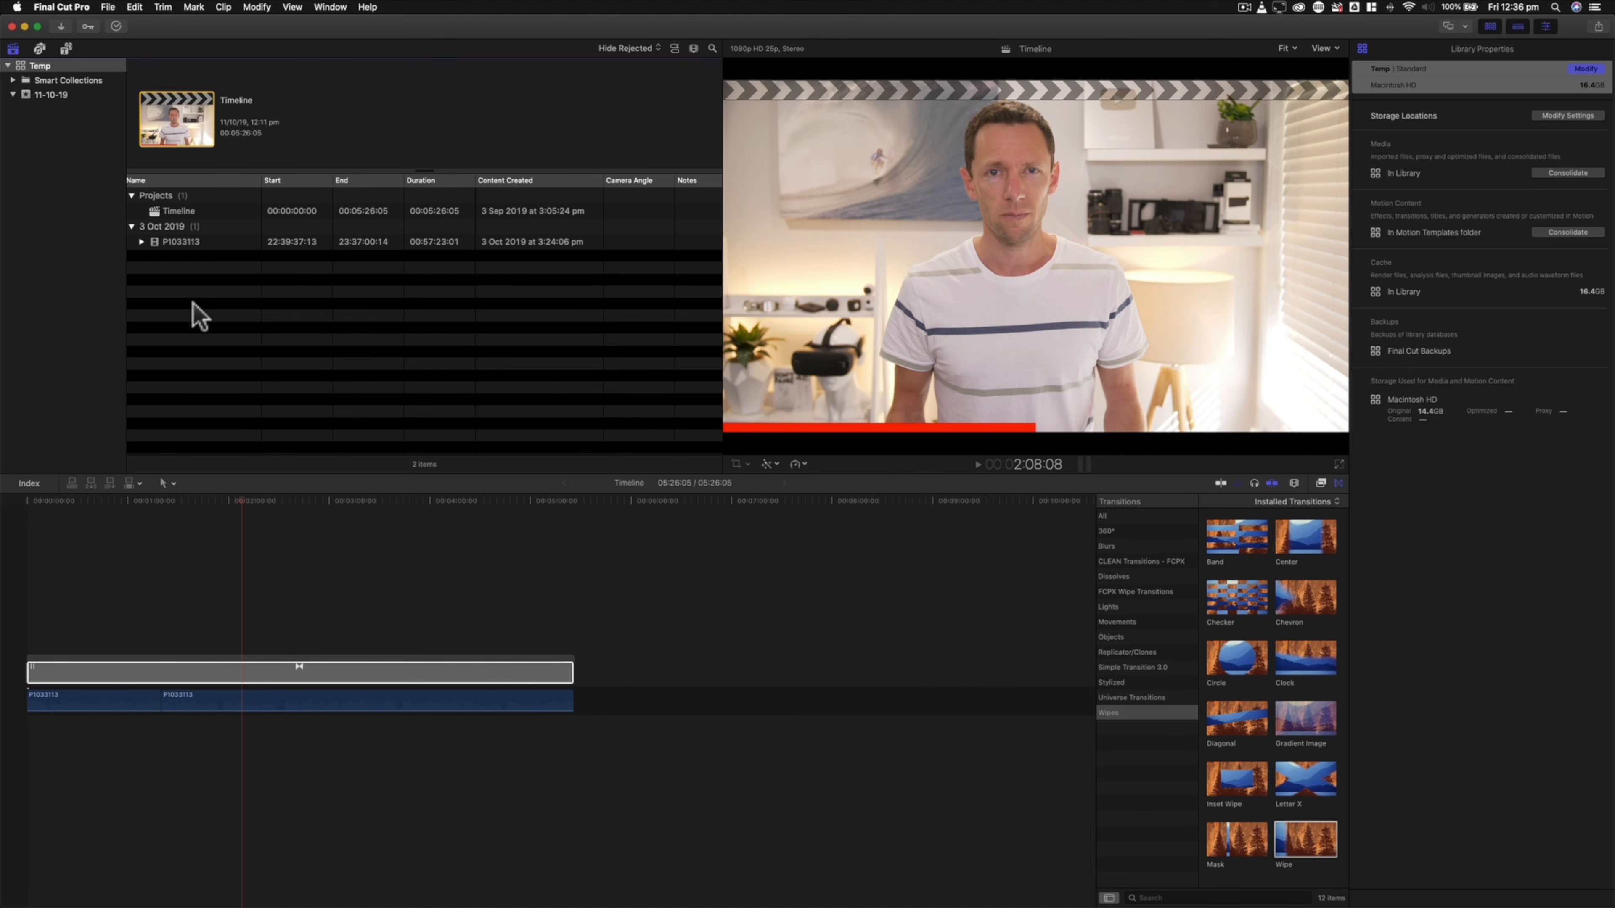
left_click(109, 7)
mouse_move(140, 87)
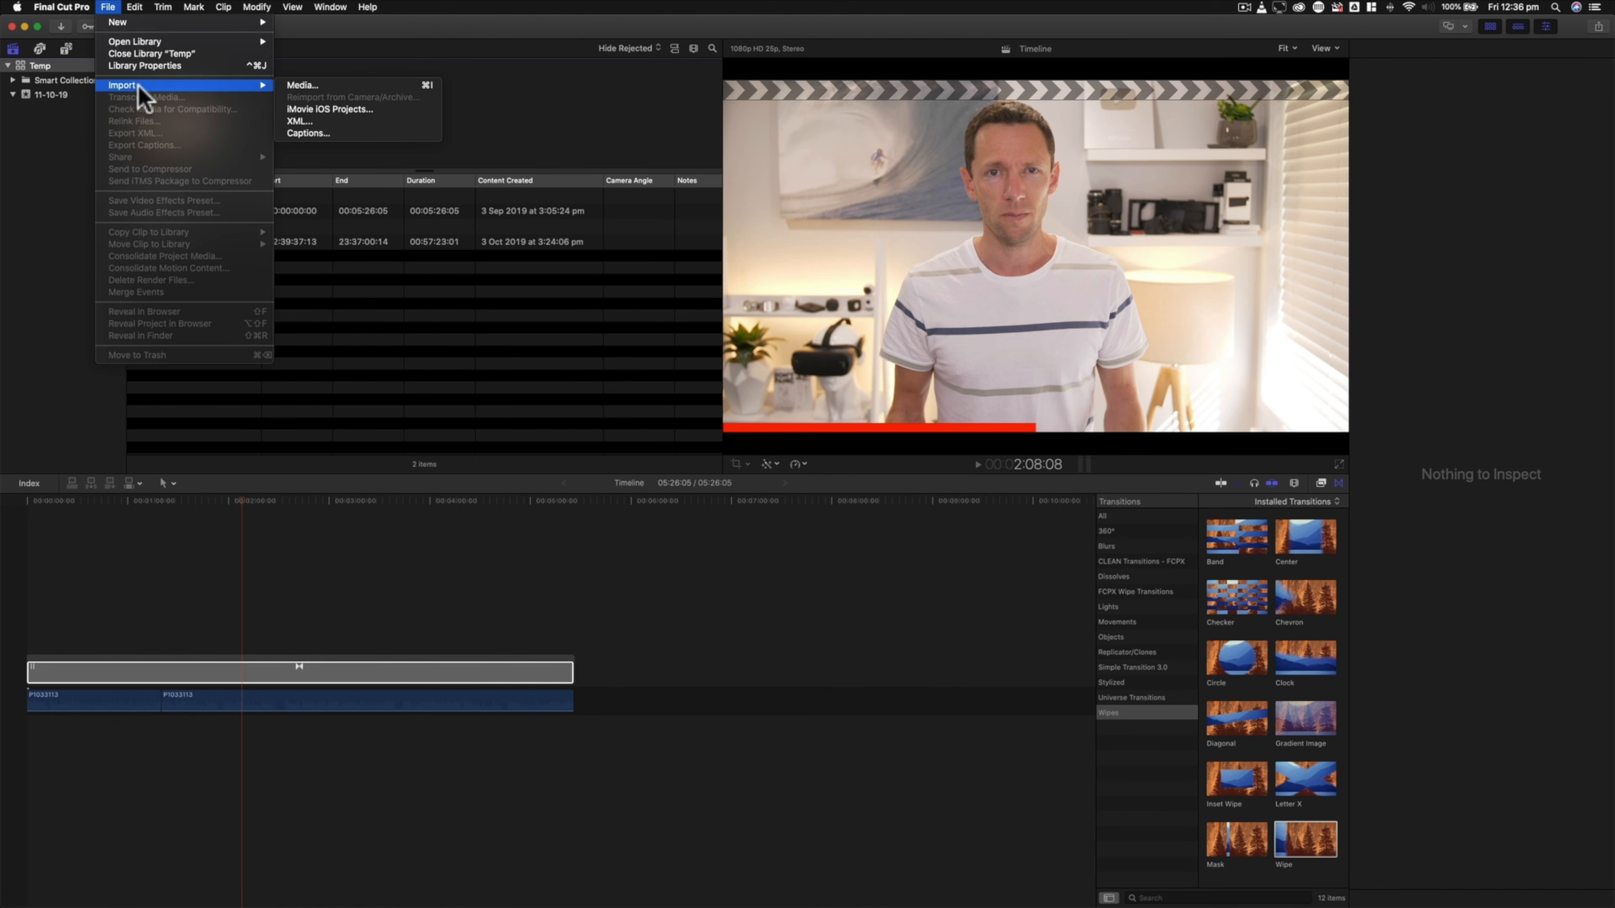
left_click(312, 87)
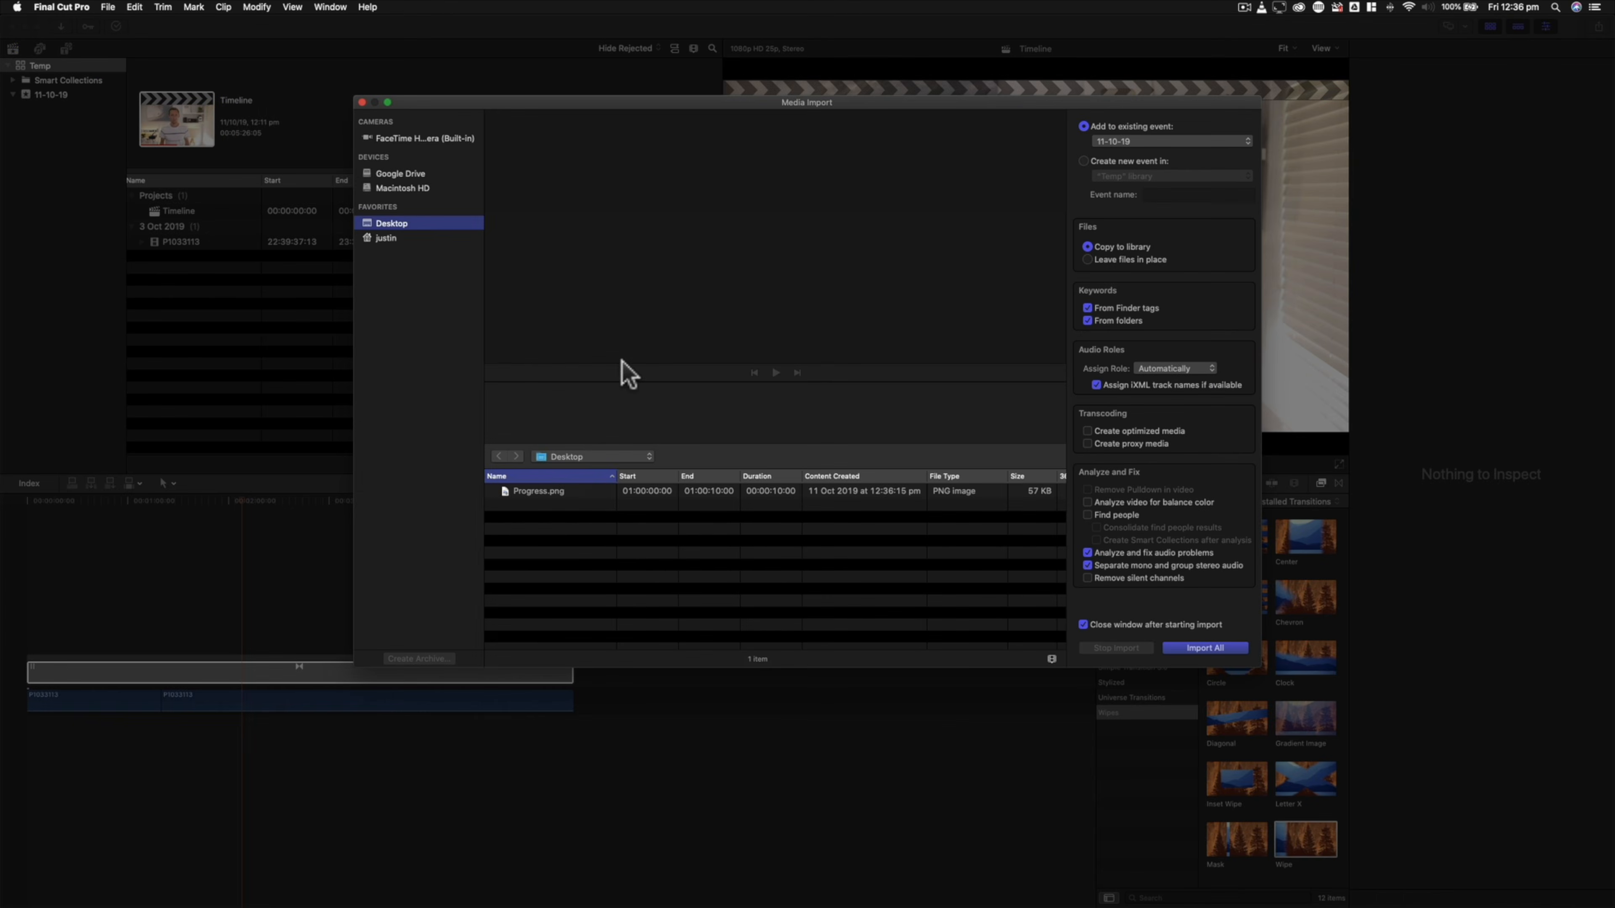
left_click(539, 492)
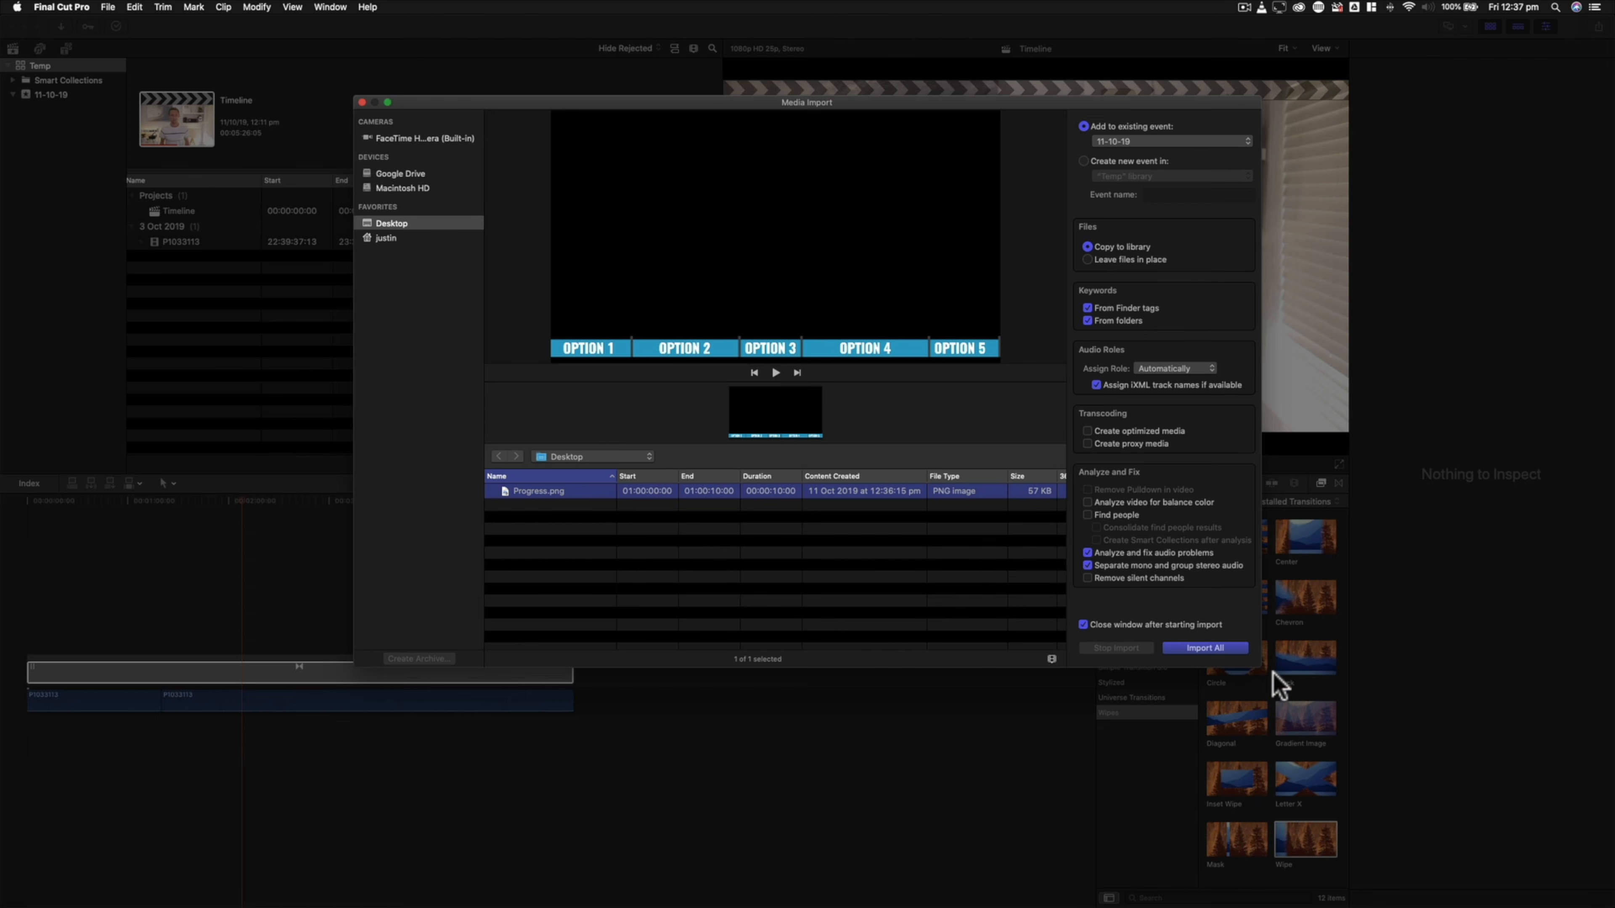
left_click(1224, 648)
- Place the Progress graphic above the video at the start of the timeline and delete the red progress bar storyline
left_click_drag(162, 251, 18, 608)
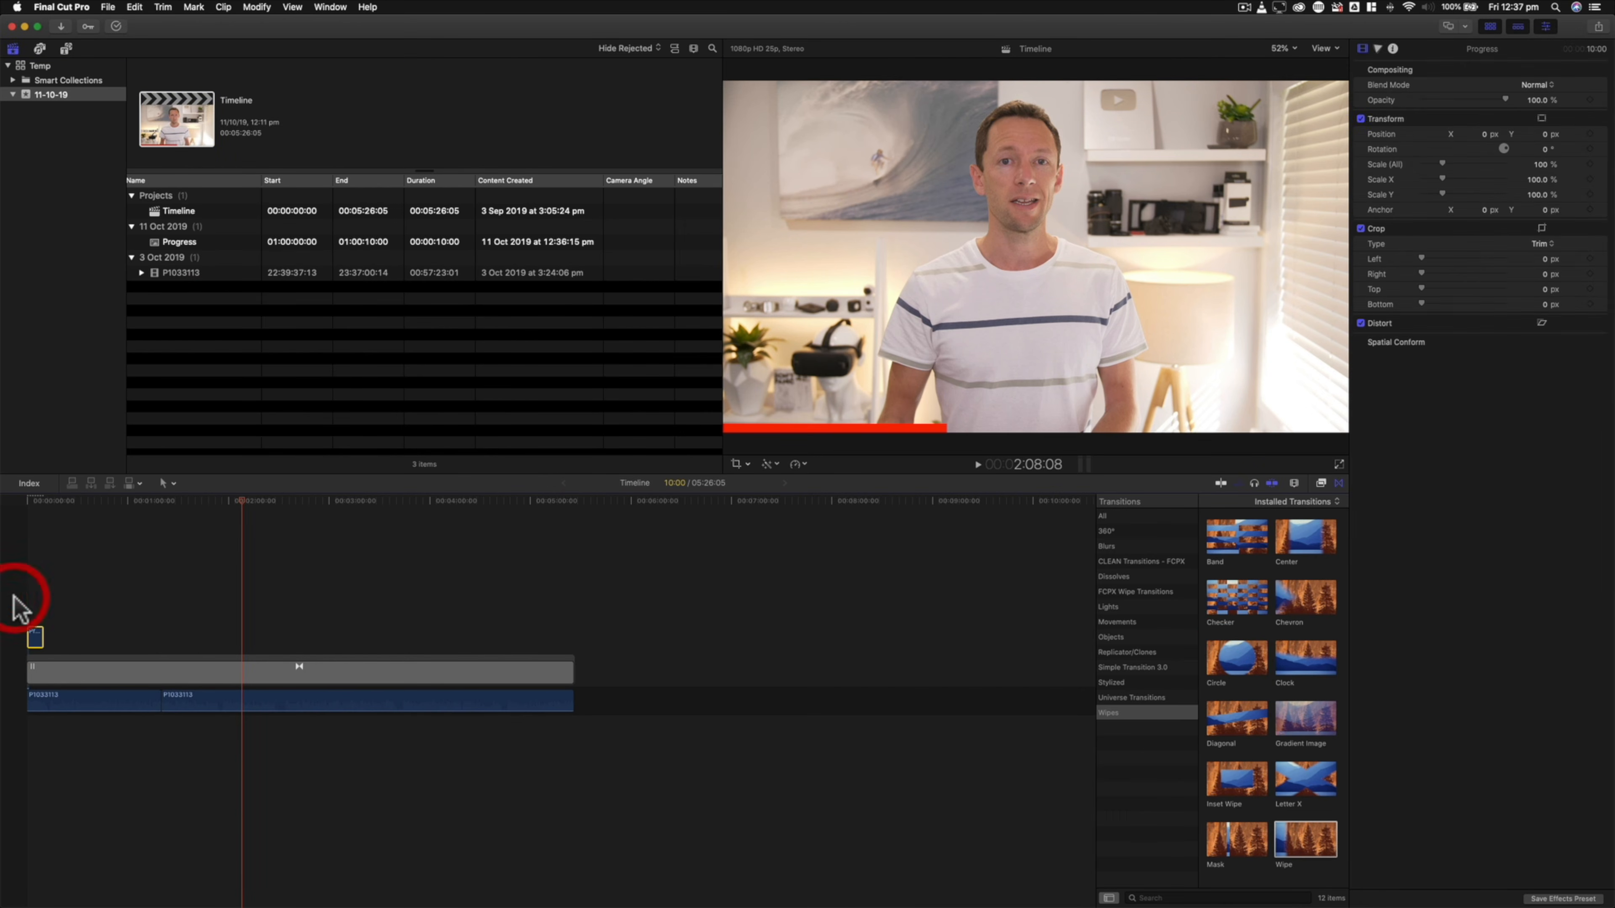
left_click(213, 669)
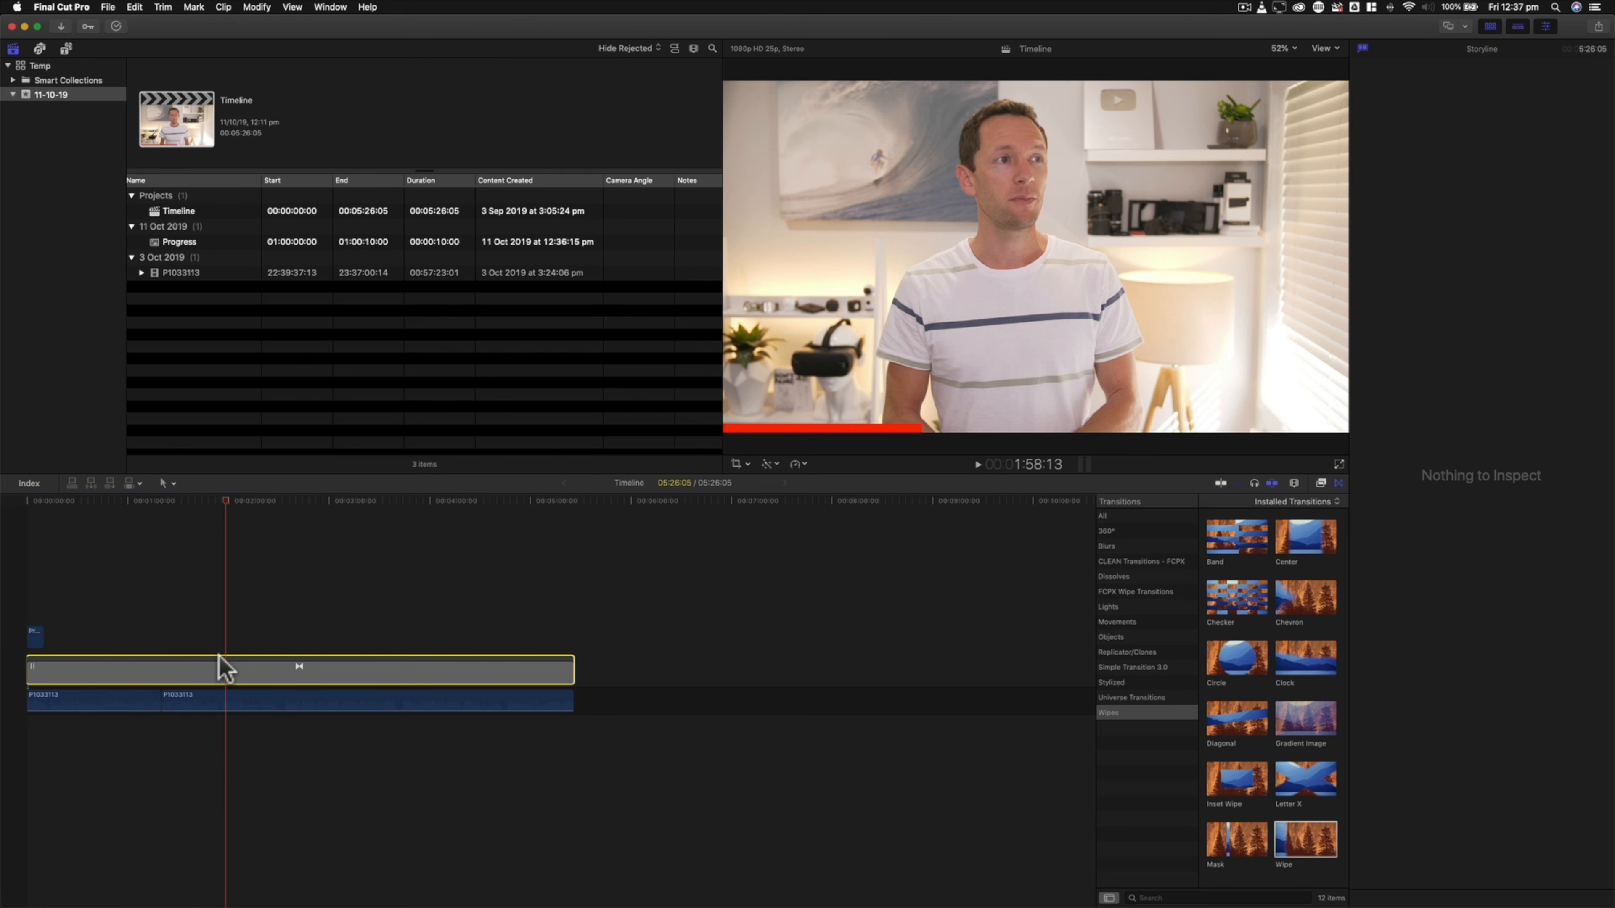
key("Delete")
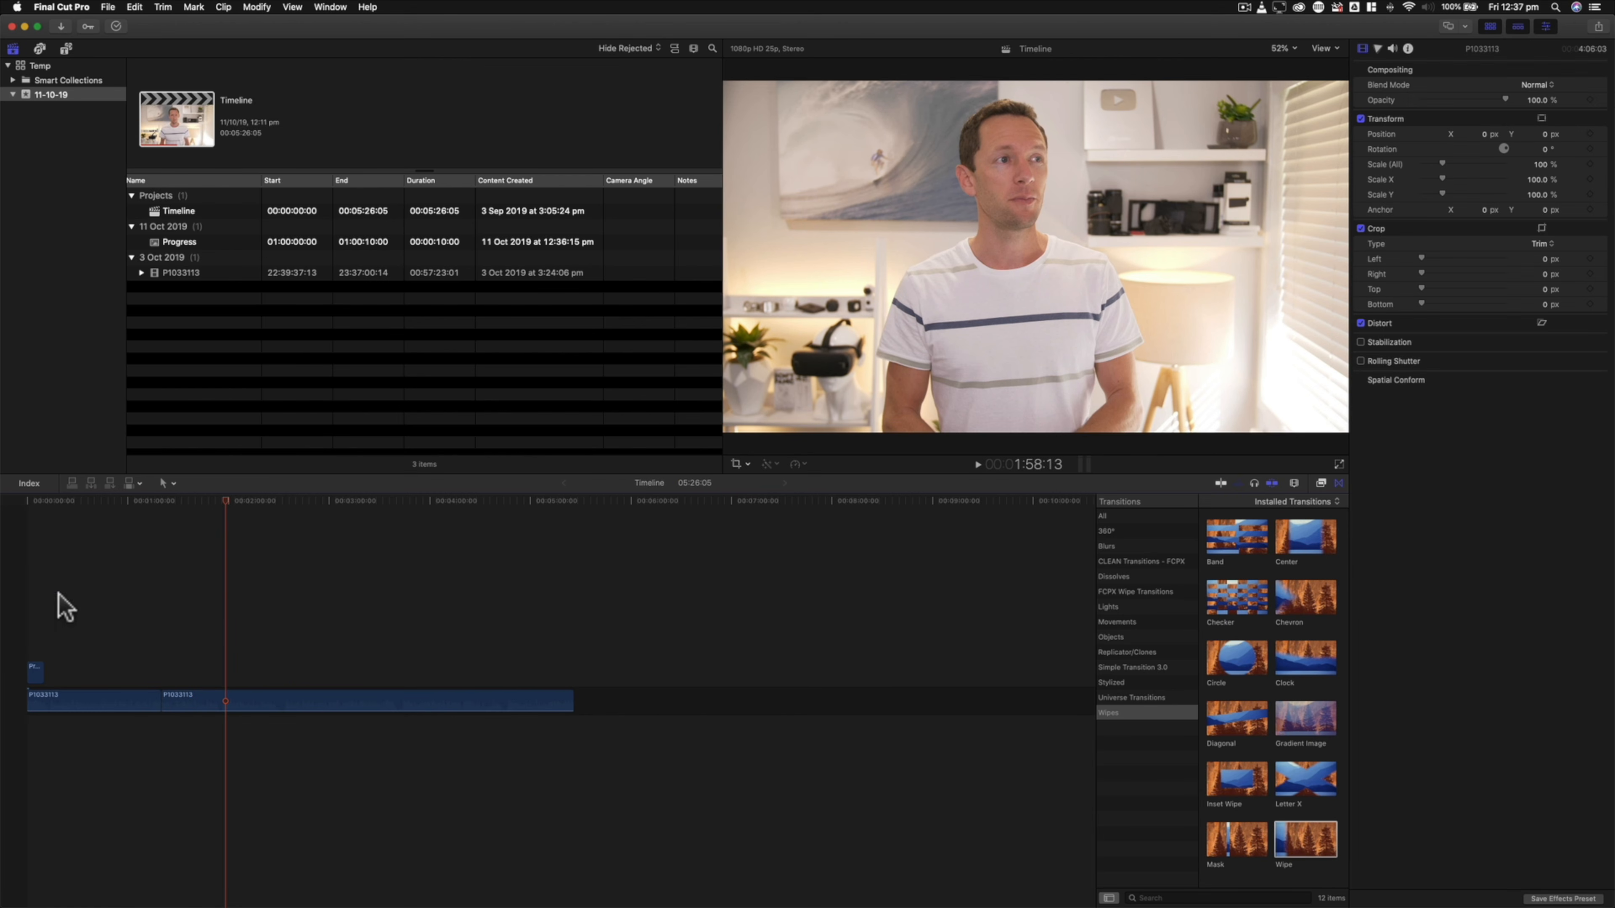
left_click(35, 502)
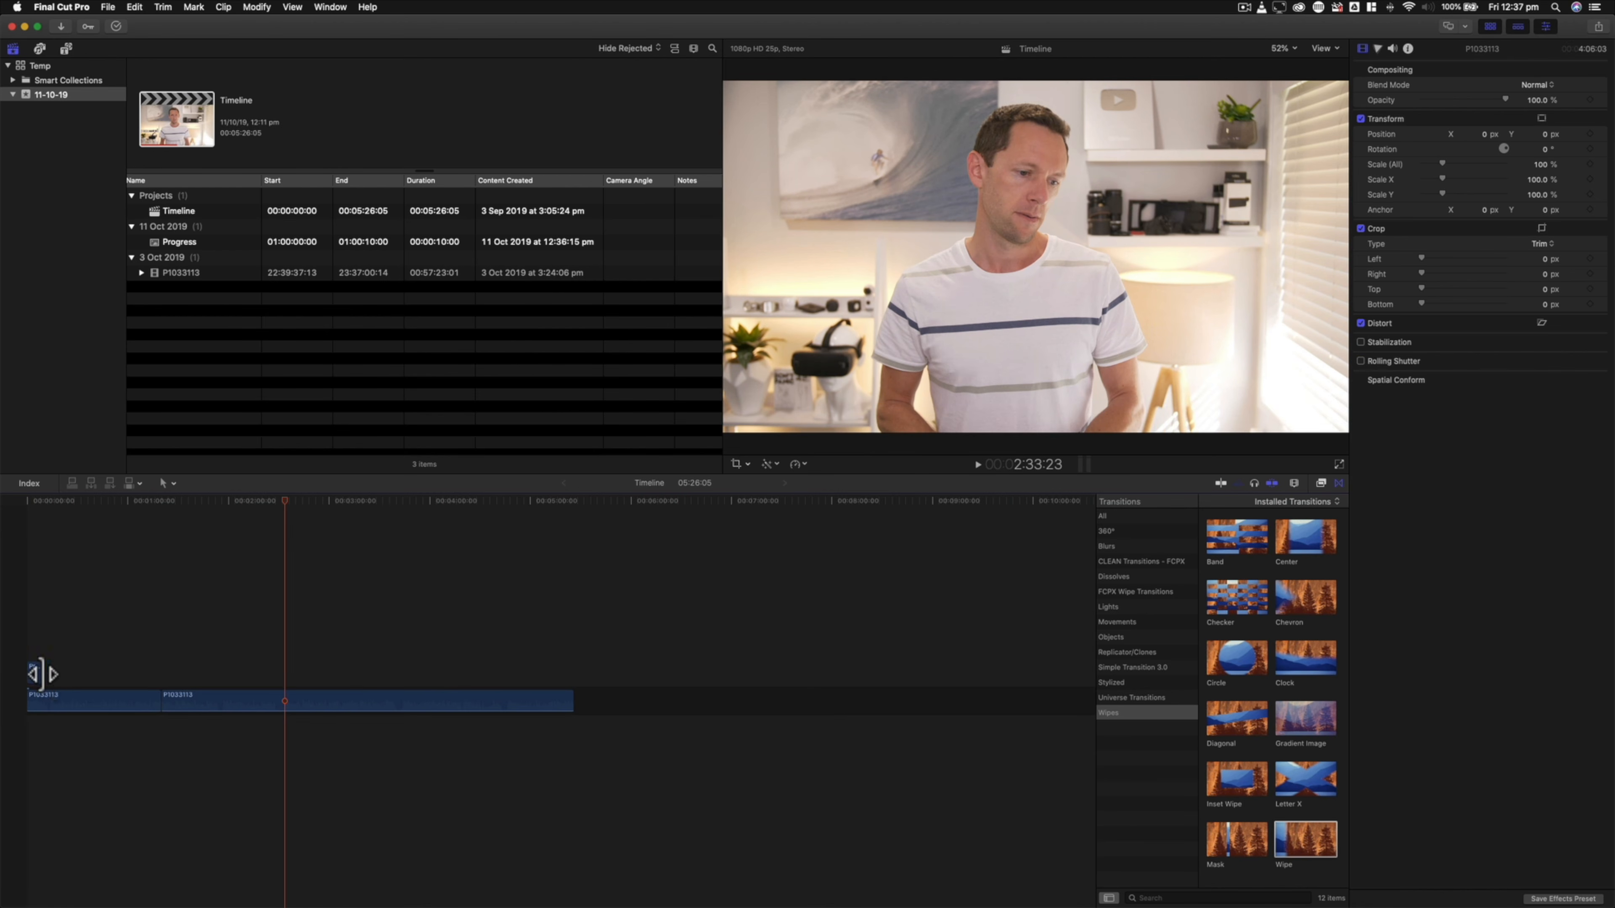
- Extend the Progress graphic clip so that it ends with the video on the timeline
left_click(34, 502)
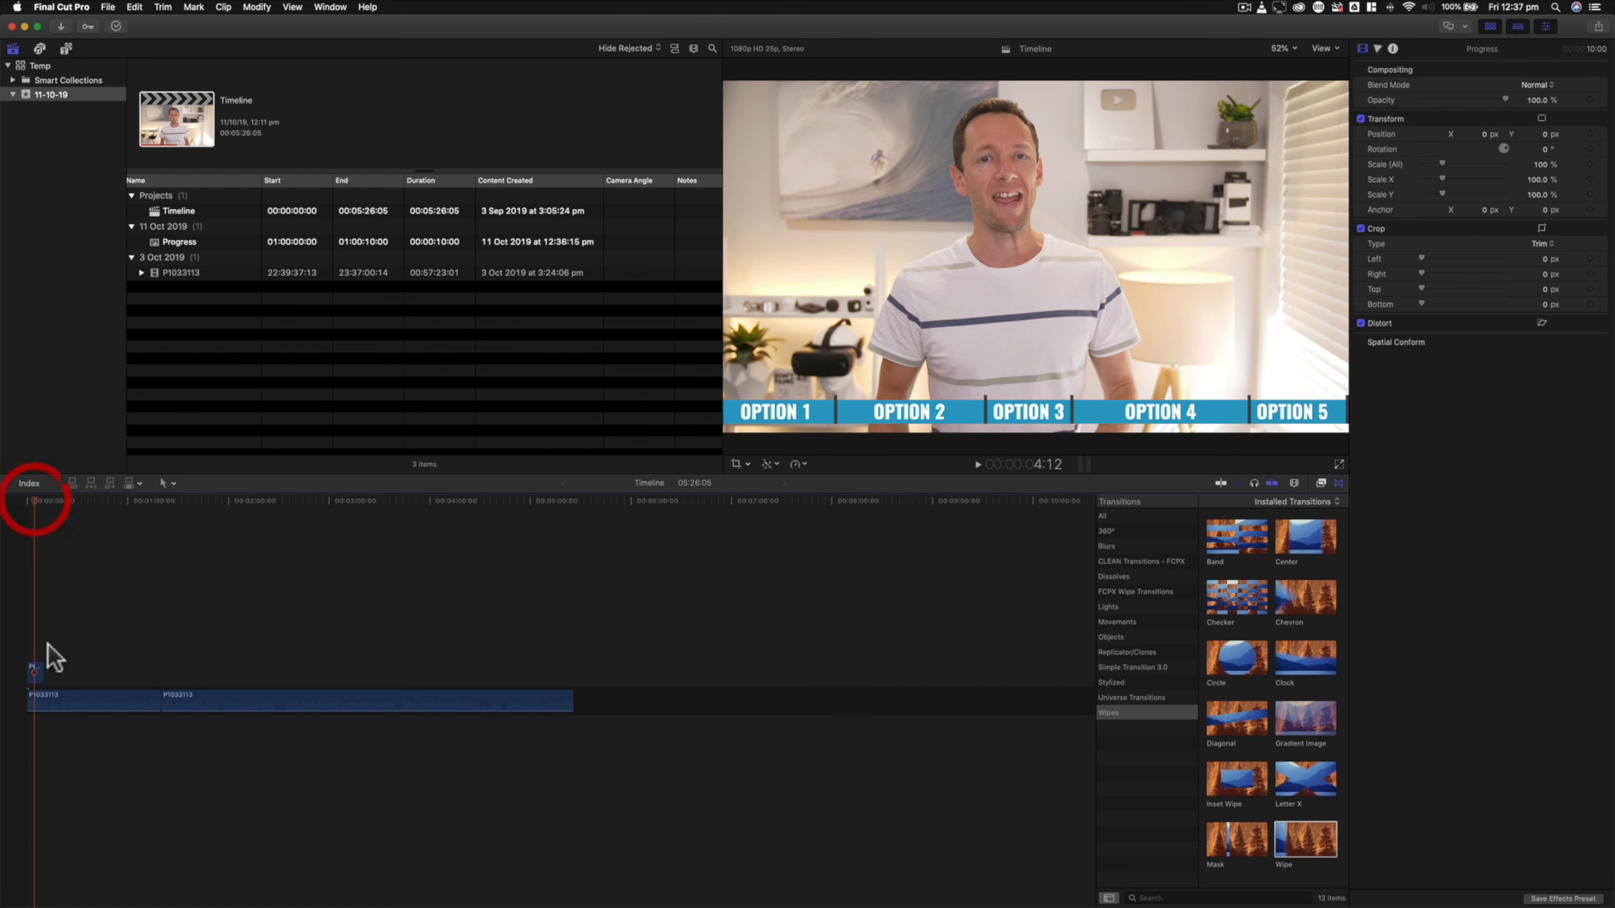
left_click_drag(42, 672, 570, 671)
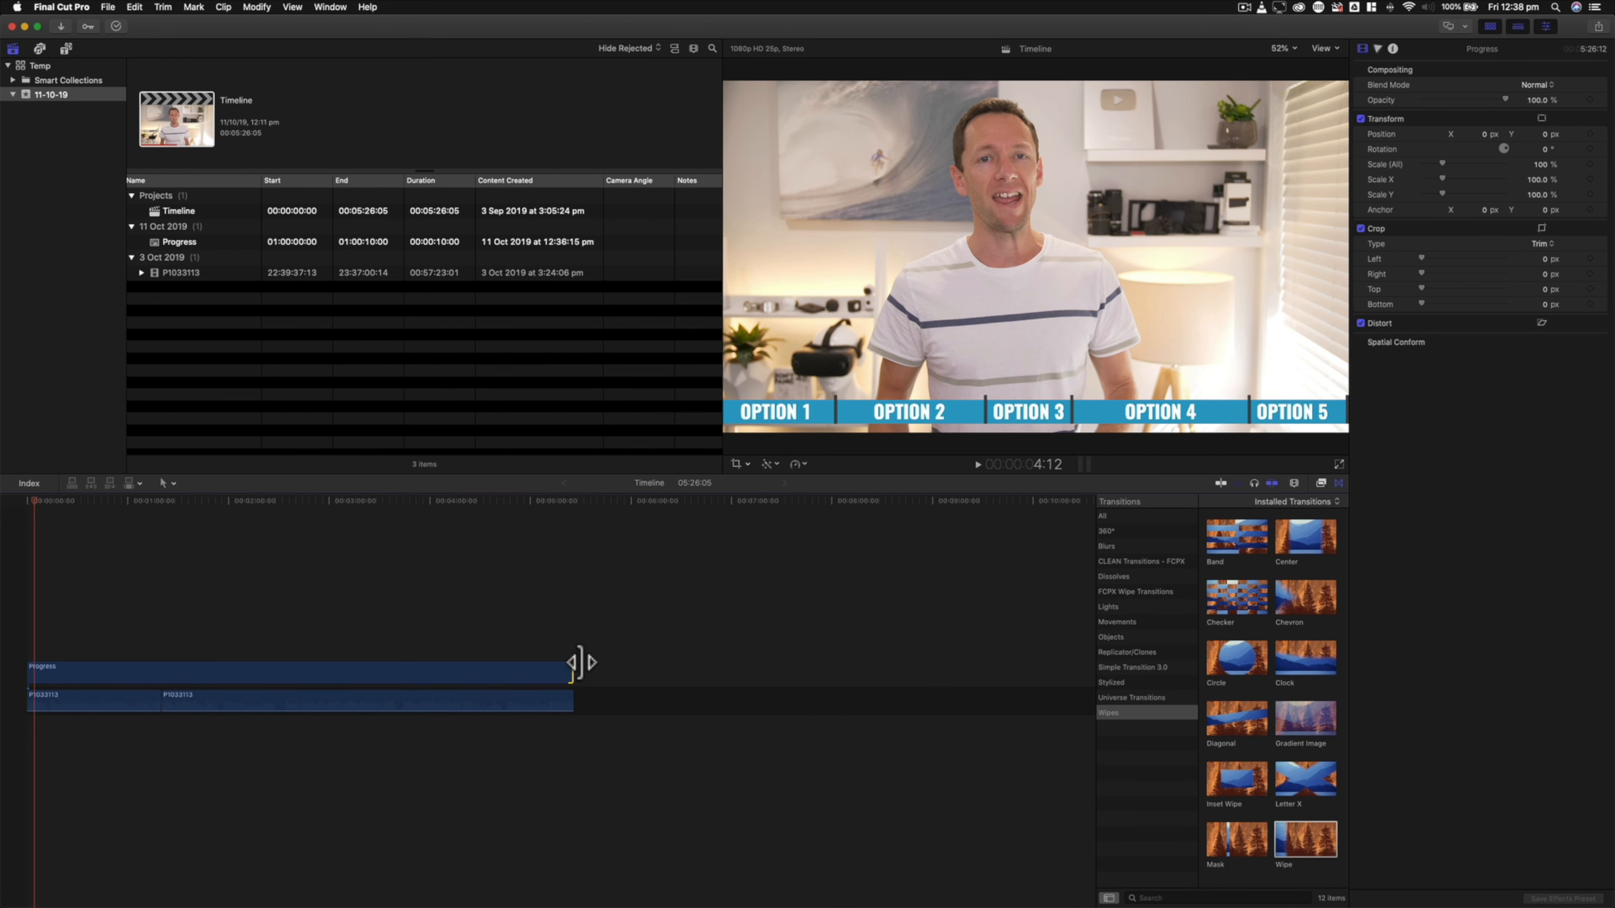
- Try different right crop values on the Progress clip to reveal the bar option by option, and reset the crop
left_click(224, 585)
left_click(235, 674)
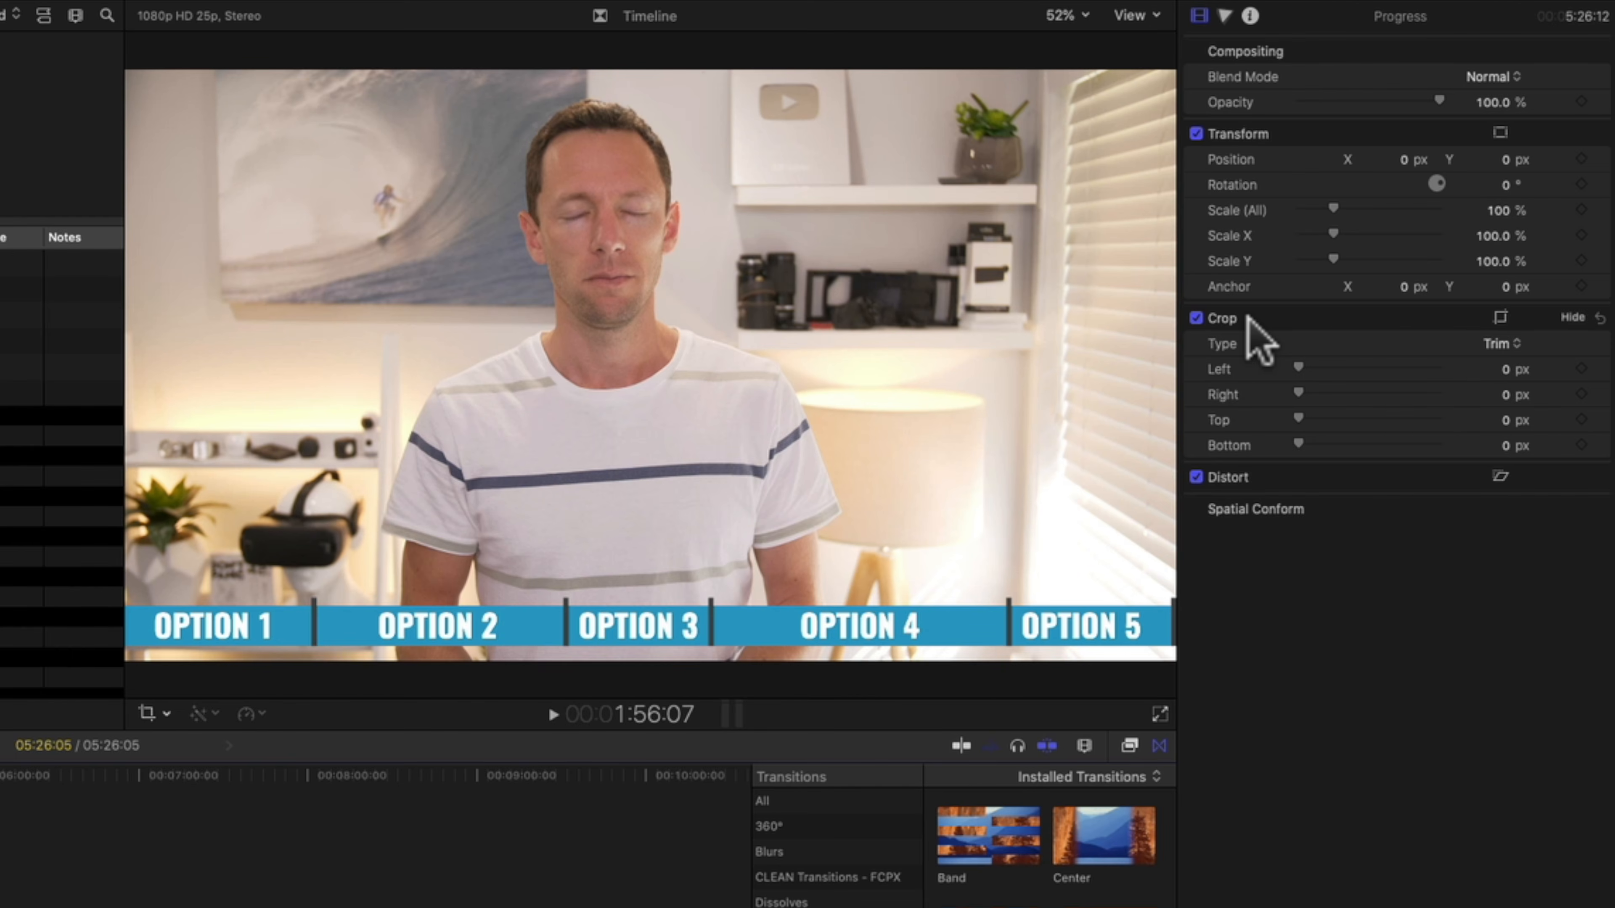
left_click_drag(1492, 395, 1492, 73)
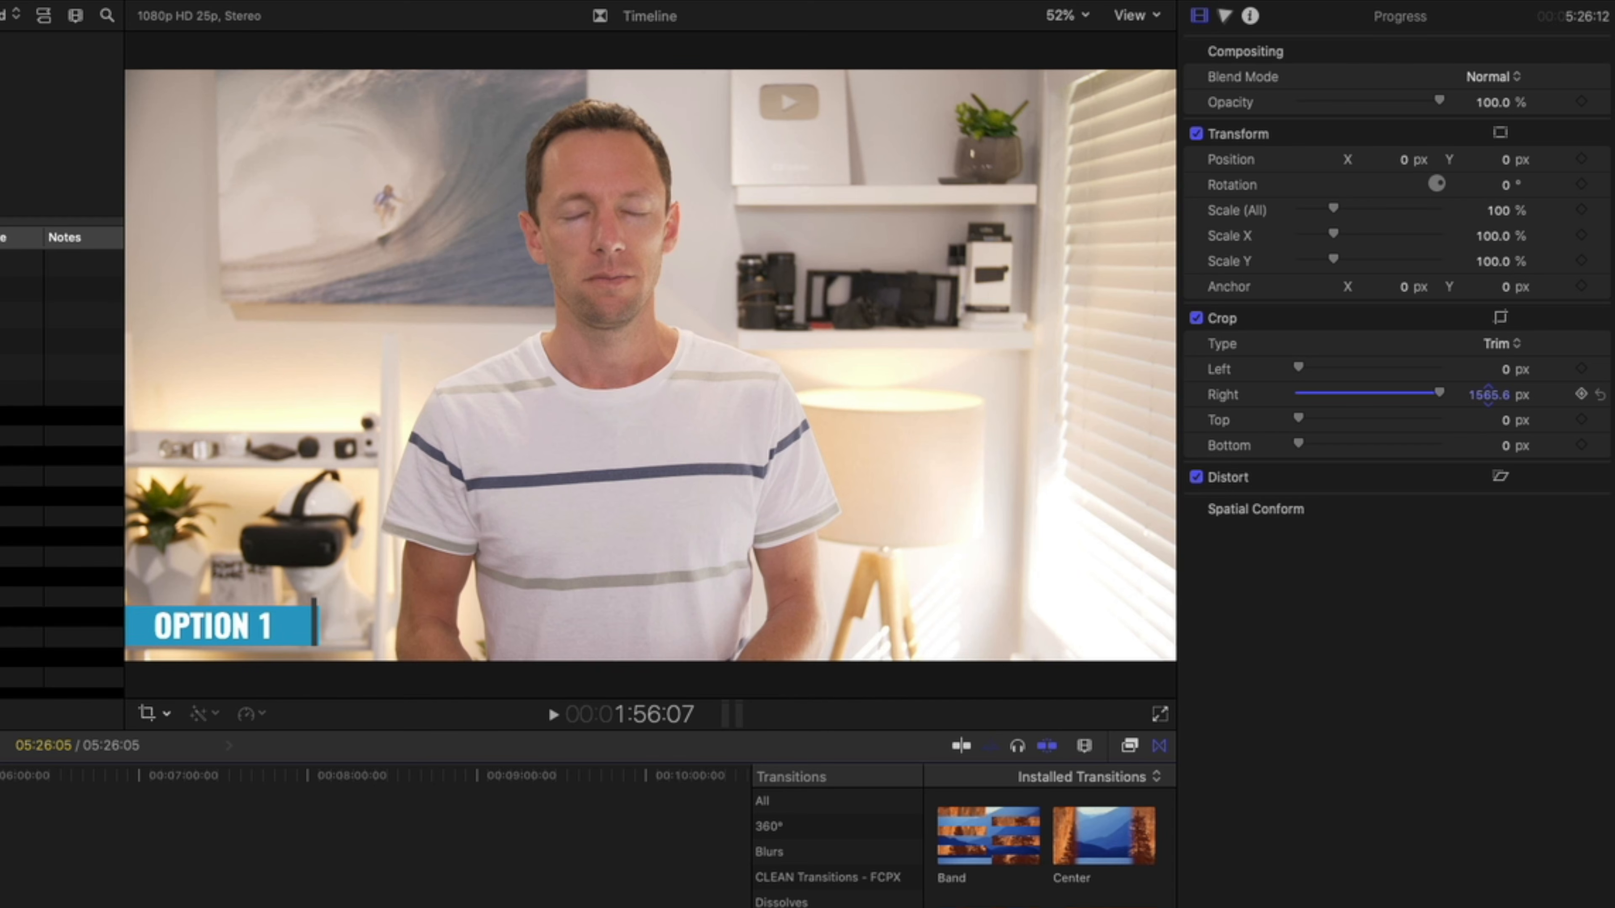
left_click_drag(1492, 95, 1493, 172)
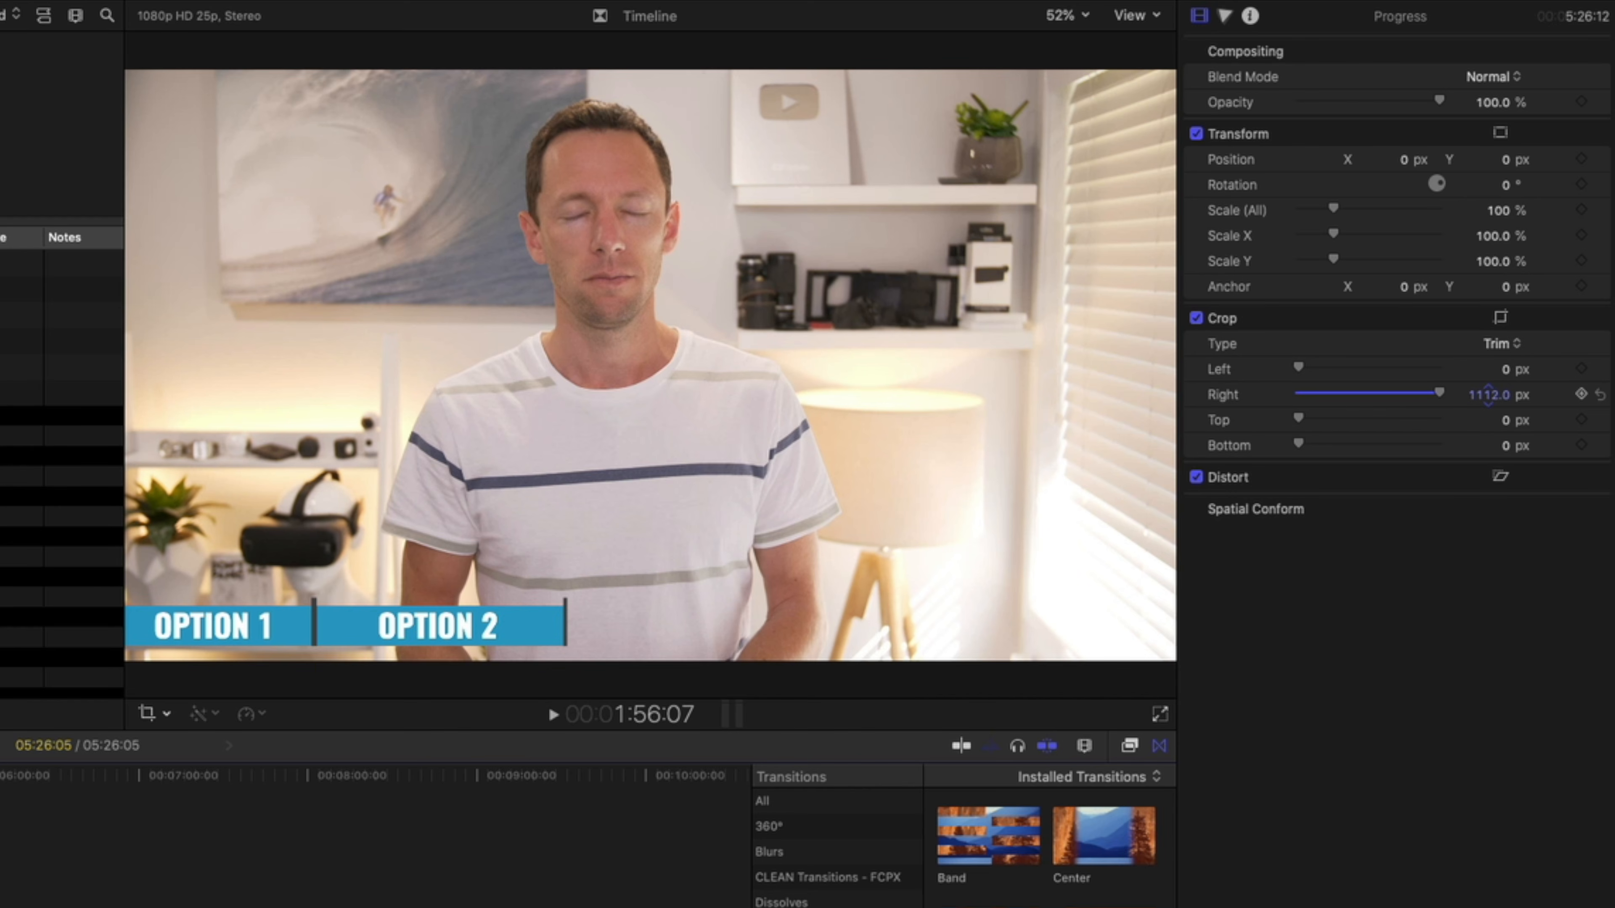
left_click_drag(1488, 394, 1488, 493)
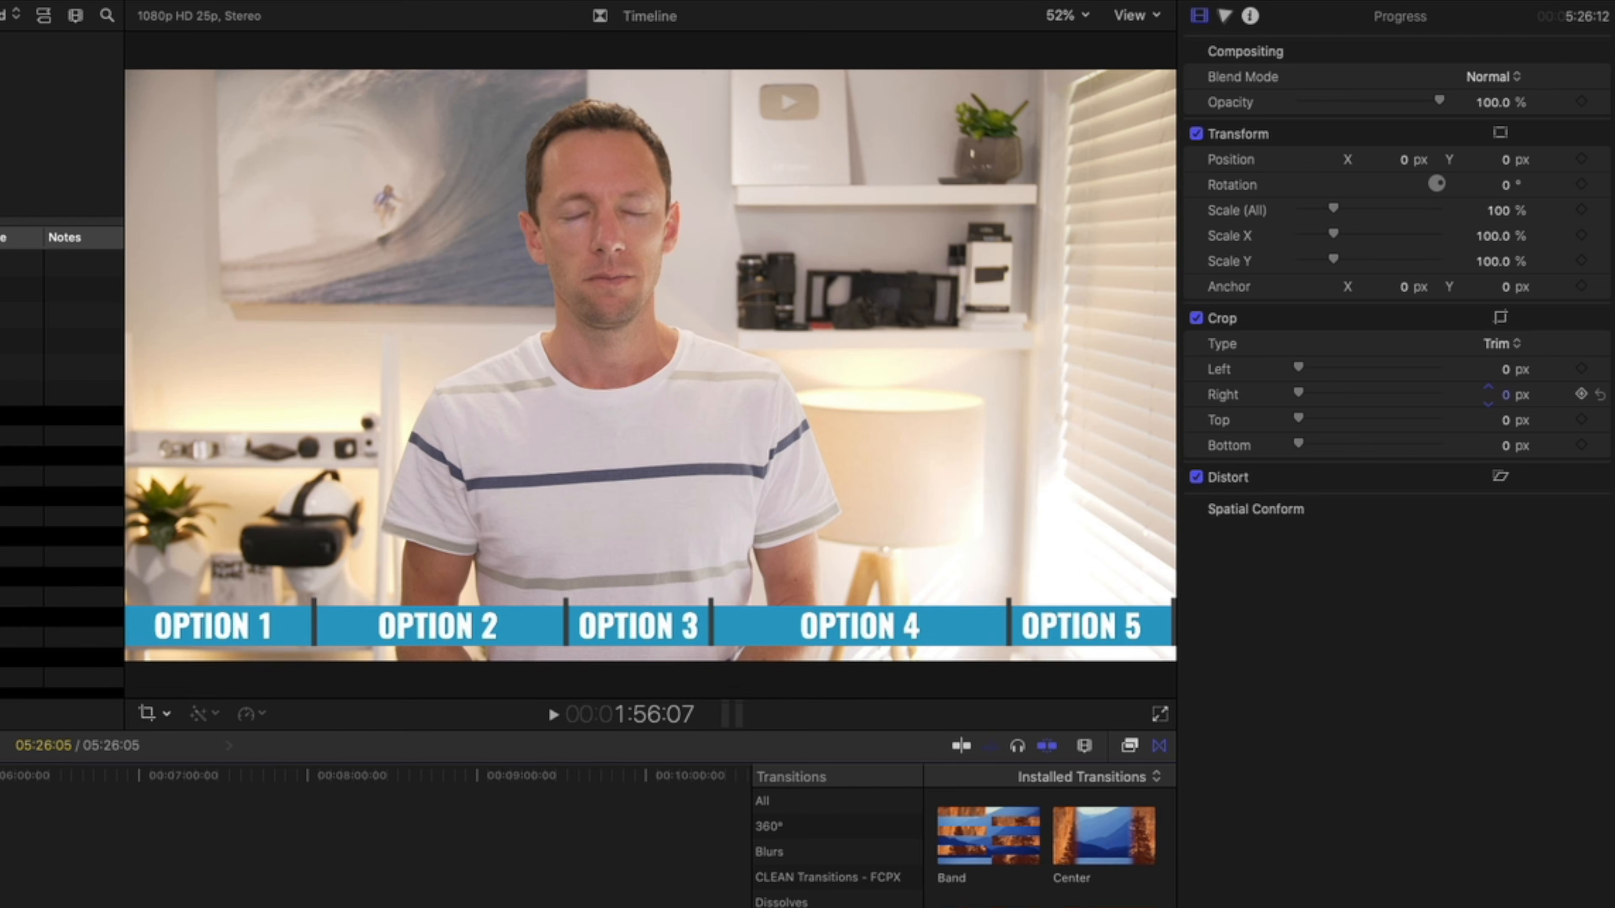
left_click_drag(1298, 394, 1396, 412)
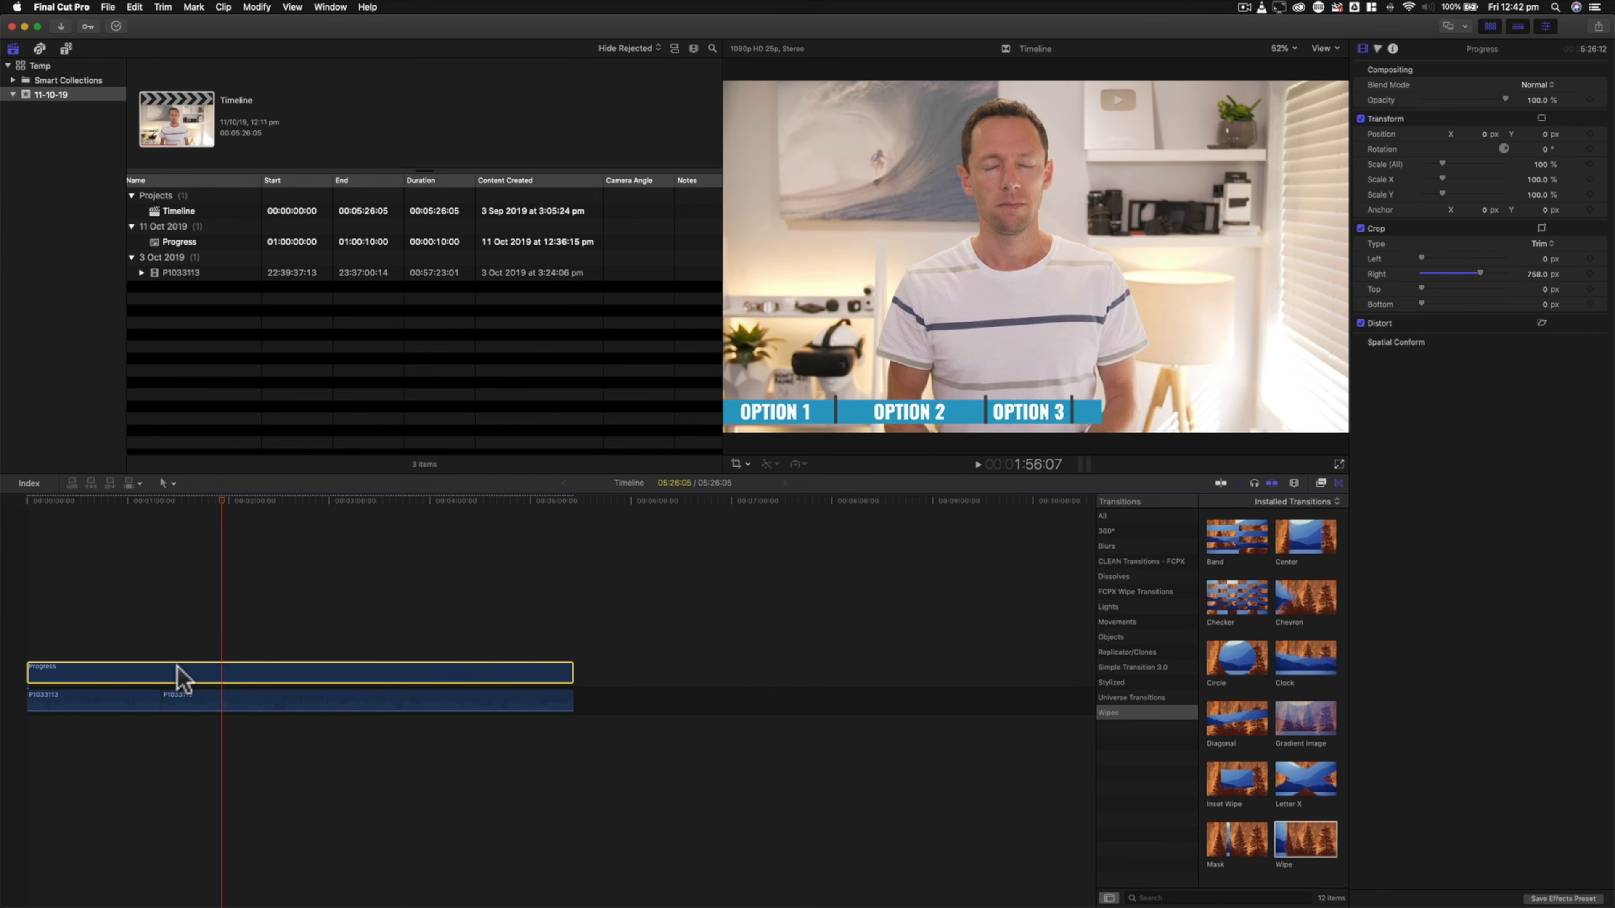
left_click(1599, 273)
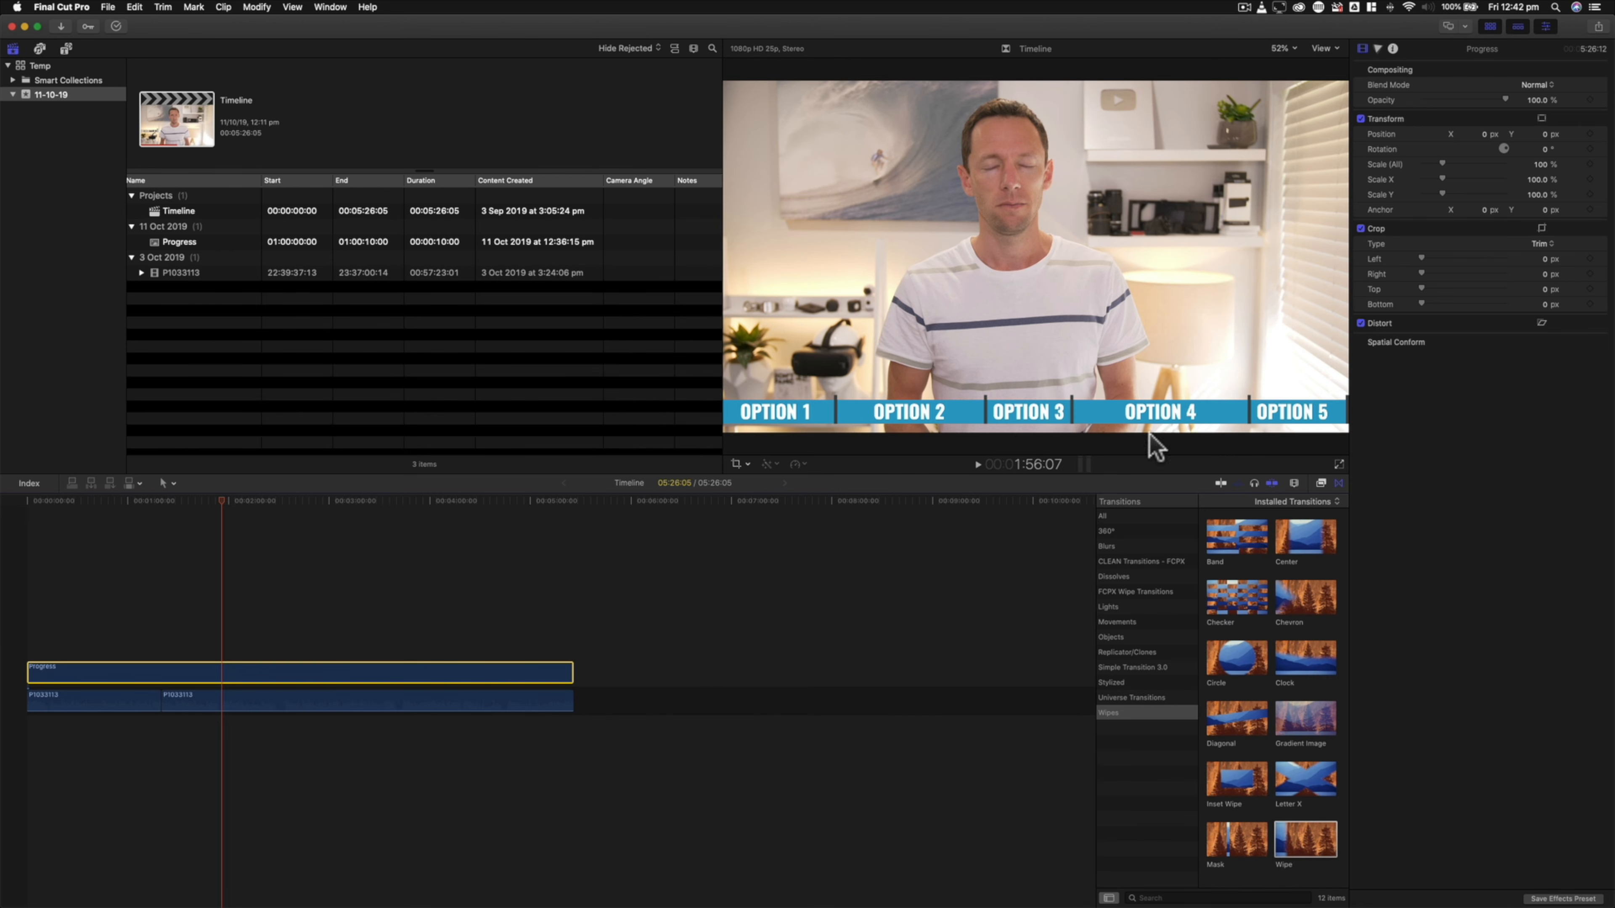
- Duplicate the Progress clip and place the copy directly after the original on the timeline
left_click(370, 677)
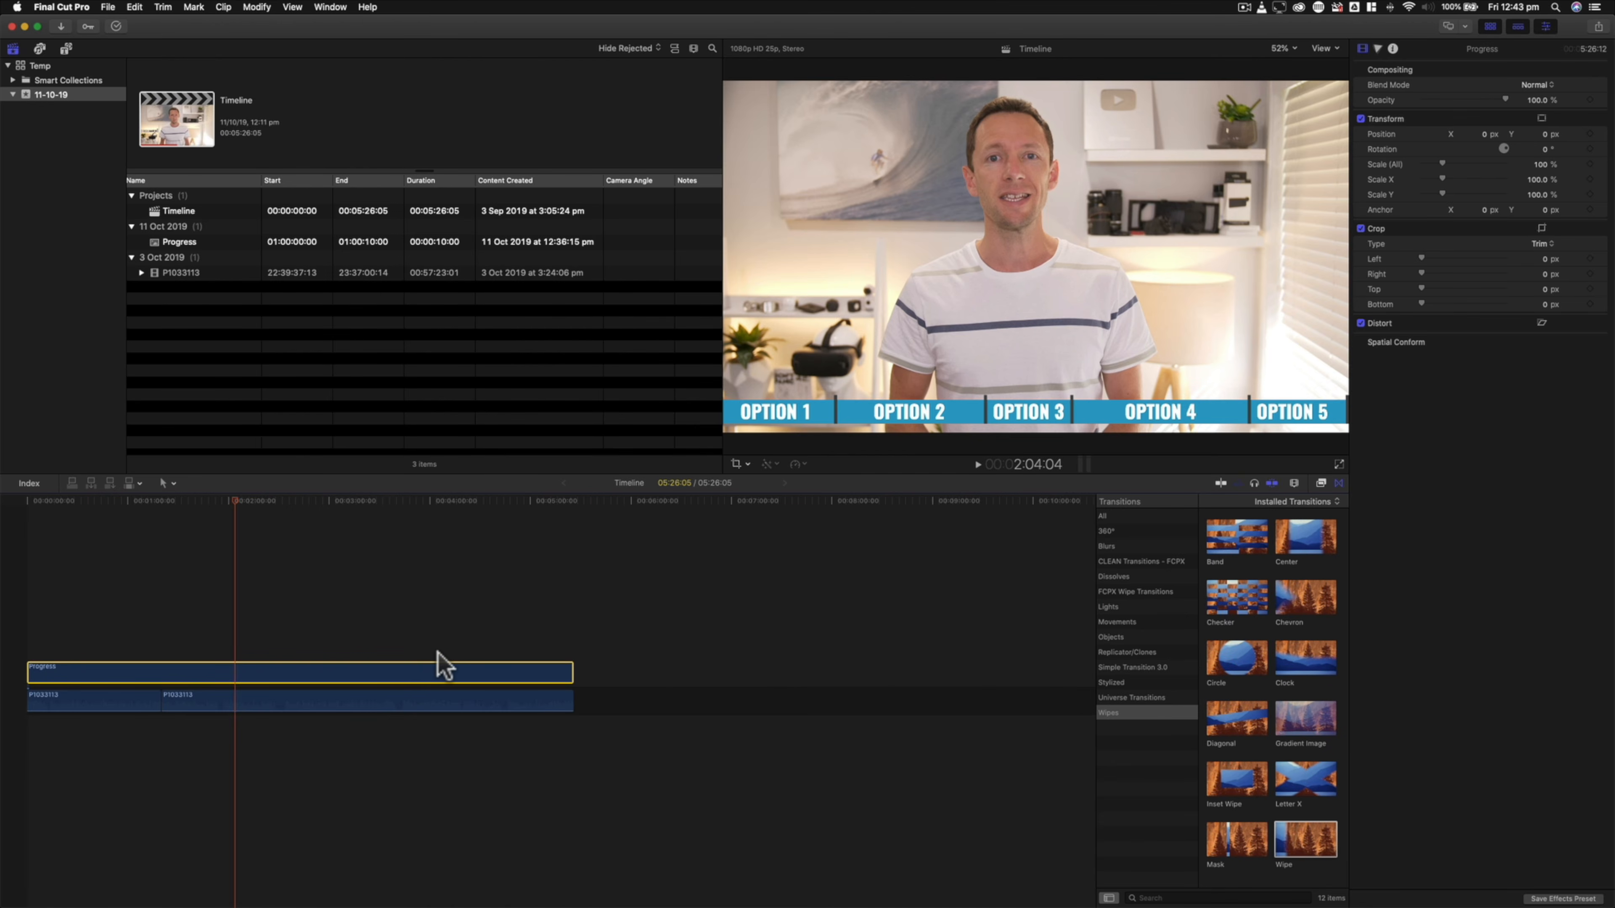
key("super+v")
left_click_drag(355, 642, 728, 658)
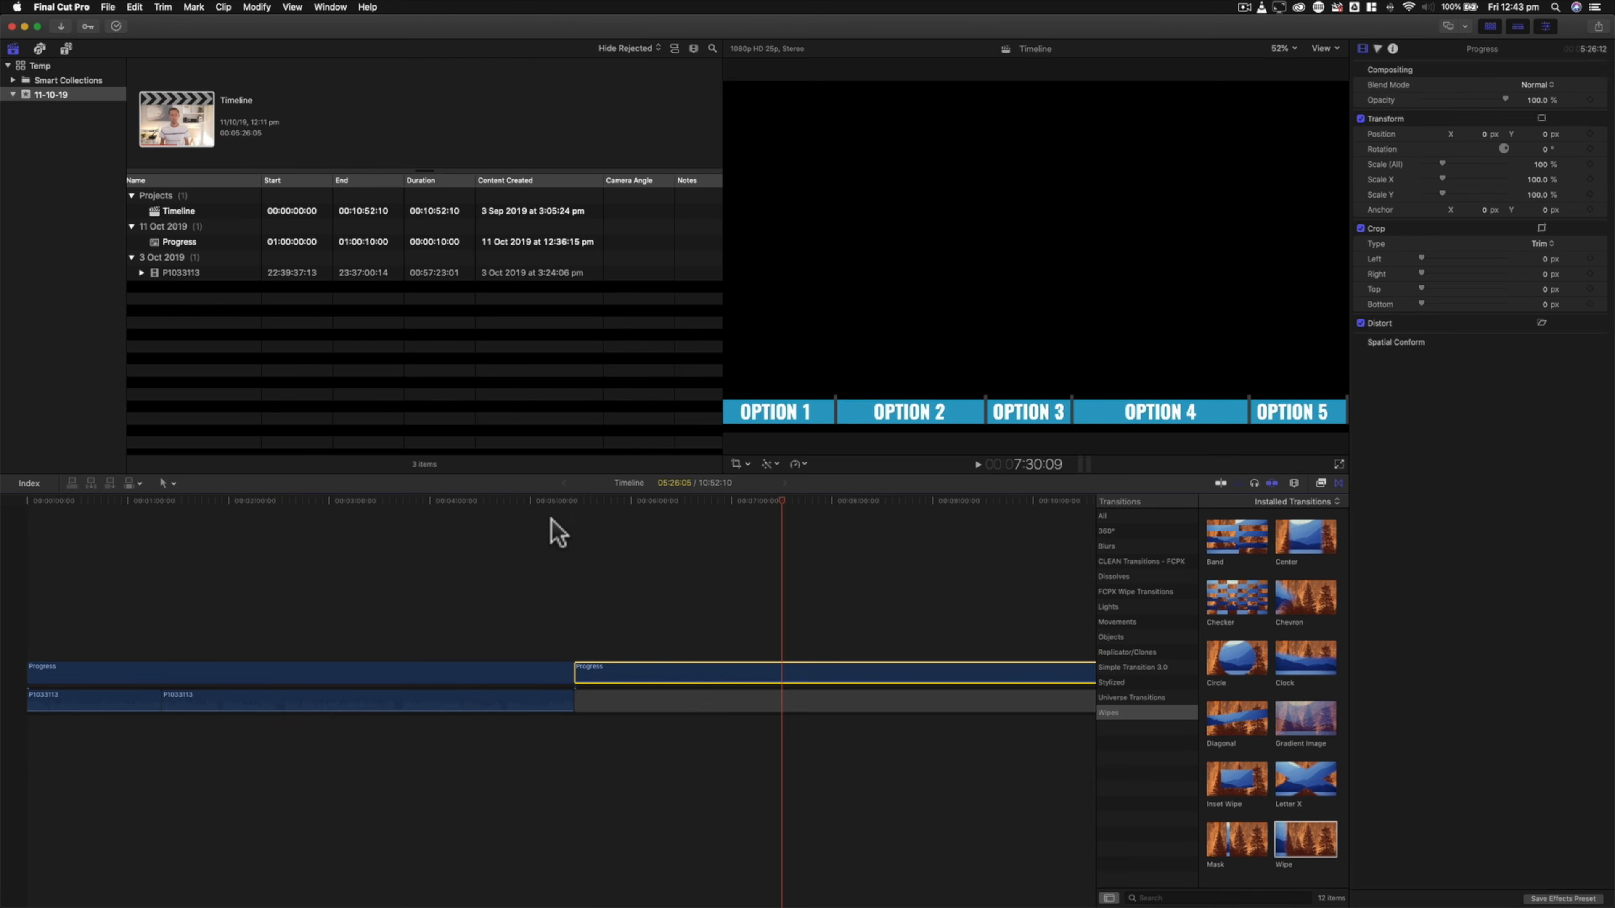
left_click(551, 673)
left_click(605, 673)
left_click(534, 669)
left_click(608, 670)
left_click(541, 668)
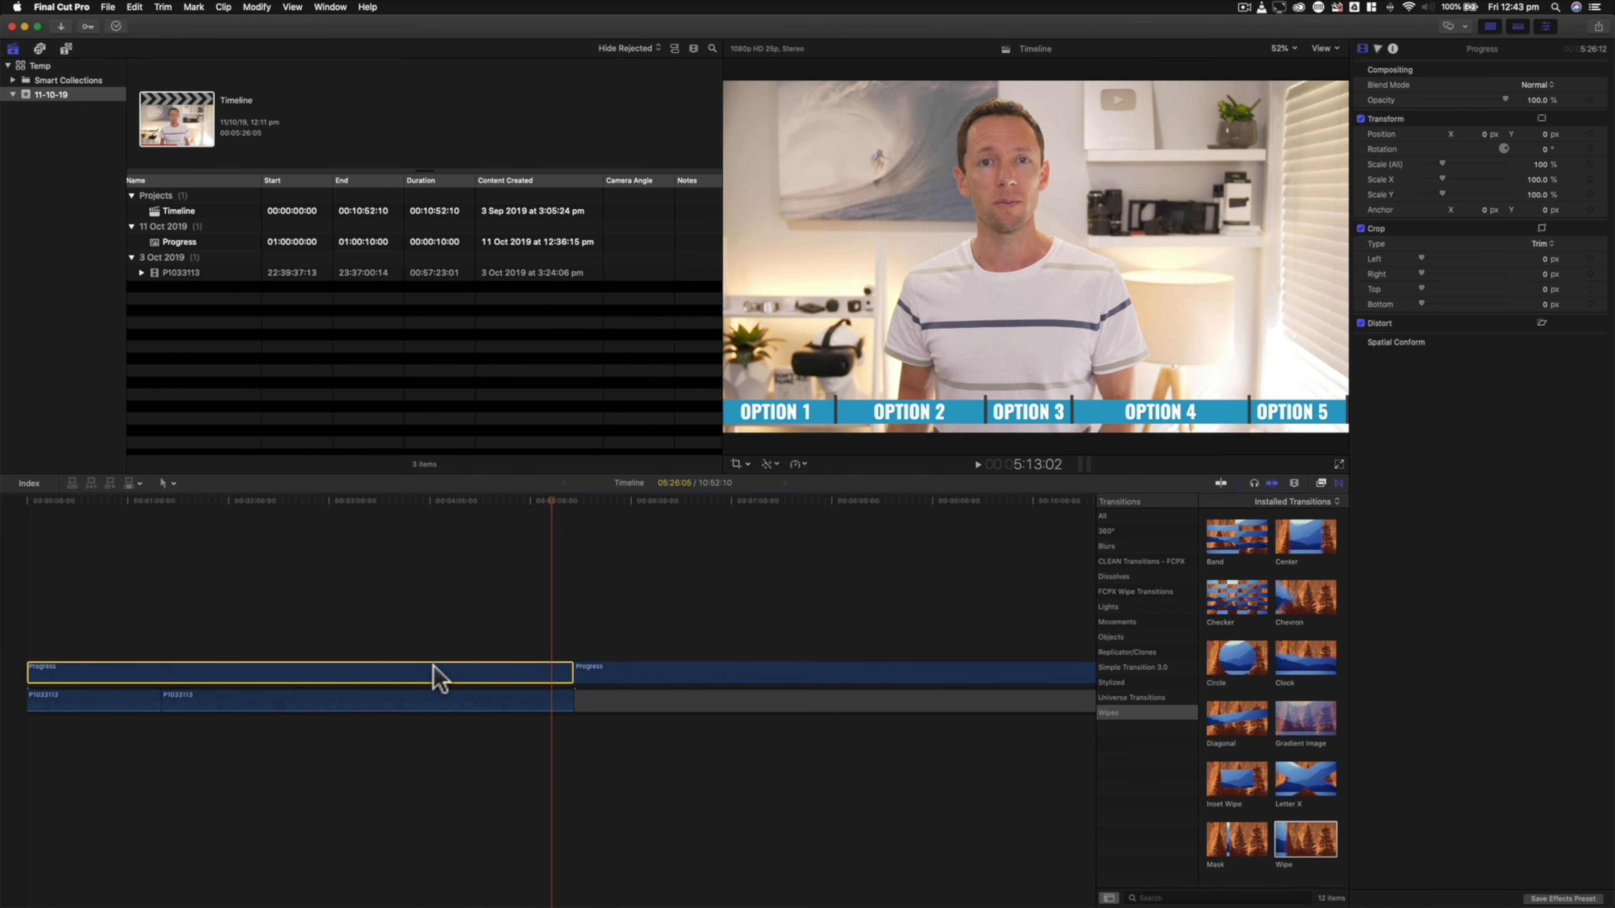
- Set the first Progress clip's master saturation to -100% and lower its opacity to about 29%
left_click(253, 517)
left_click(350, 674)
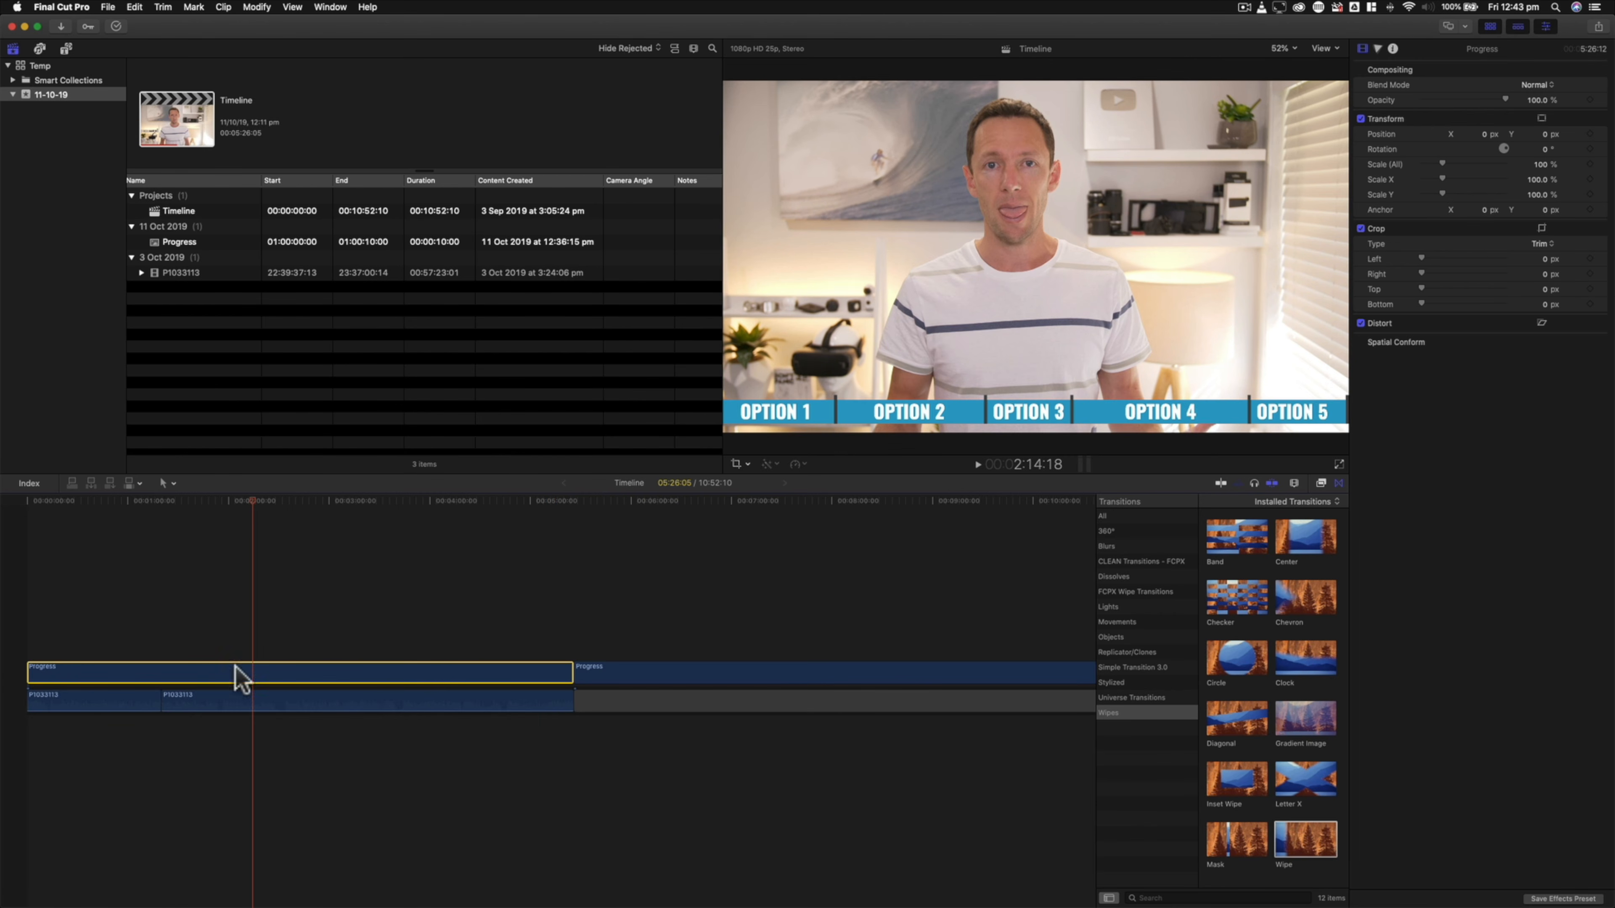
left_click(1378, 49)
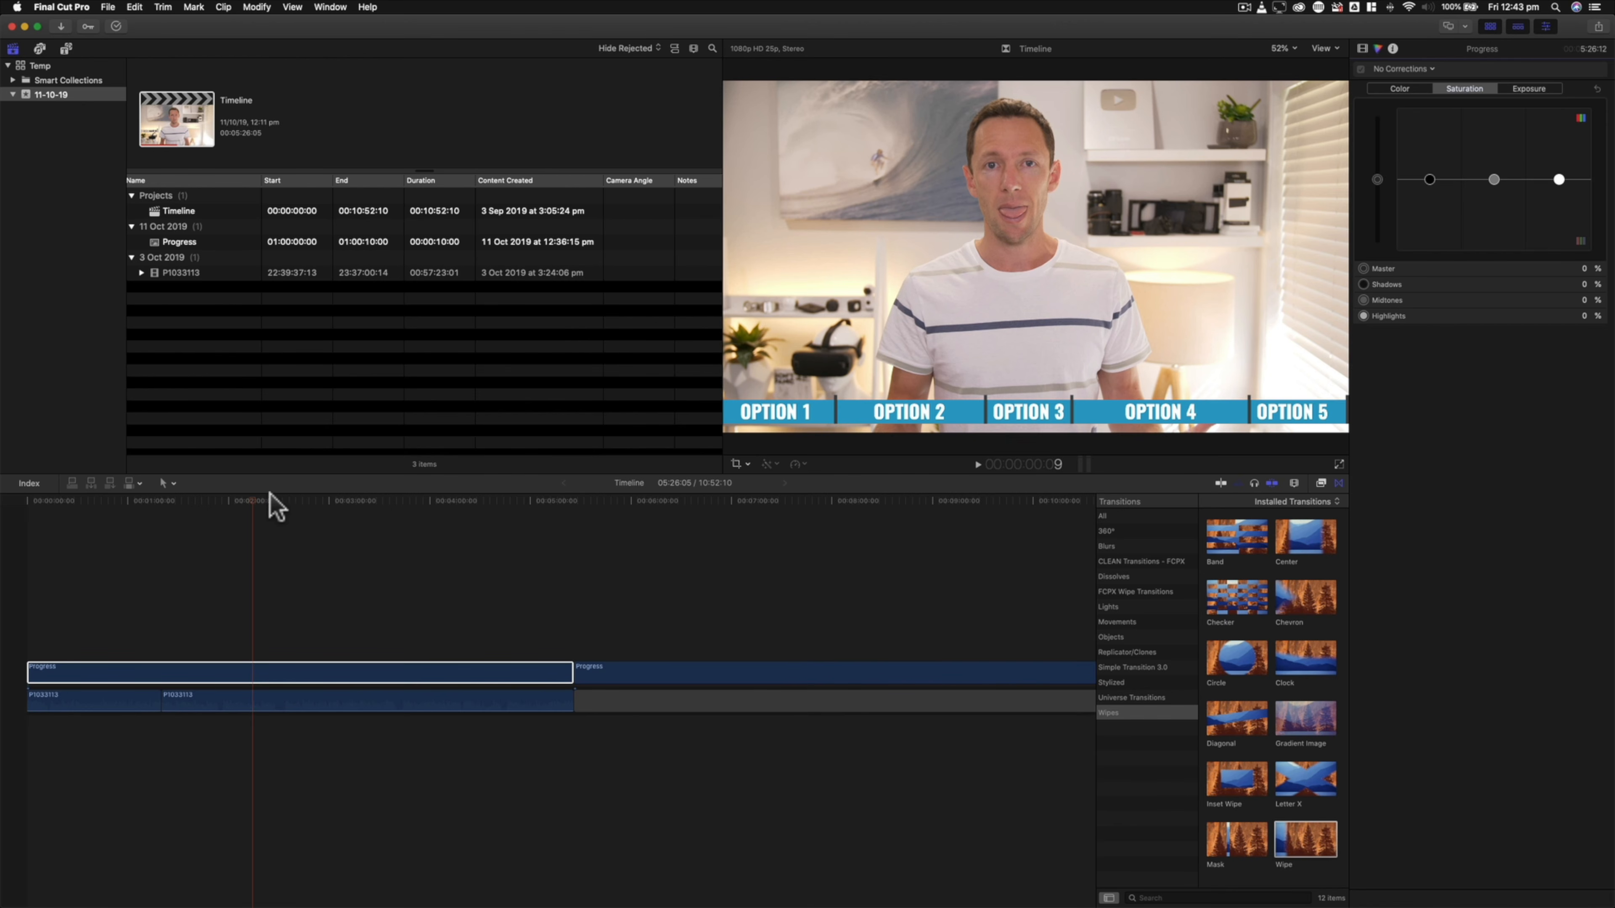
left_click(282, 500)
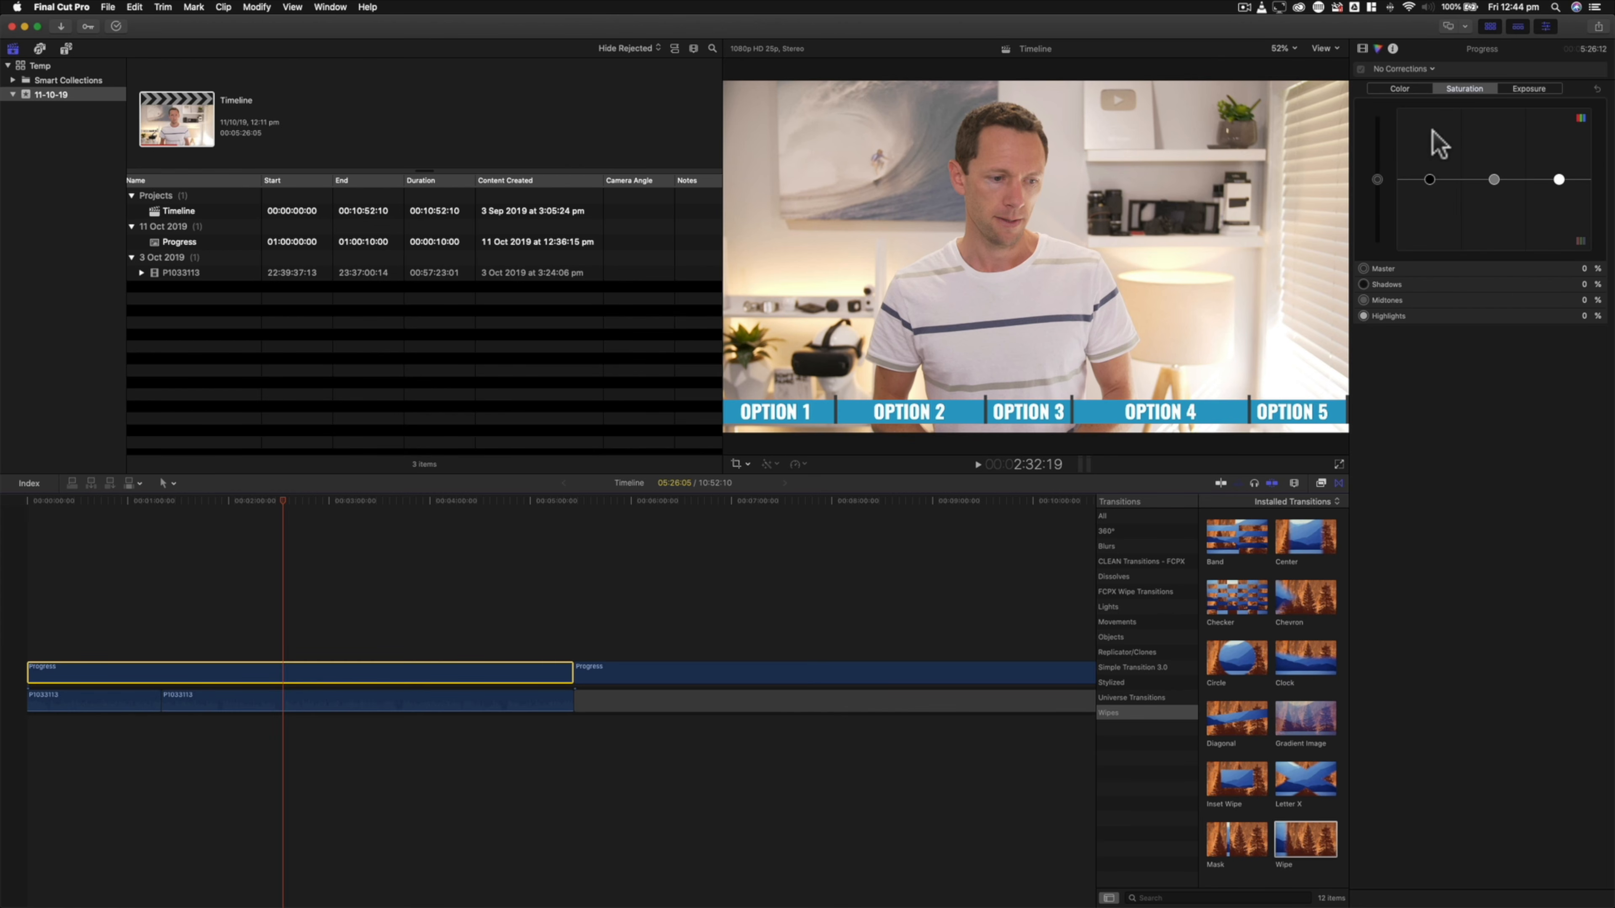
left_click_drag(1378, 180, 1370, 502)
left_click(1366, 528)
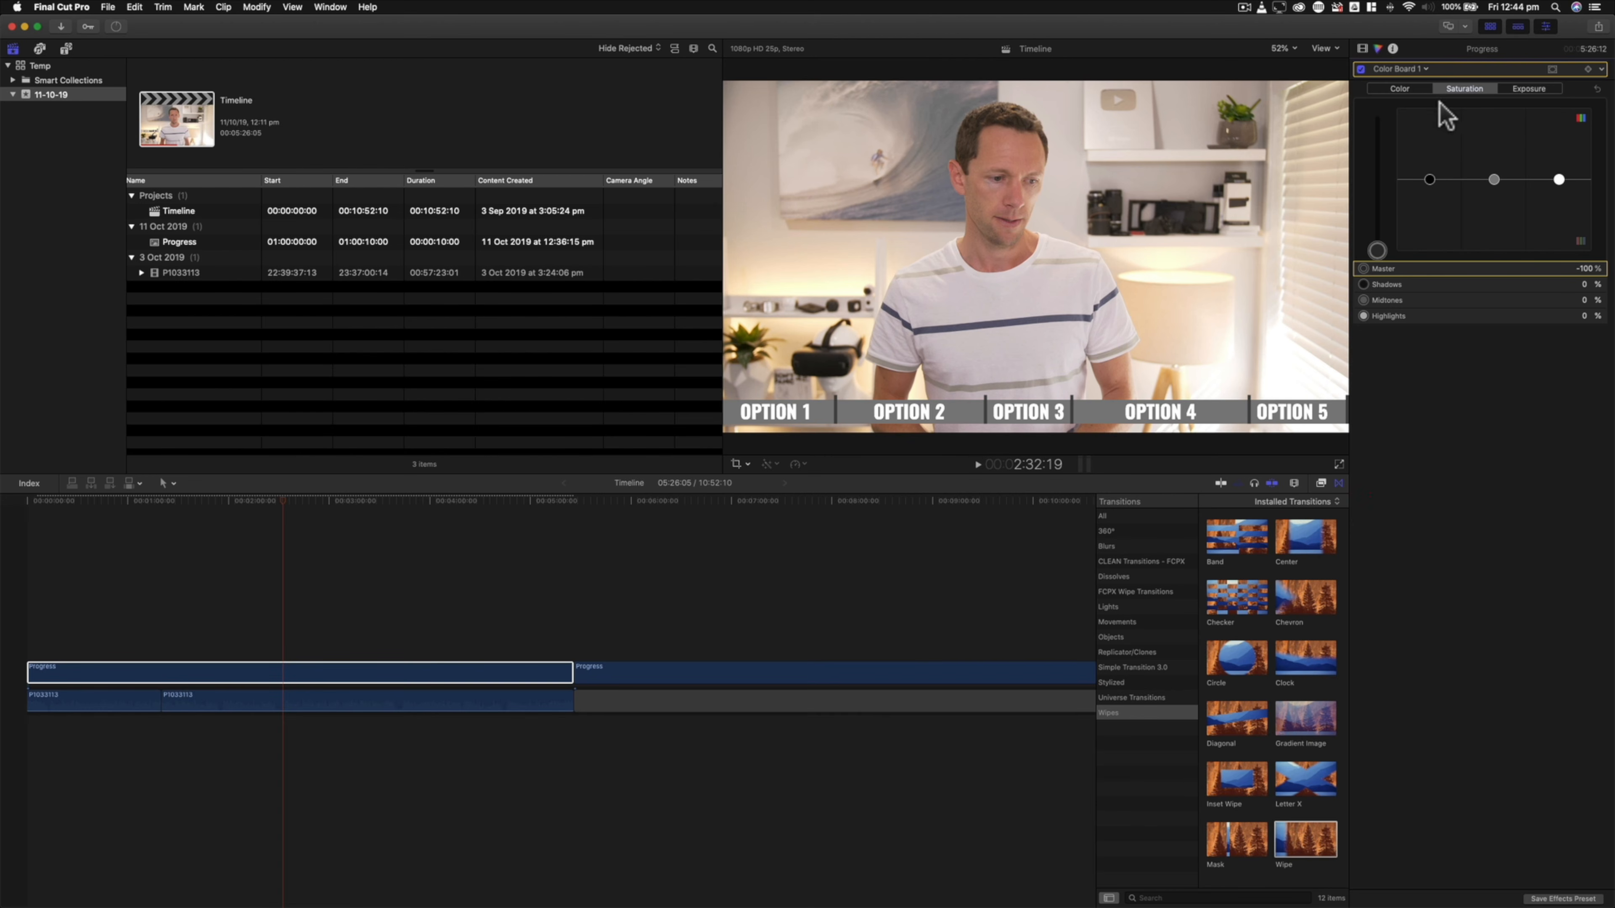
left_click(1362, 48)
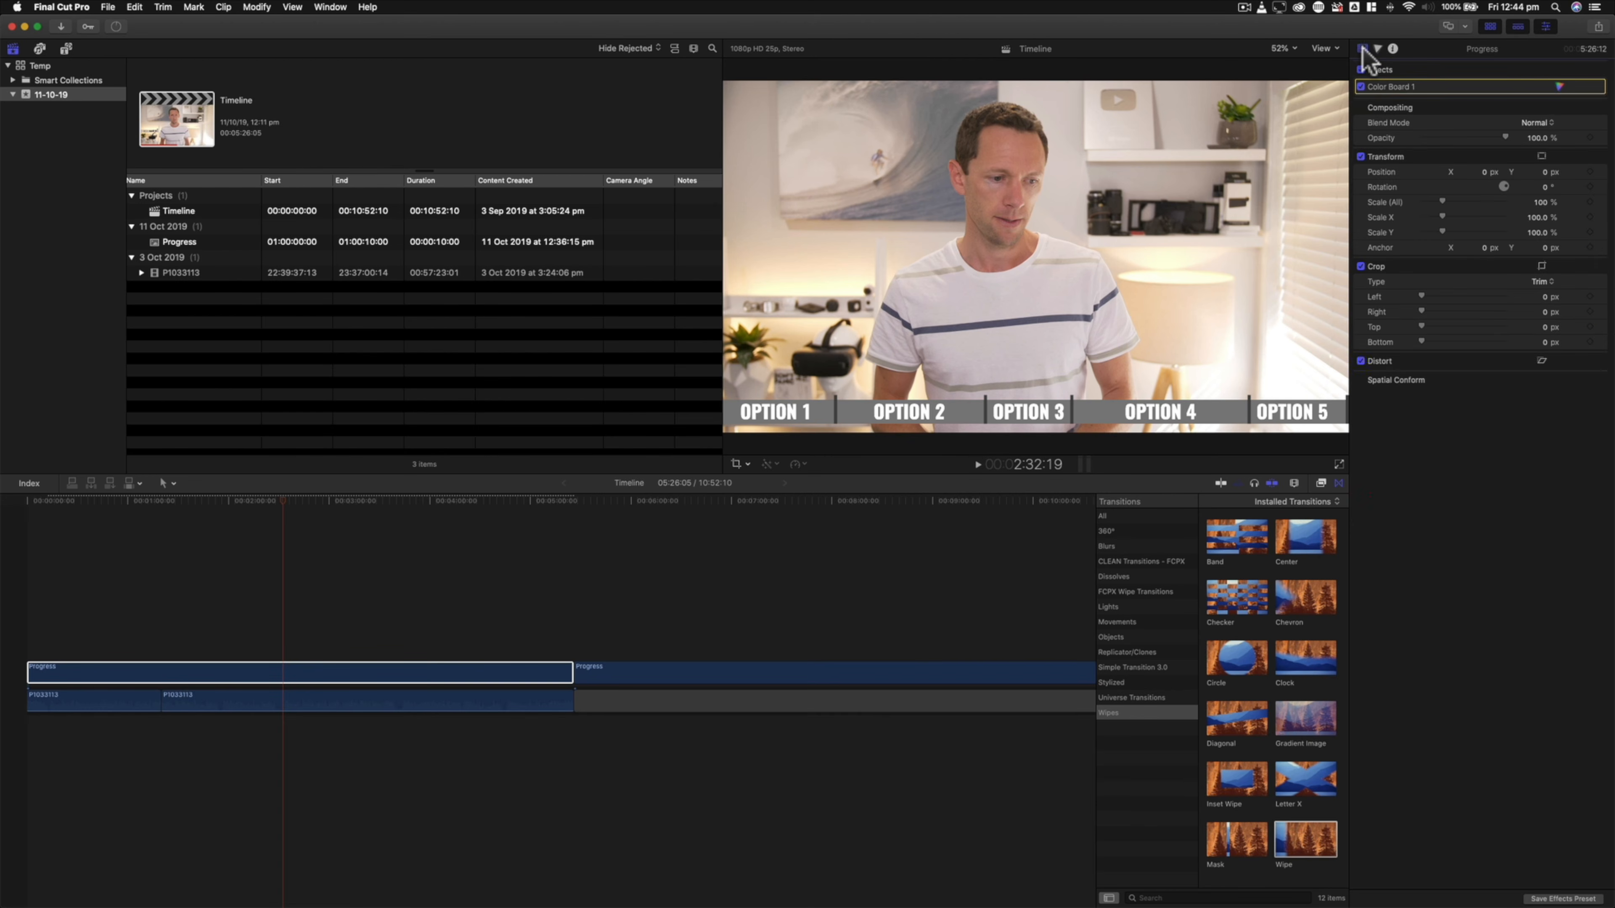
left_click_drag(1504, 137, 1445, 138)
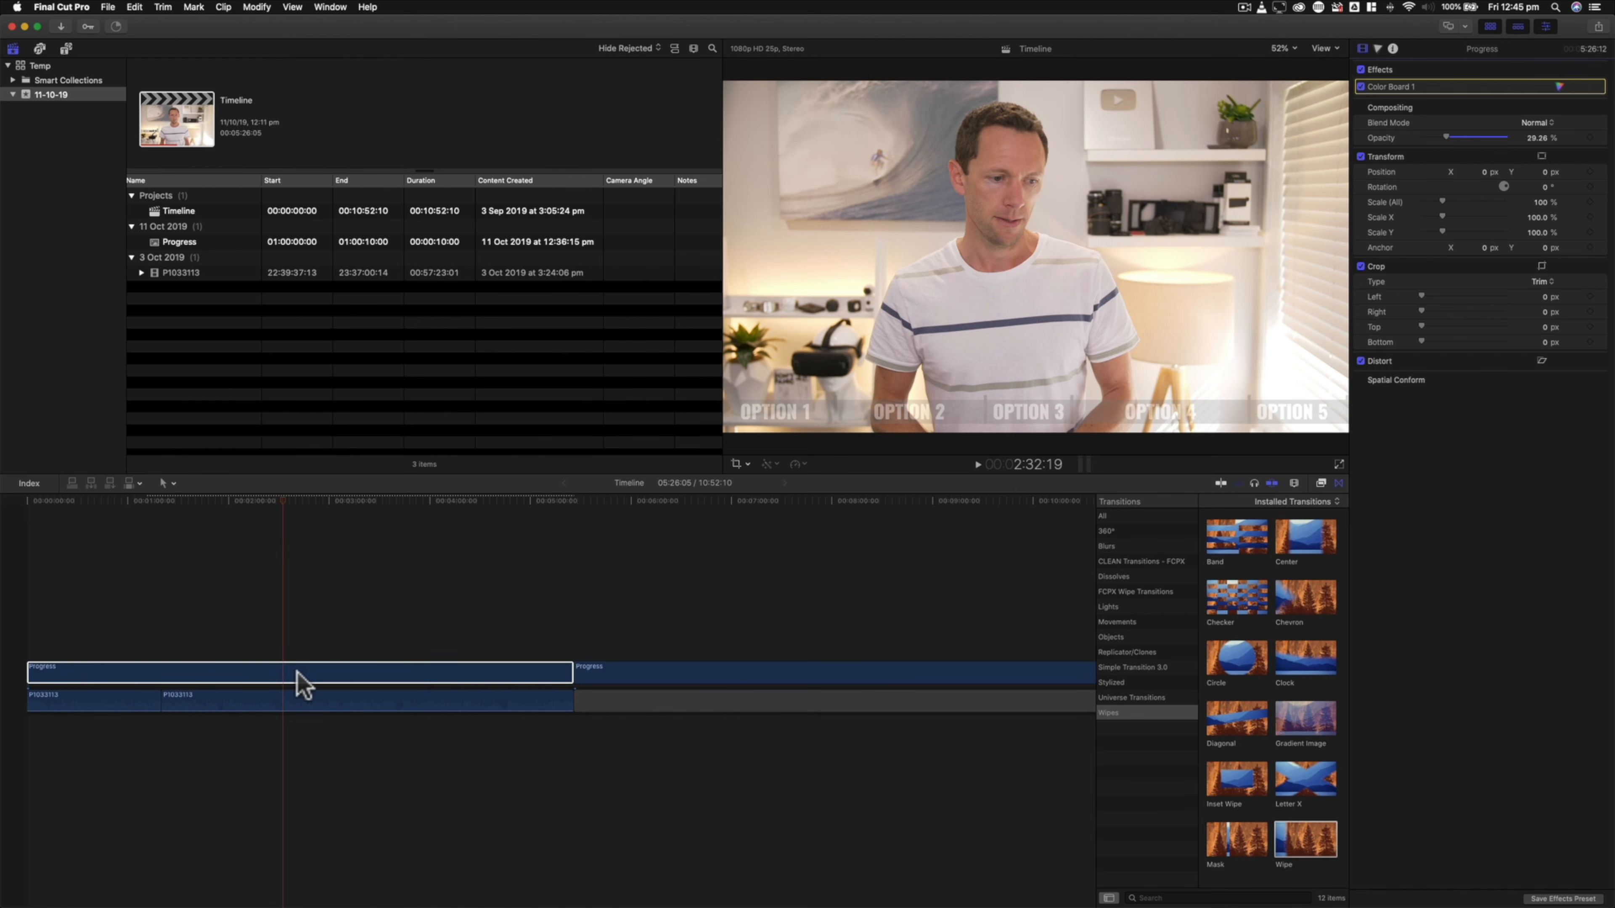
- Stack the blue Progress copy above the faded clip and set its right crop to 1921.6 px, hiding the whole blue bar
left_click_drag(646, 686, 88, 659)
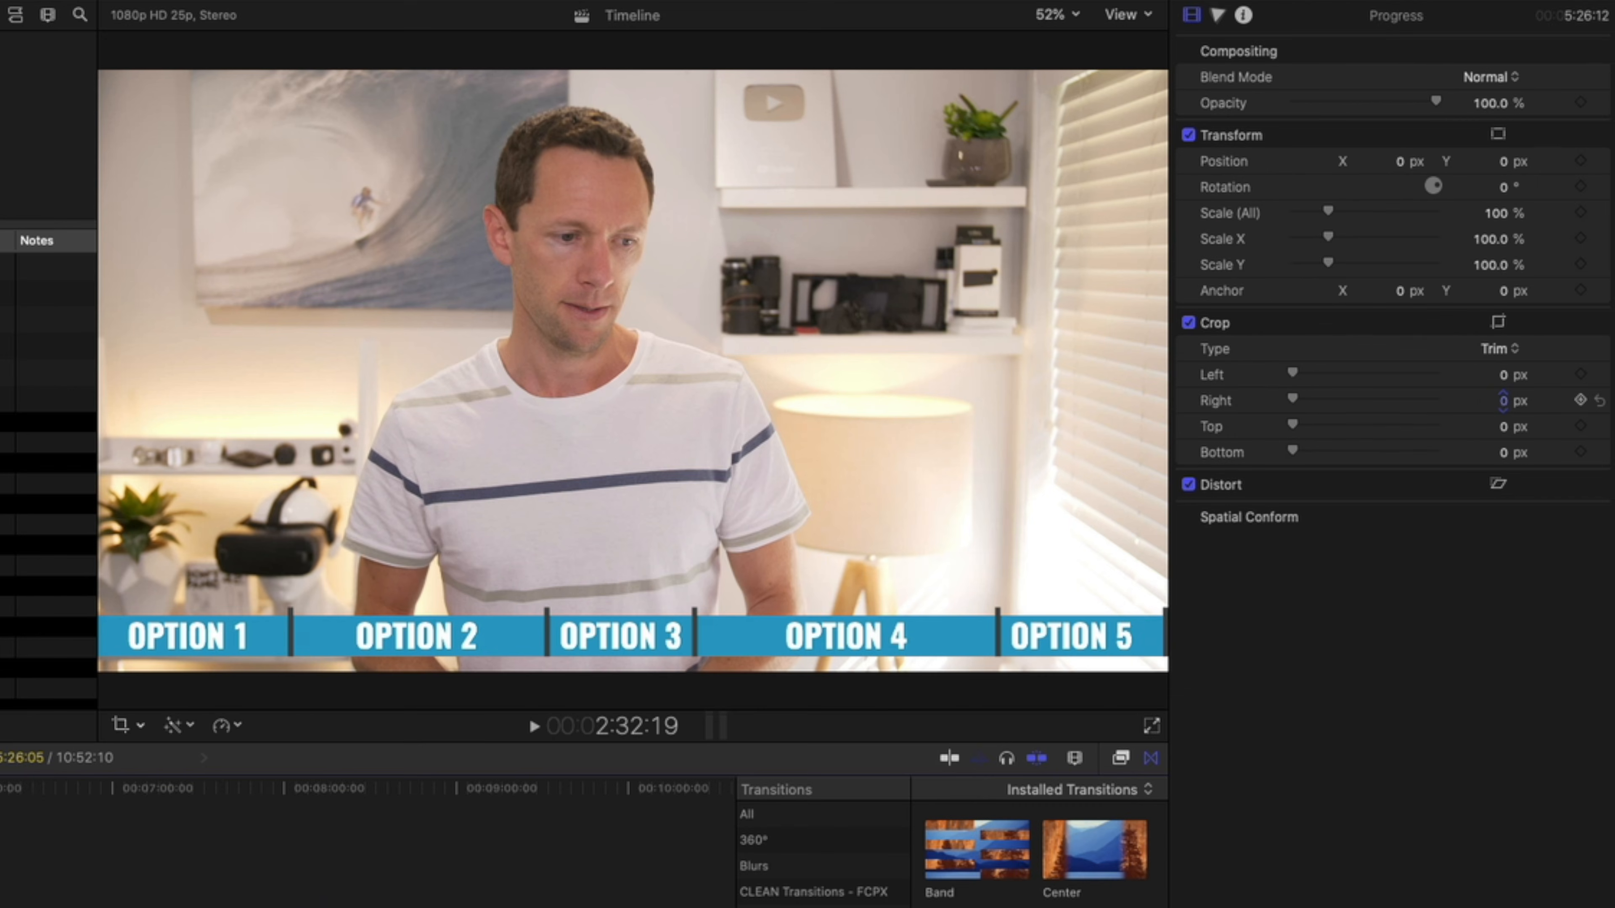
left_click_drag(1545, 274, 1544, 239)
mouse_move(1490, 400)
left_mouse_down()
mouse_move(1489, 245)
mouse_move(1490, 413)
left_mouse_up()
left_click_drag(1503, 400, 1503, 372)
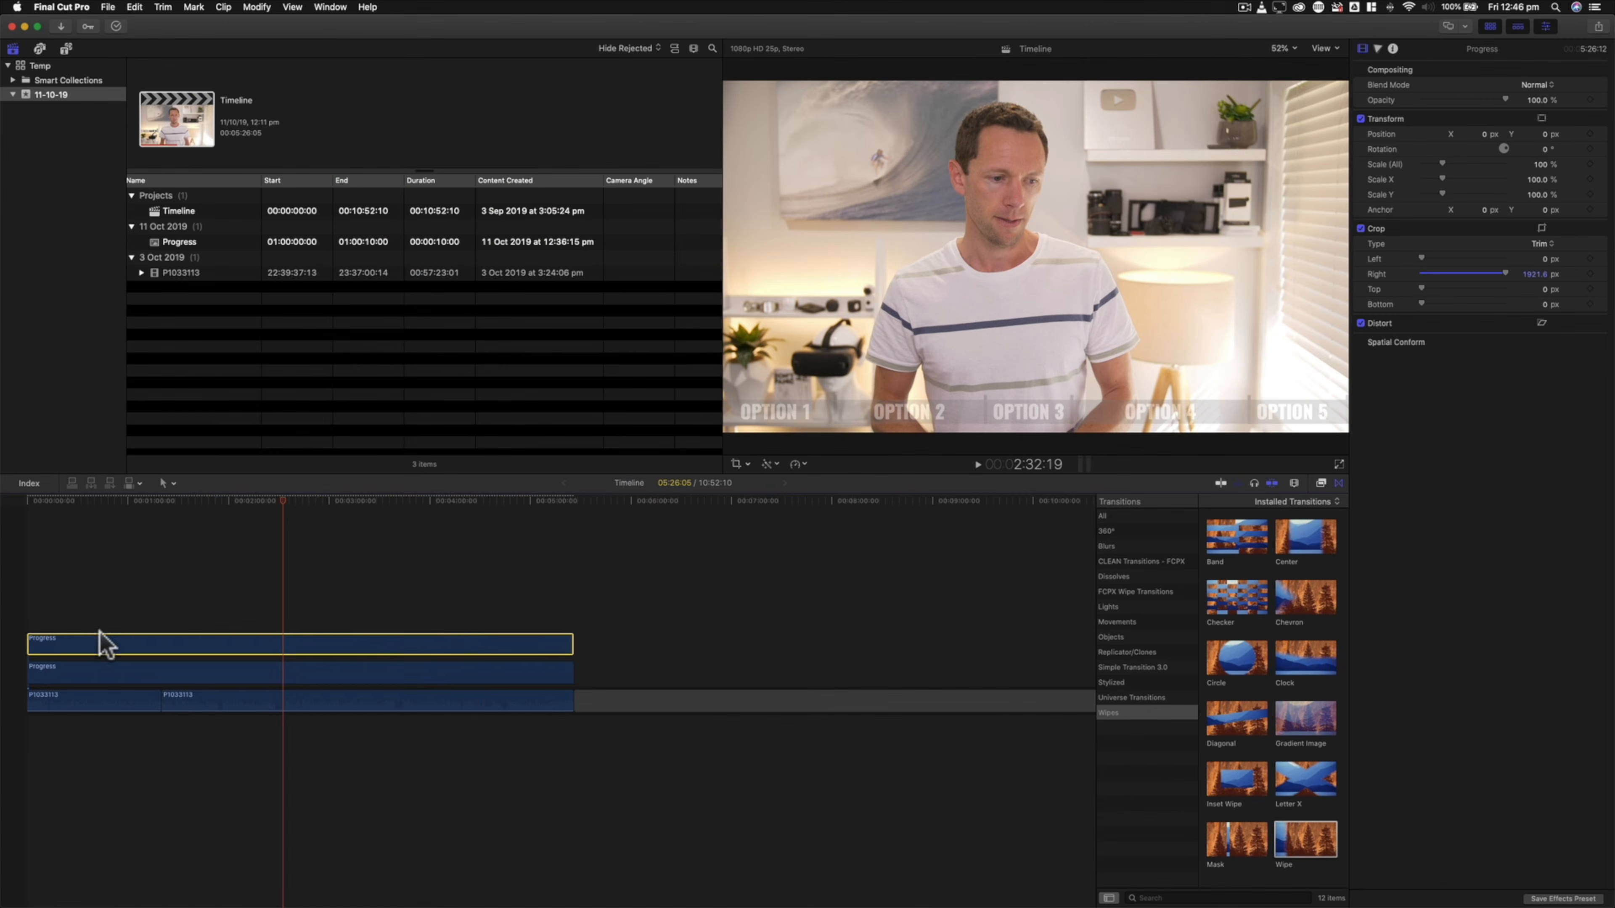
- Keyframe the upper Progress clip's right crop at the timeline start, and reduce it at 50:20 to reveal OPTION 1
left_click(72, 501)
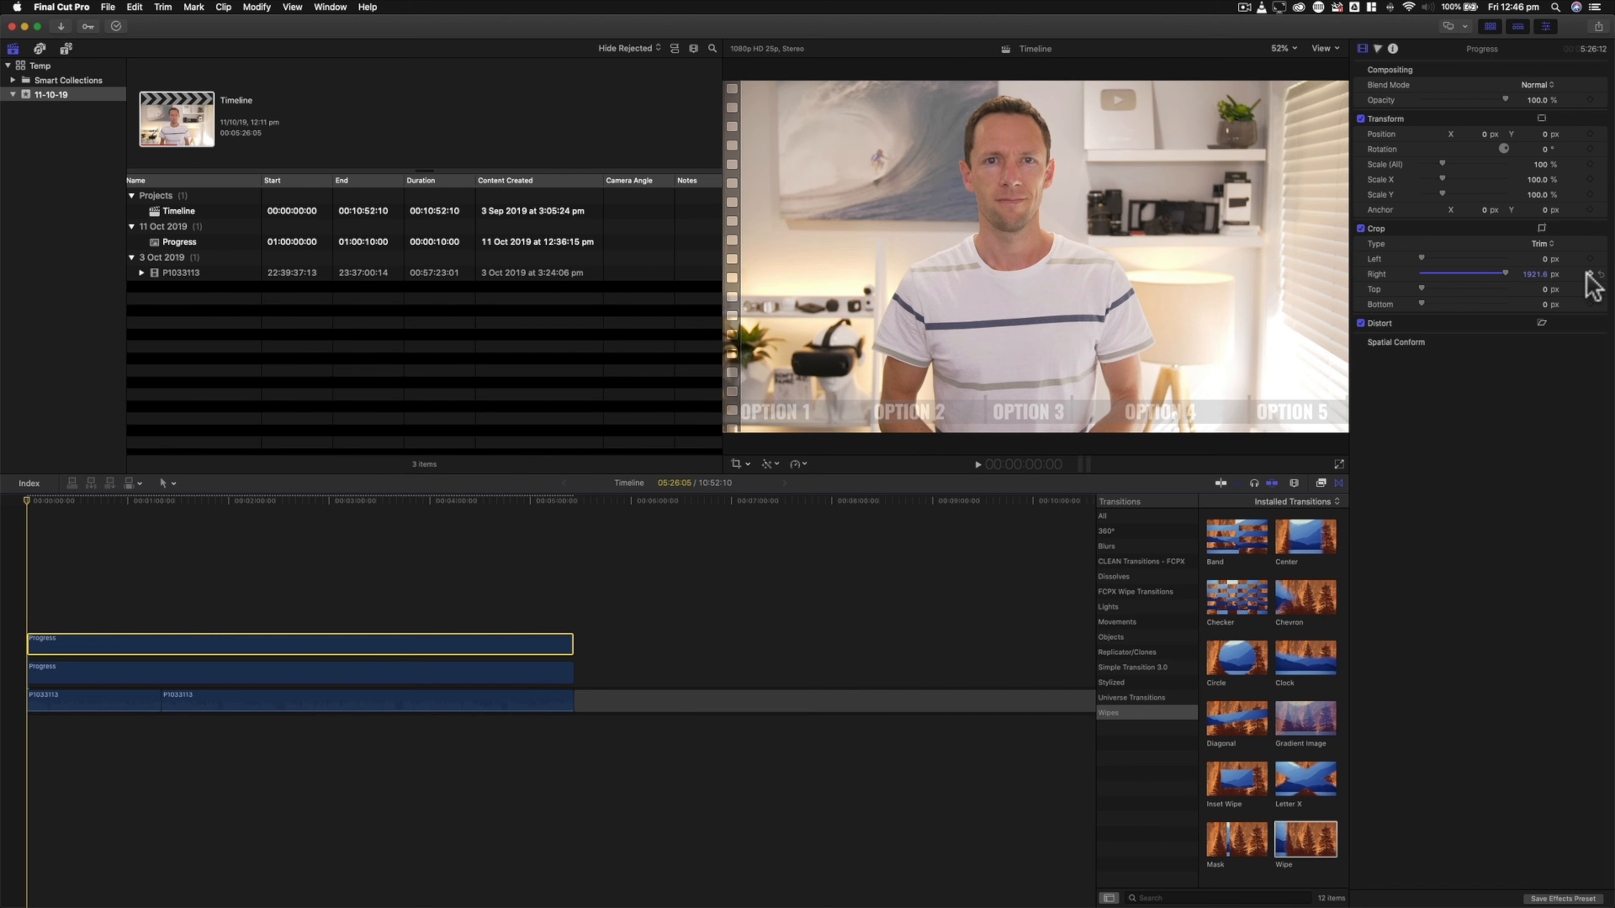
left_click_drag(37, 501, 112, 502)
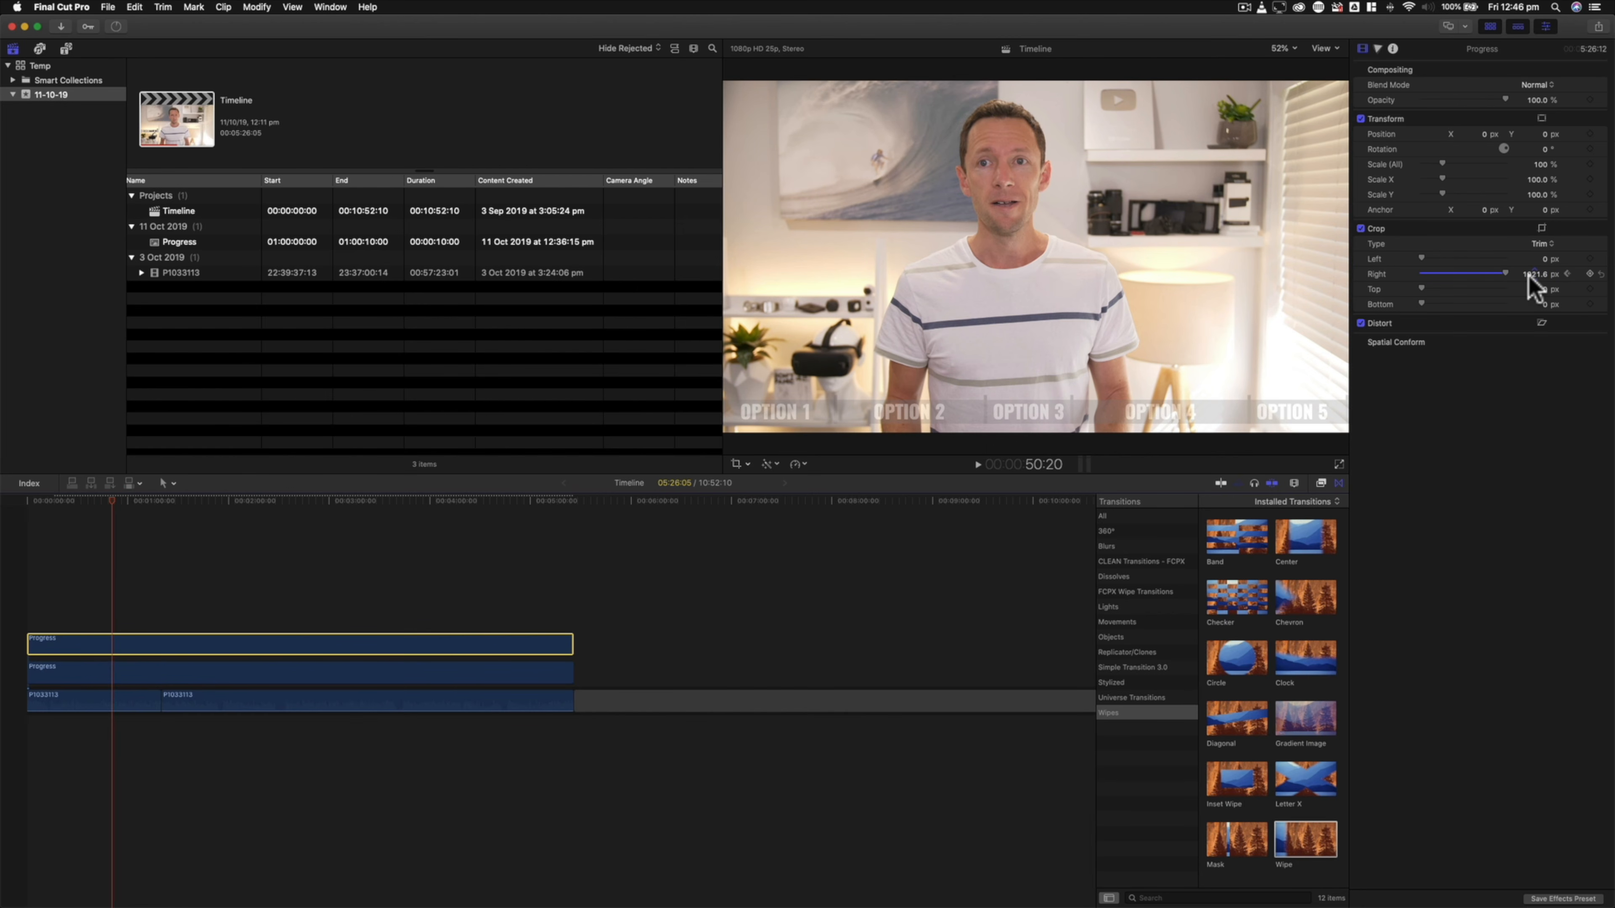
left_click_drag(1534, 274, 1529, 274)
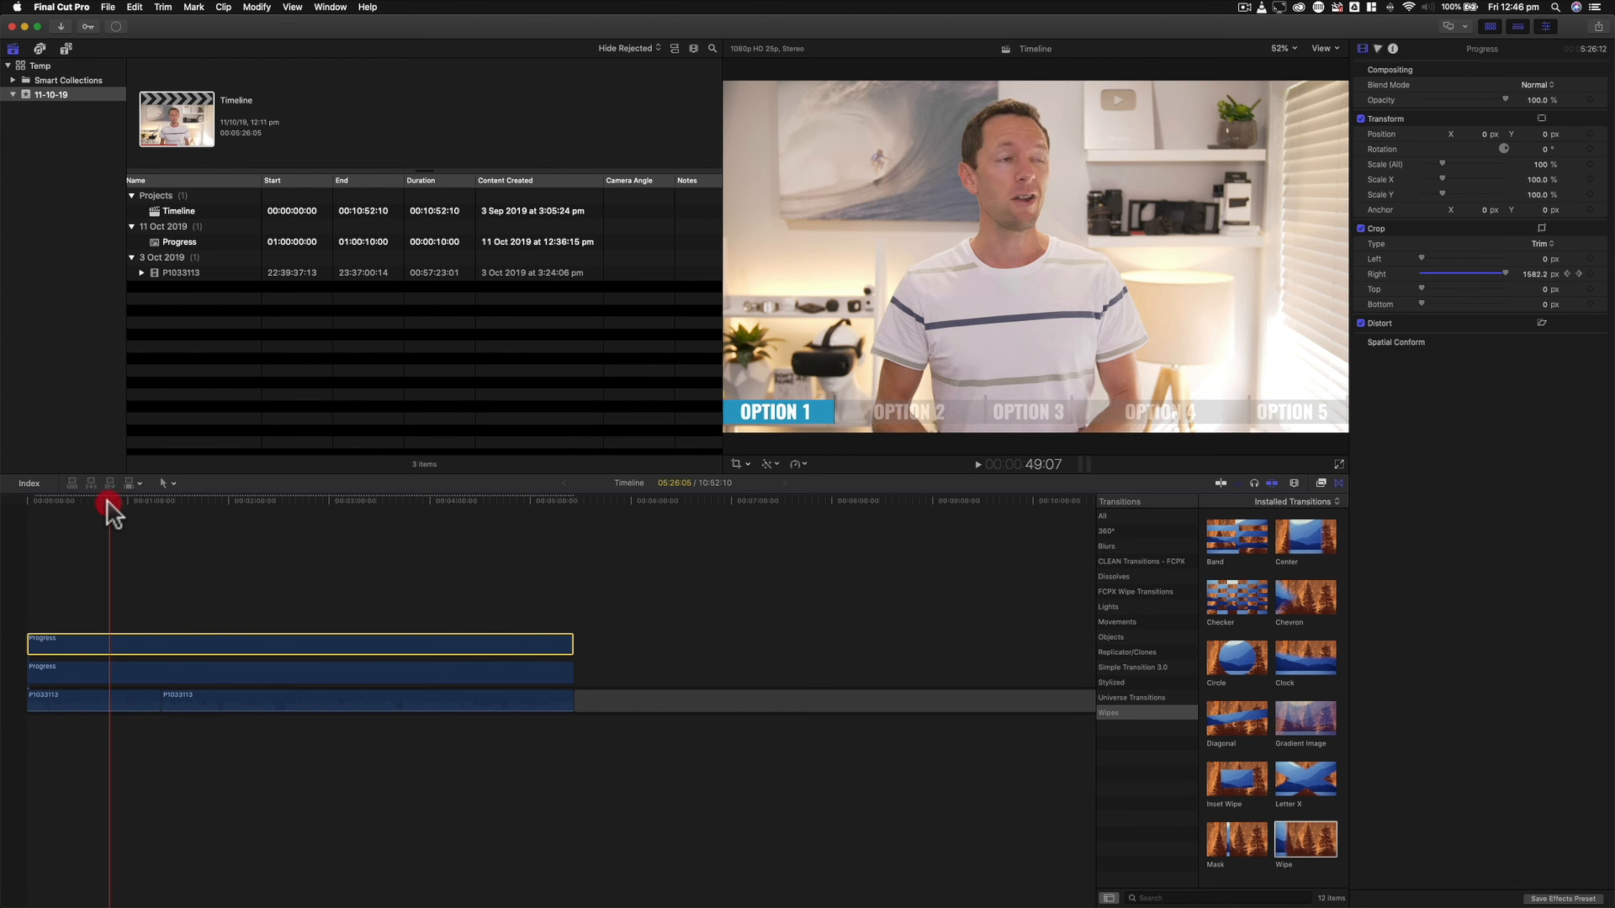
- At 2:04:14, keyframe the upper Progress clip's right crop at 1109.5 px to reveal the bar through OPTION 2
left_click(29, 512)
left_click_drag(32, 515, 235, 538)
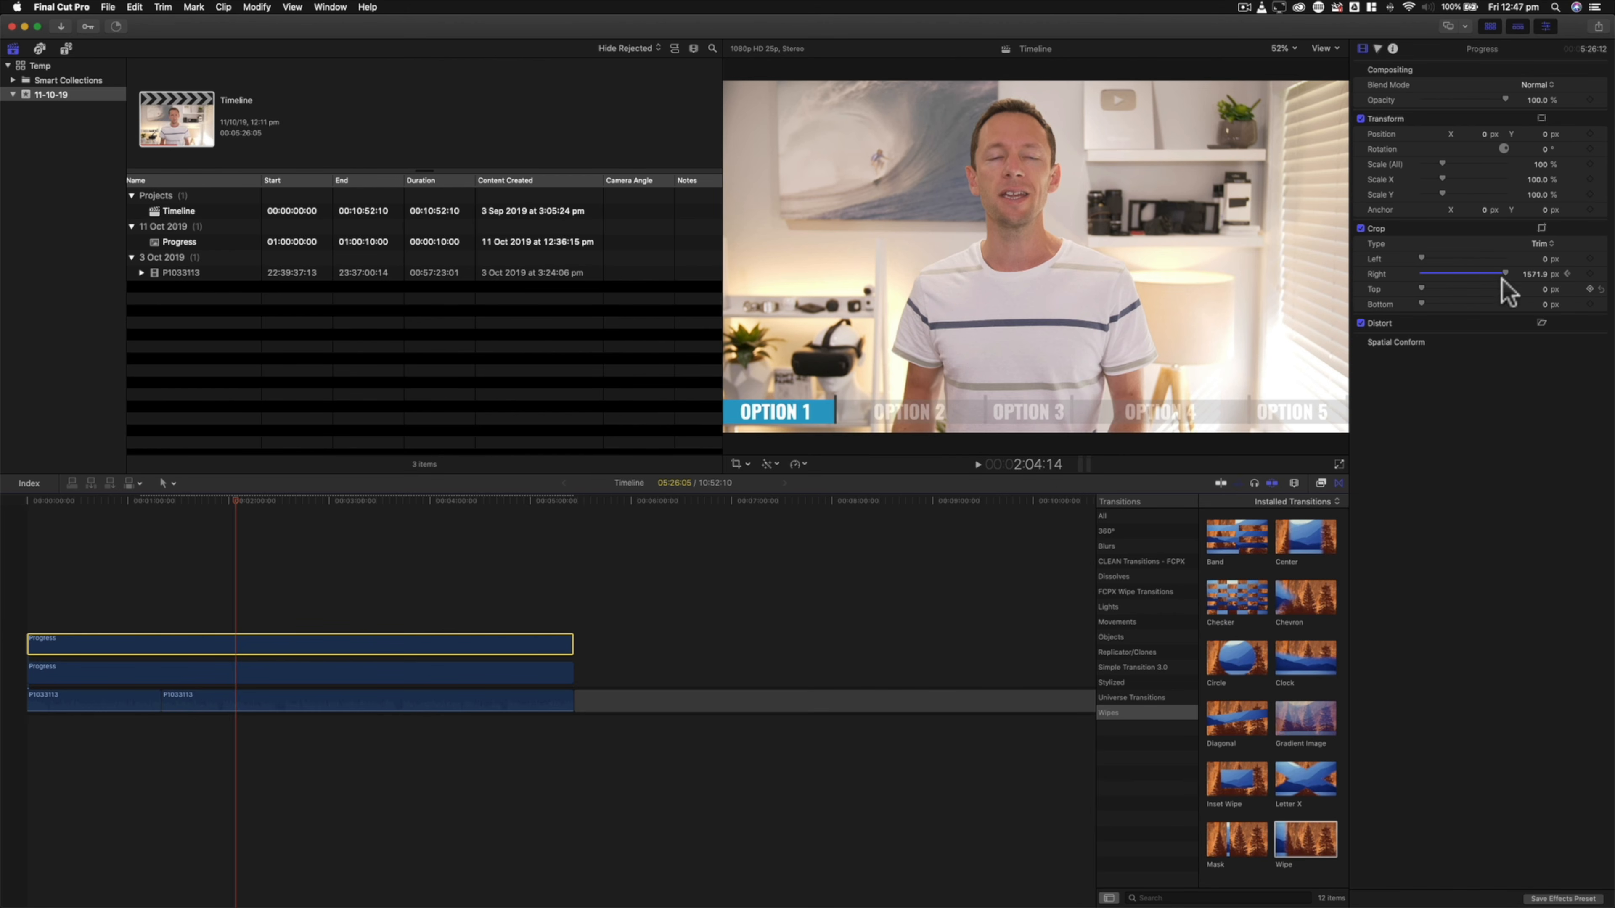
left_click_drag(1529, 271, 1524, 282)
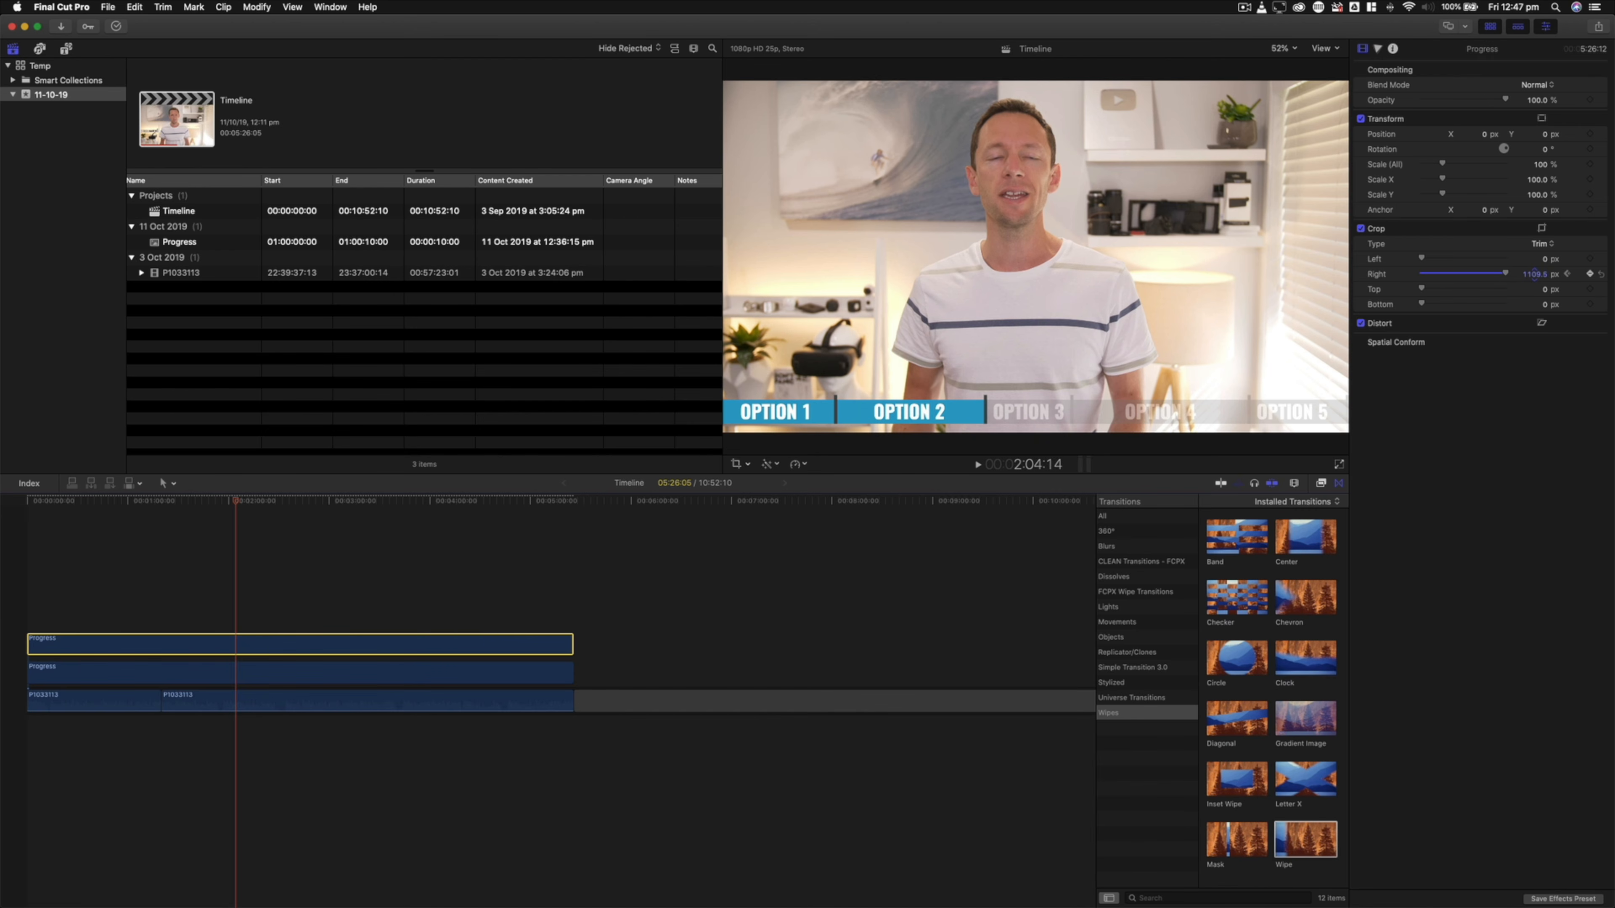
left_click(1591, 274)
- Keyframe the right crop at 846.3 px at 2:47:02 to reveal OPTION 3, and reduce it at 4:24:04 to reveal OPTION 4
left_click_drag(235, 509, 307, 508)
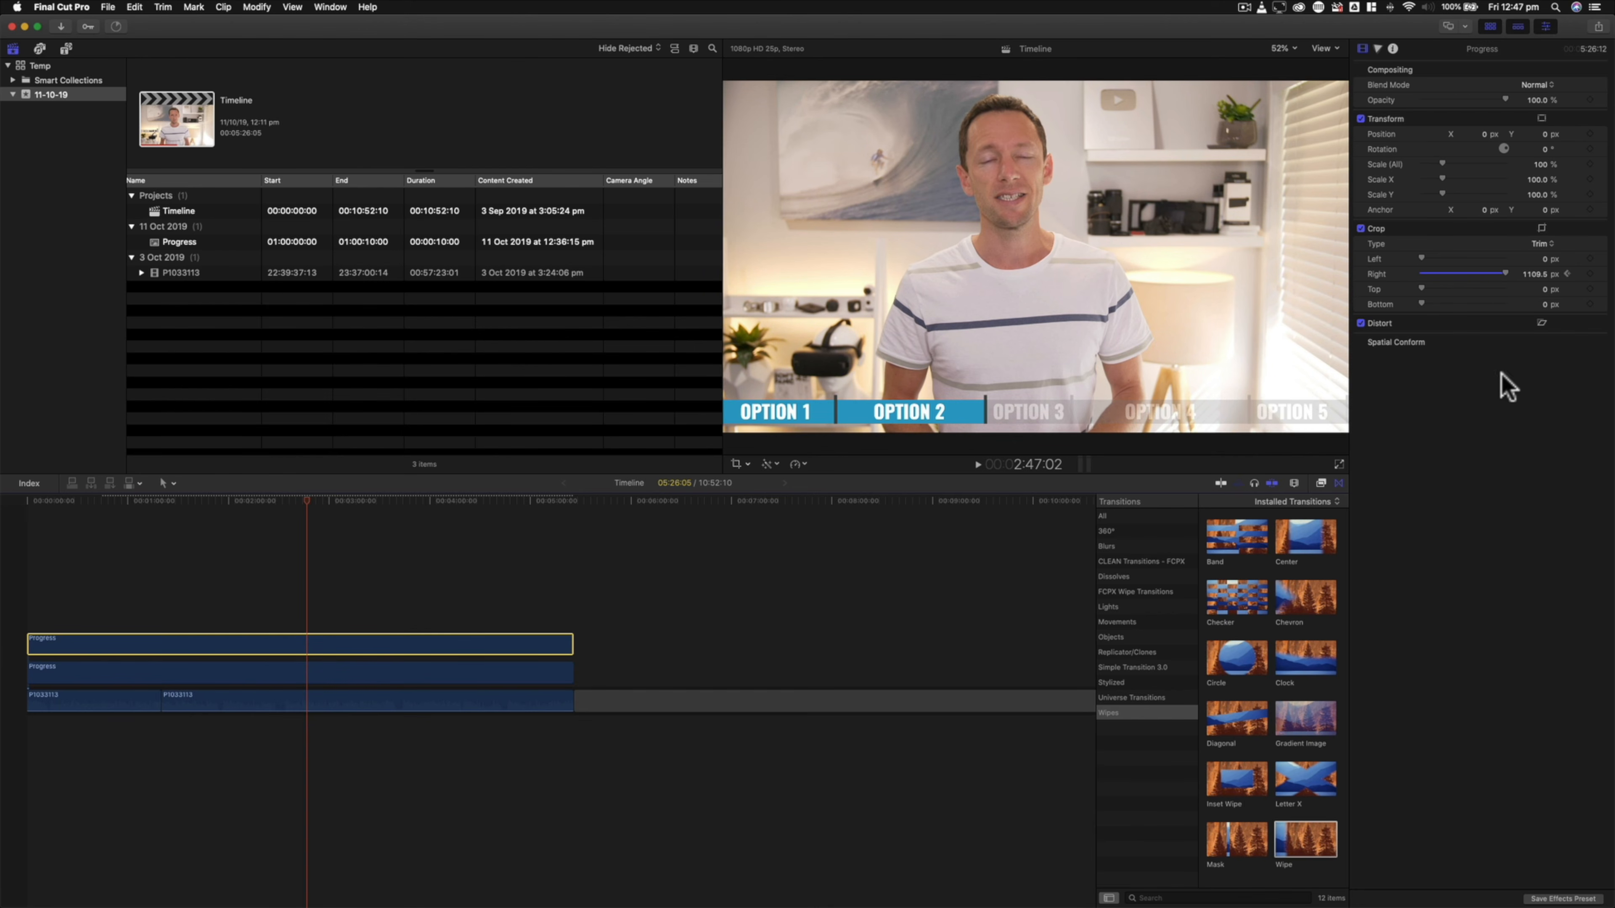
mouse_move(1534, 272)
left_mouse_down()
mouse_move(1558, 272)
mouse_move(1513, 273)
left_mouse_up()
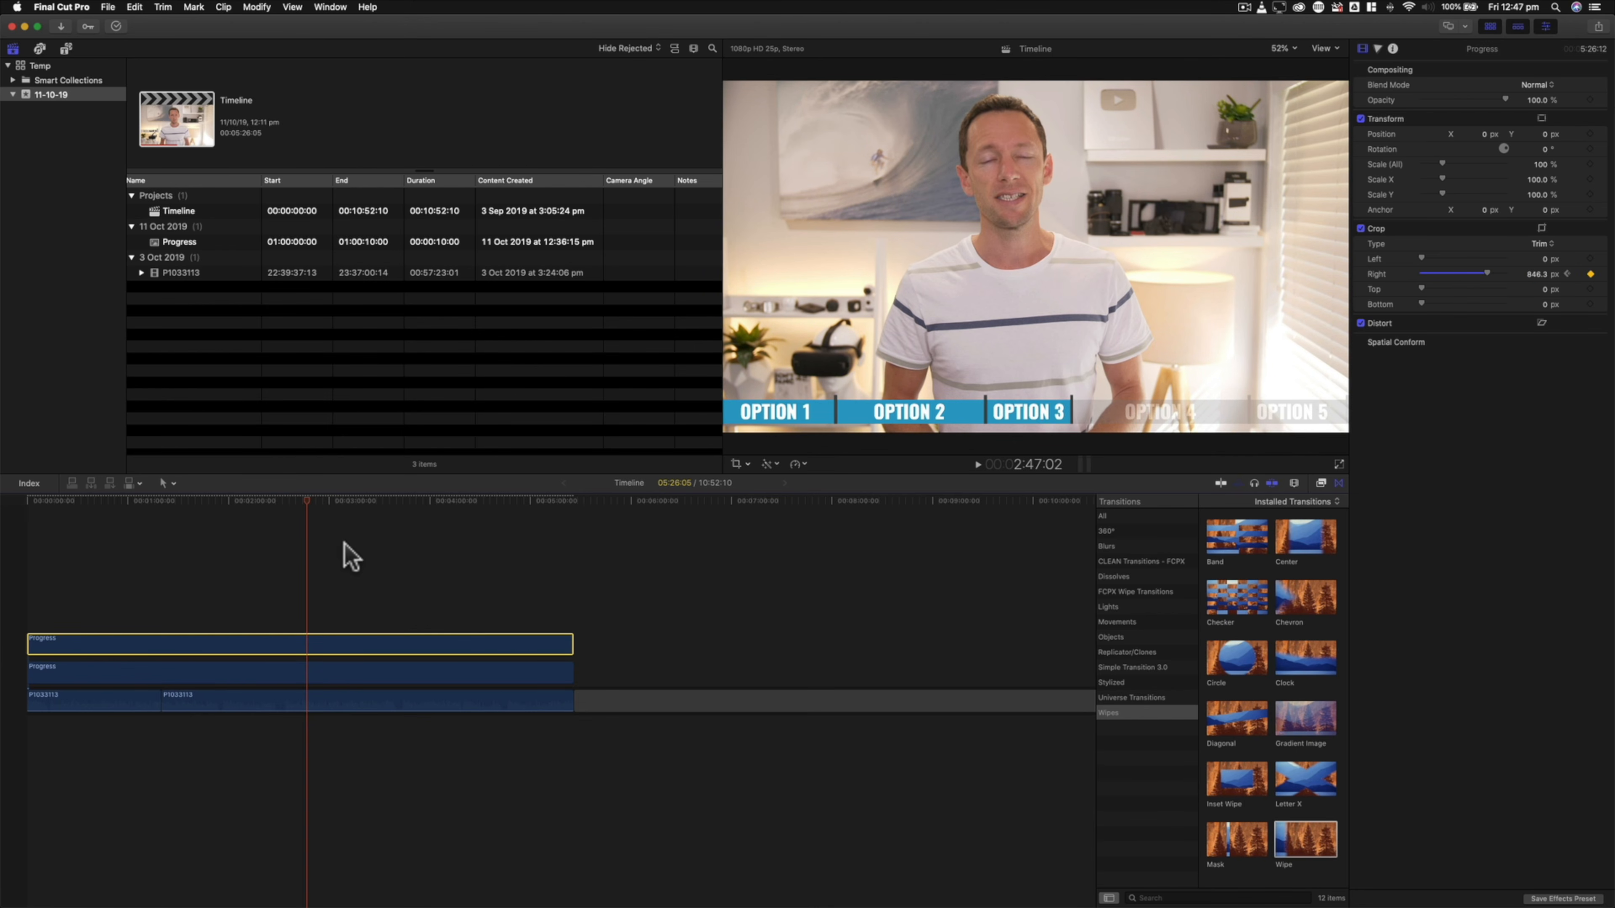
left_click(312, 509)
left_click_drag(312, 506, 470, 519)
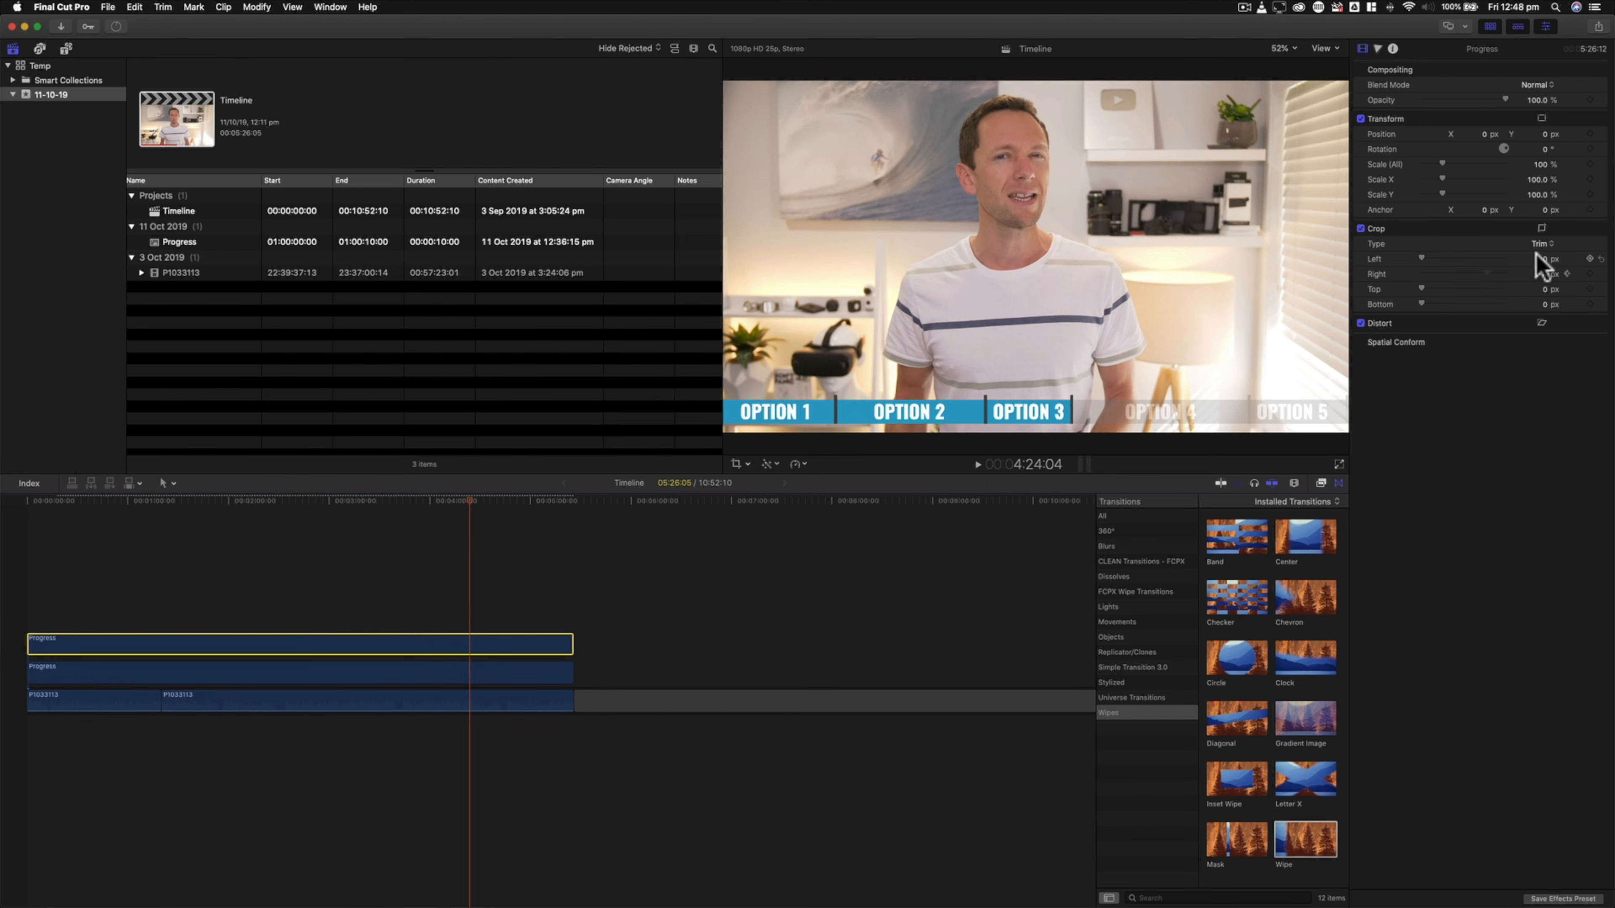
left_click_drag(1546, 280, 1507, 280)
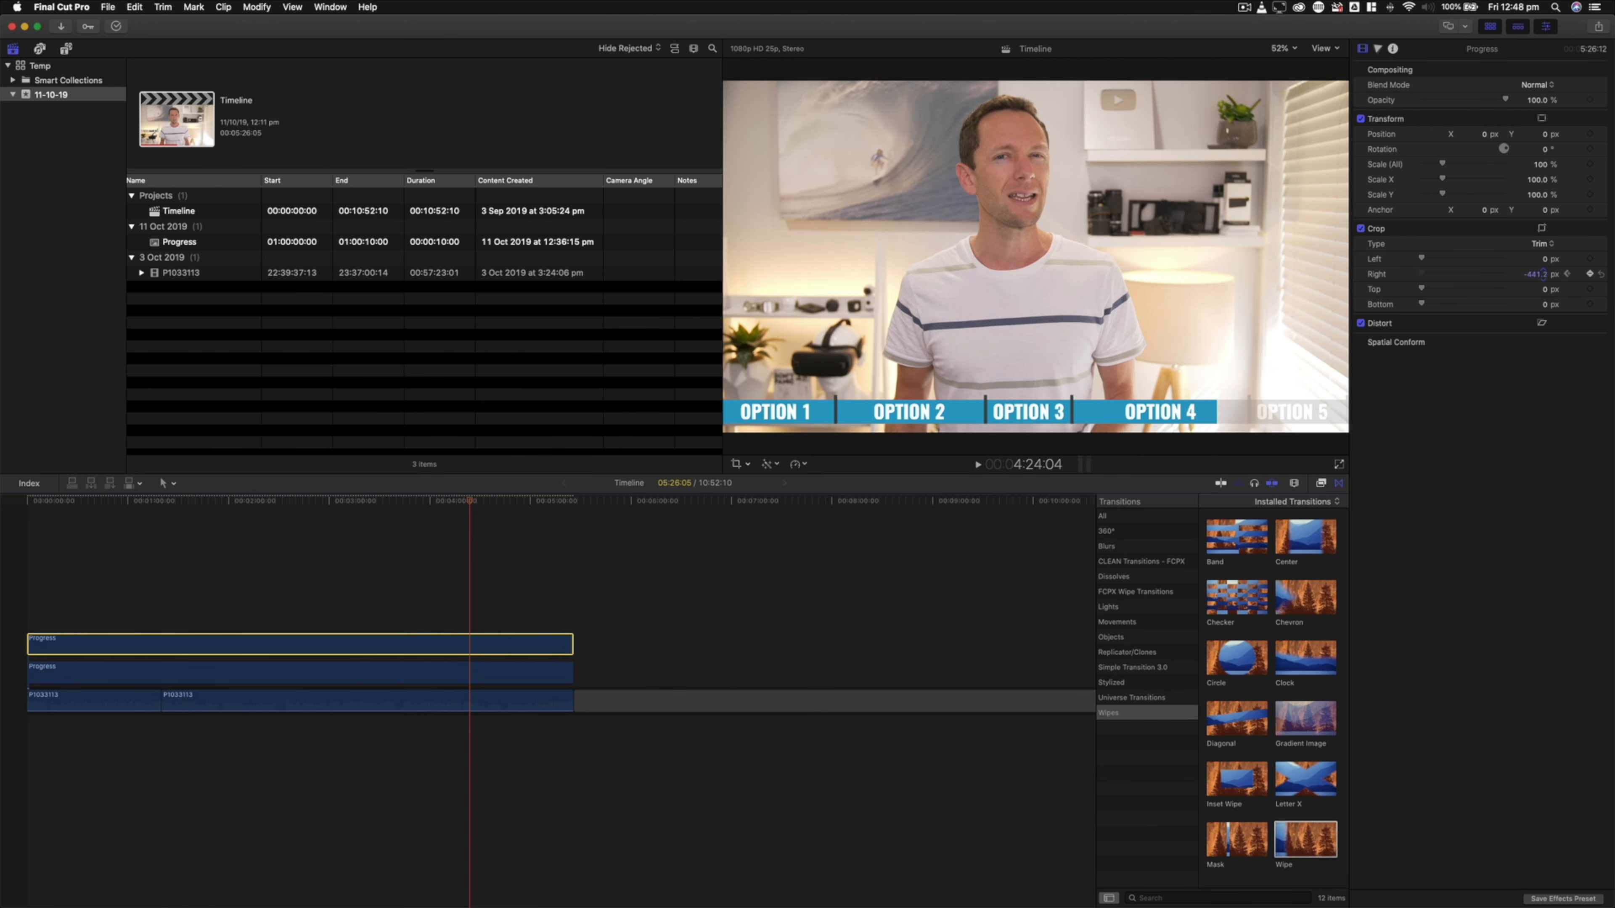
- Keyframe the right crop at 0 px at 5:26:04 to reveal OPTION 5, and scrub through the finished bar animation
left_click_drag(461, 511, 569, 510)
left_click(567, 510)
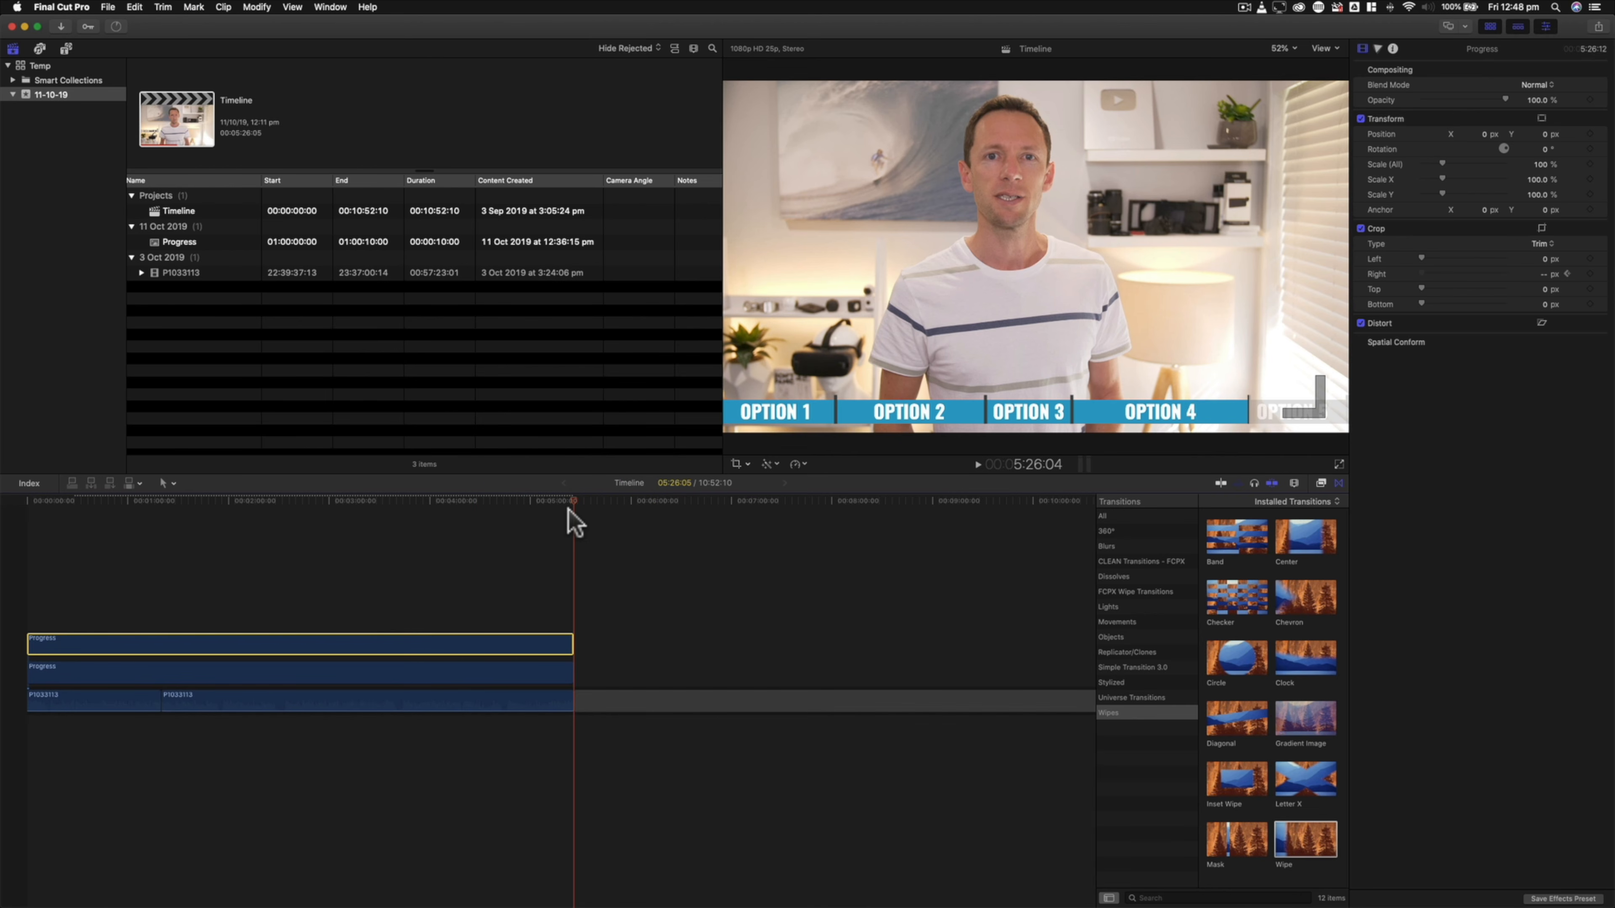
left_click_drag(1543, 274, 1543, 305)
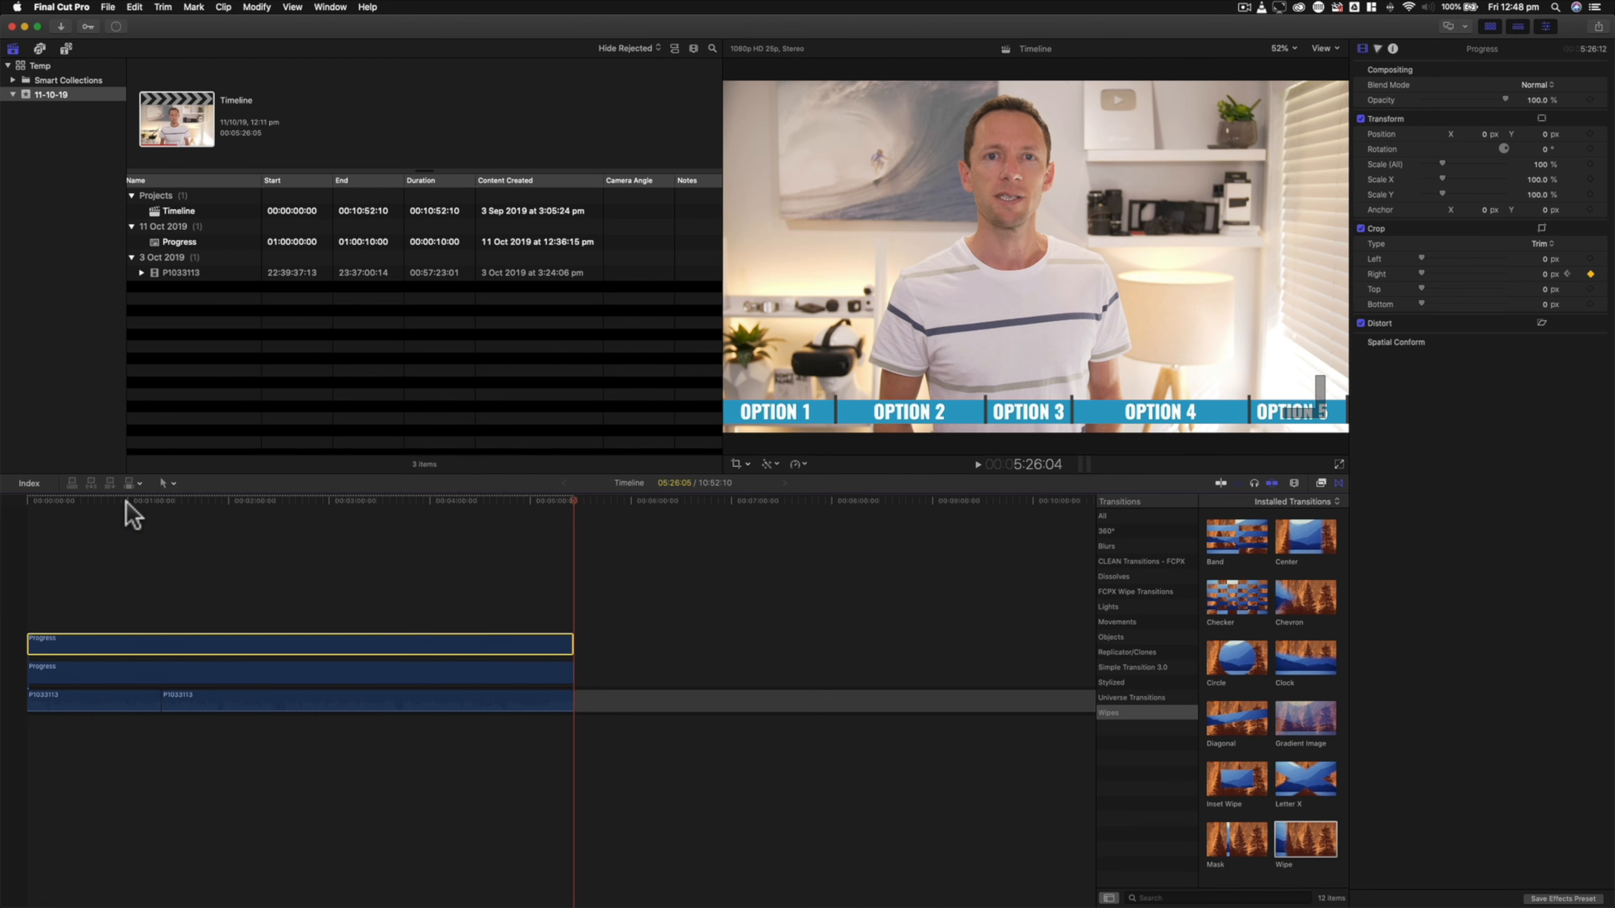
left_click_drag(70, 512, 566, 509)
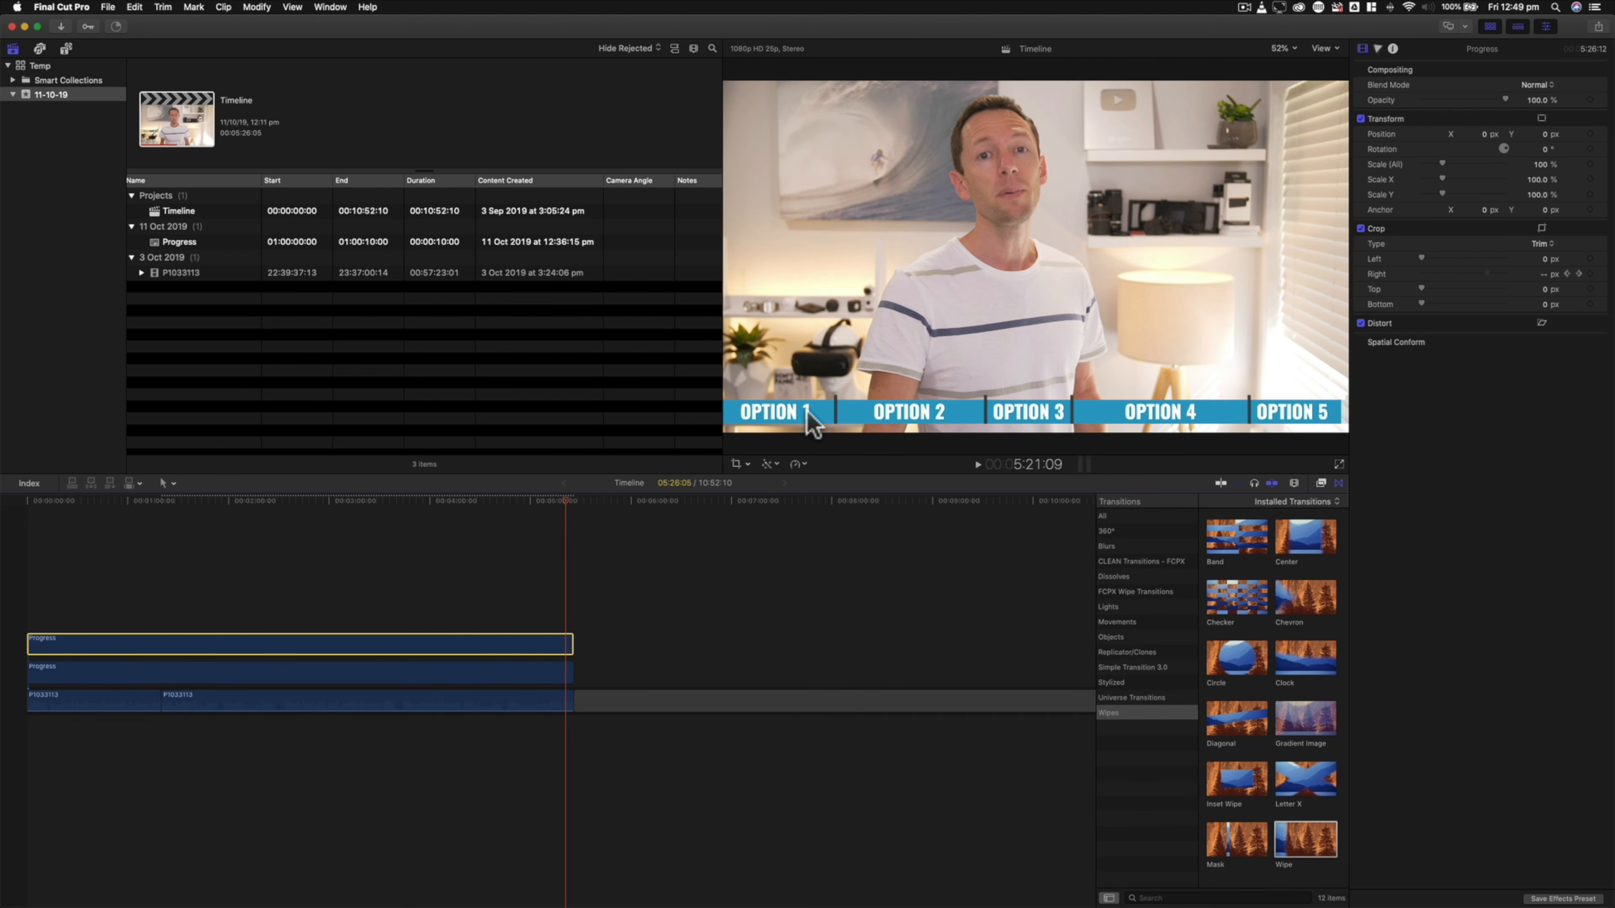